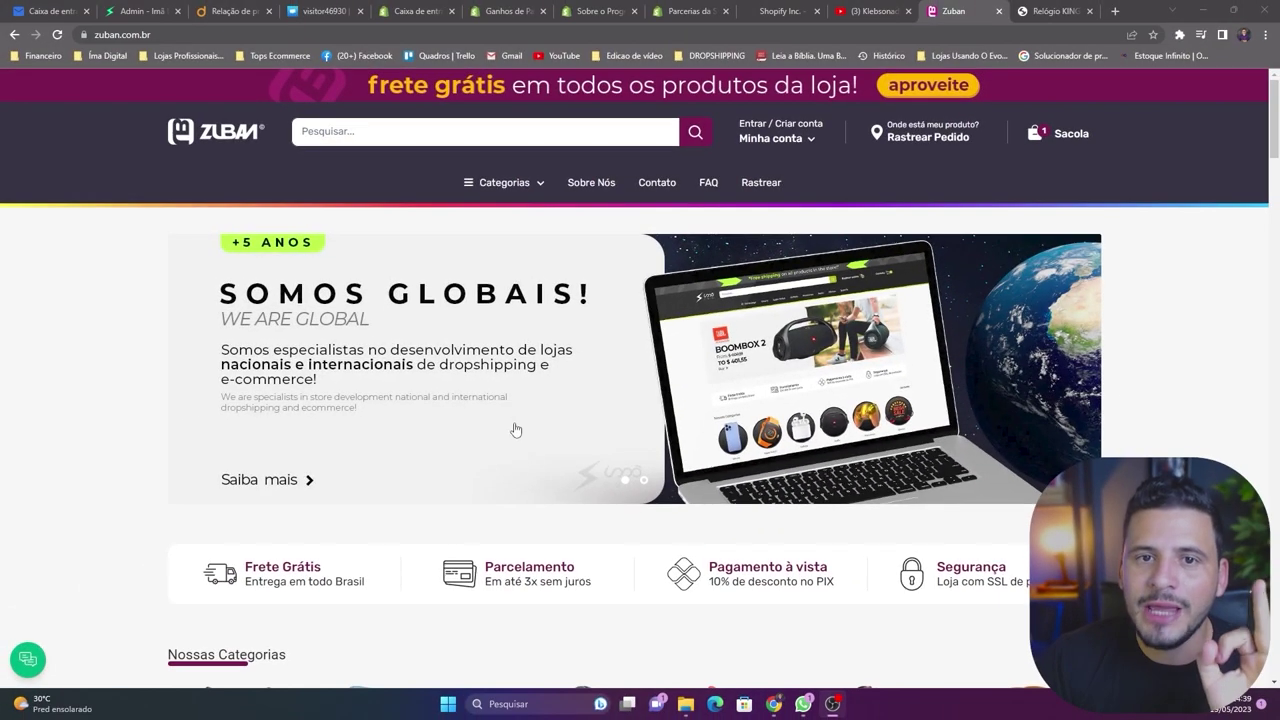
# Look through the Zuban storefront's home page, from the banner and categories to the product sections
pyautogui.scroll(-8, 580, 420)
pyautogui.scroll(3, 580, 423)
pyautogui.scroll(6, 580, 423)
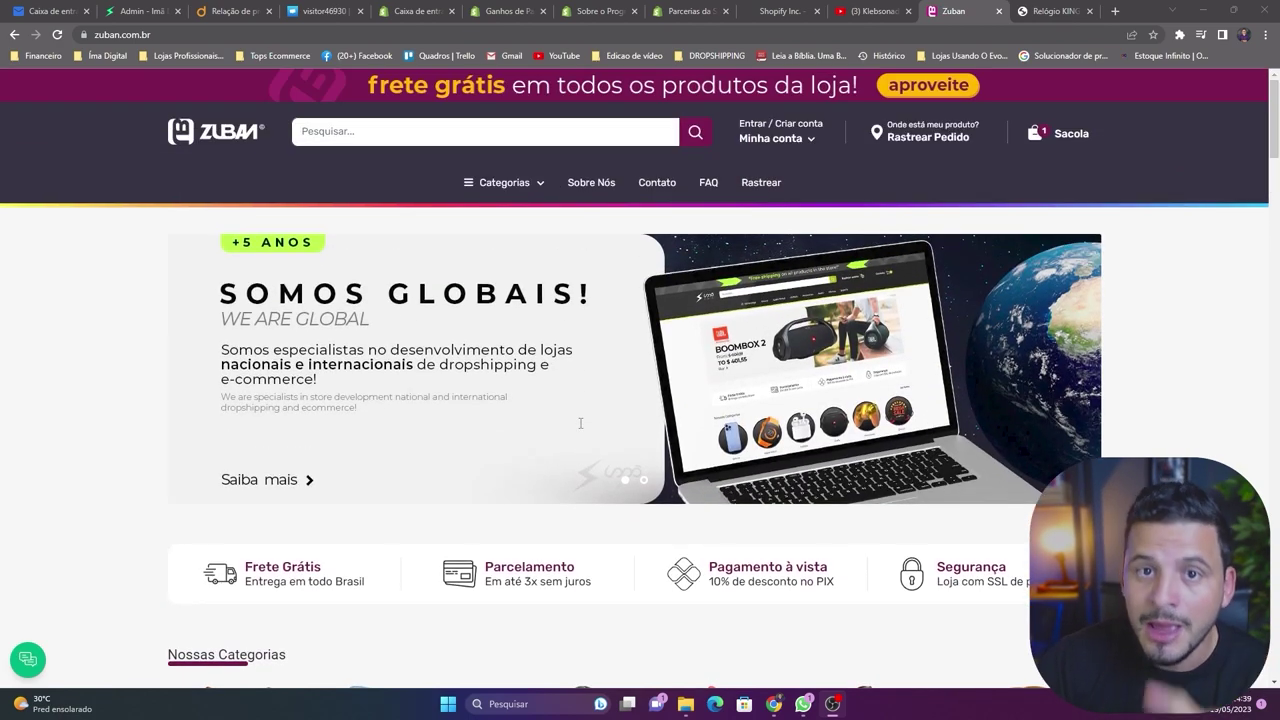
pyautogui.scroll(-20, 580, 423)
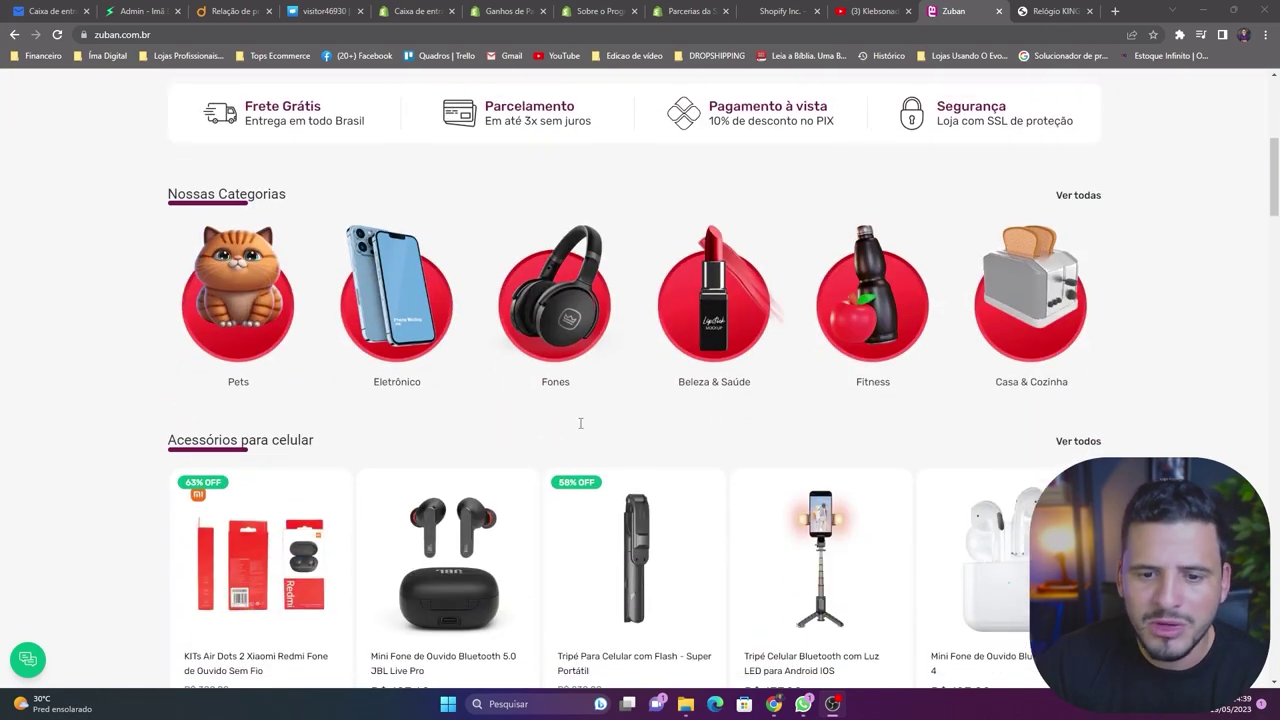
pyautogui.scroll(-15, 580, 423)
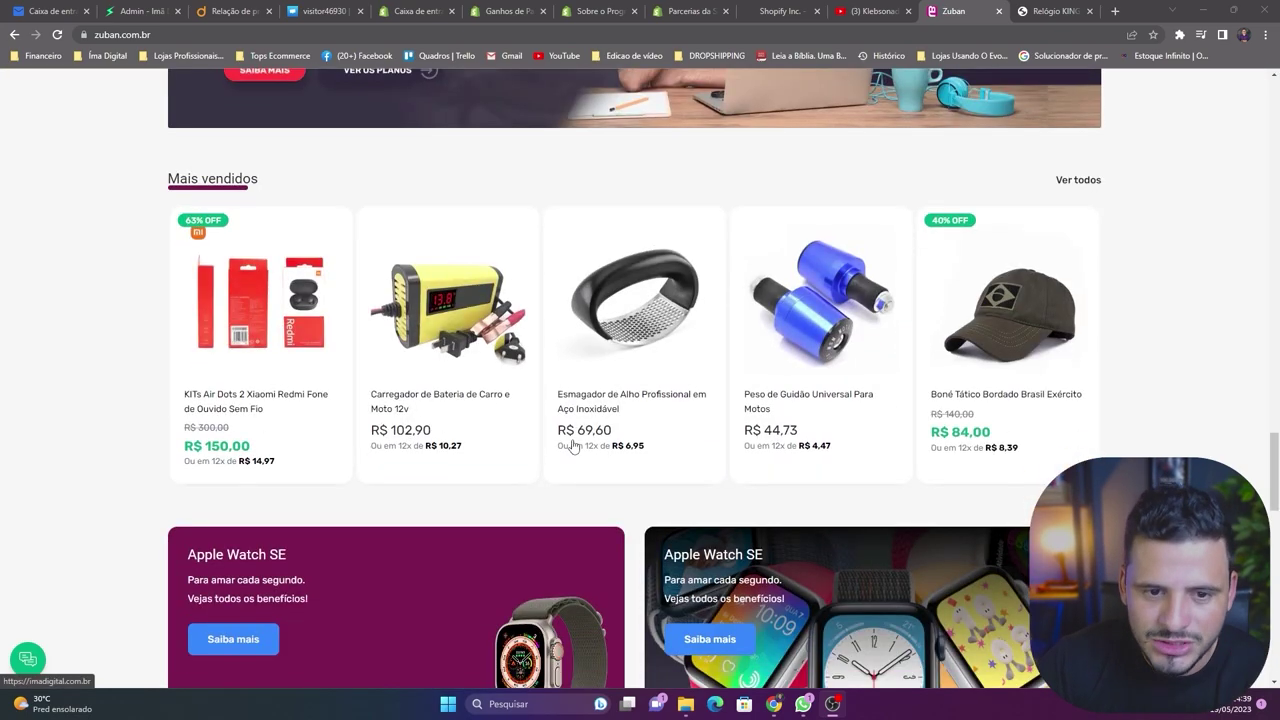
pyautogui.scroll(9, 541, 504)
pyautogui.scroll(20, 541, 504)
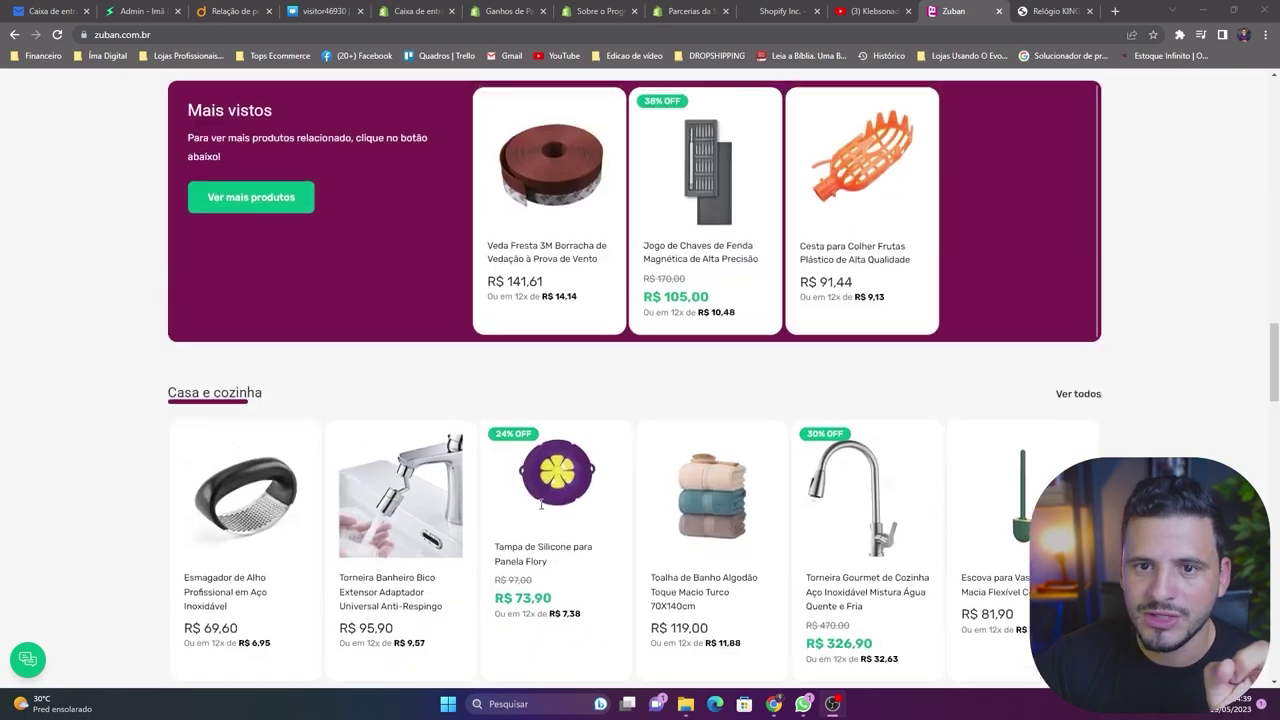
pyautogui.scroll(-2, 541, 504)
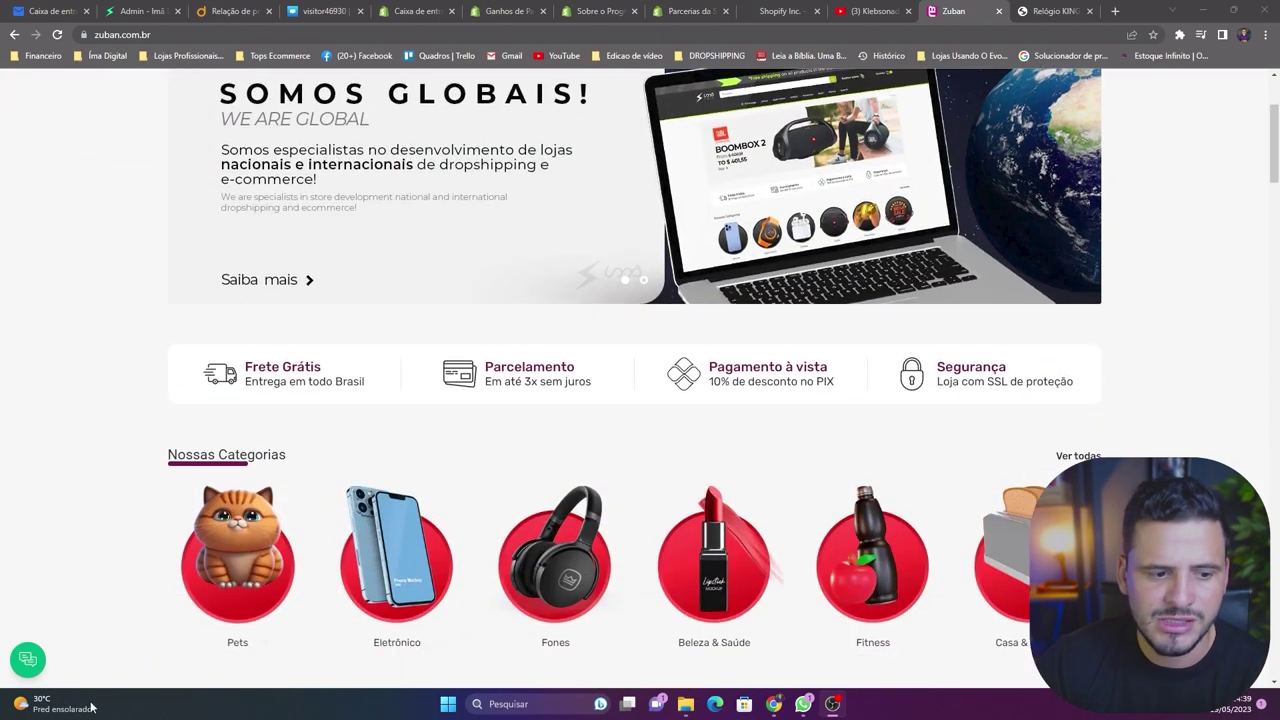
pyautogui.scroll(2, 587, 517)
pyautogui.scroll(-6, 587, 517)
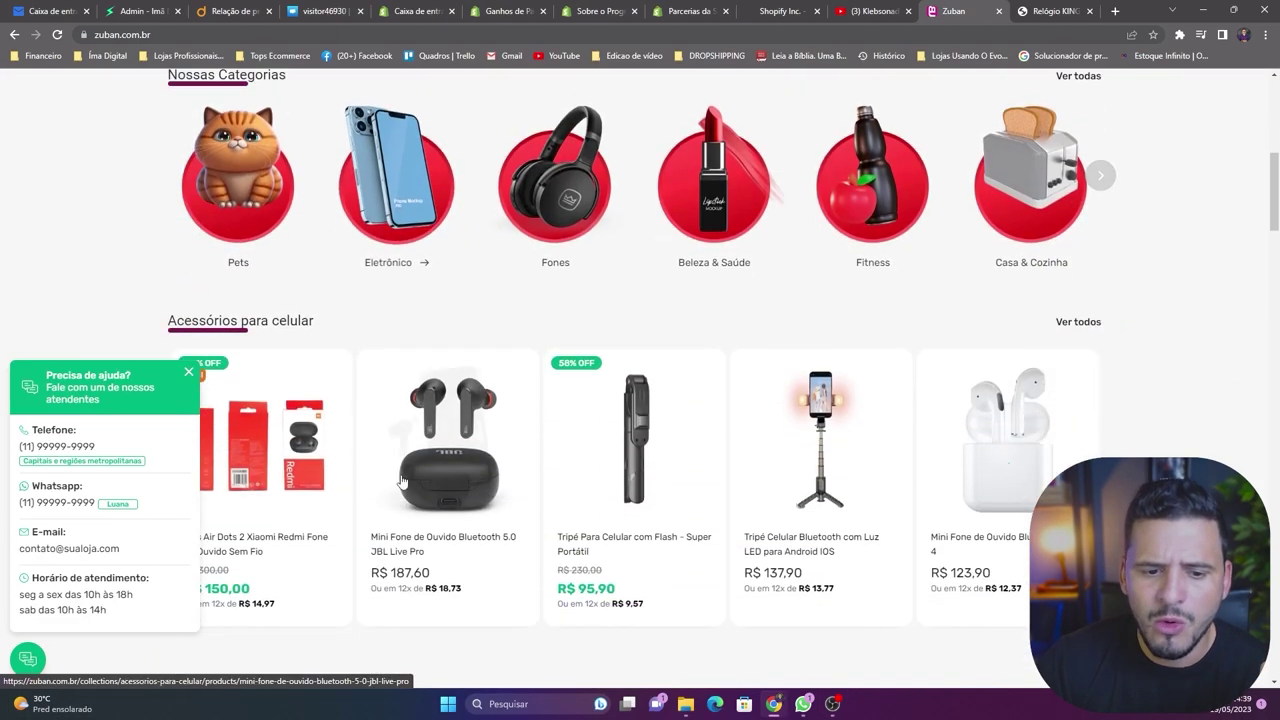
# Open the Mini Fone de Ouvido Bluetooth 5.0 JBL Live Pro product page and look over its description and buy-together offer
pyautogui.click(450, 420)
pyautogui.scroll(-5, 940, 403)
pyautogui.scroll(-1, 940, 420)
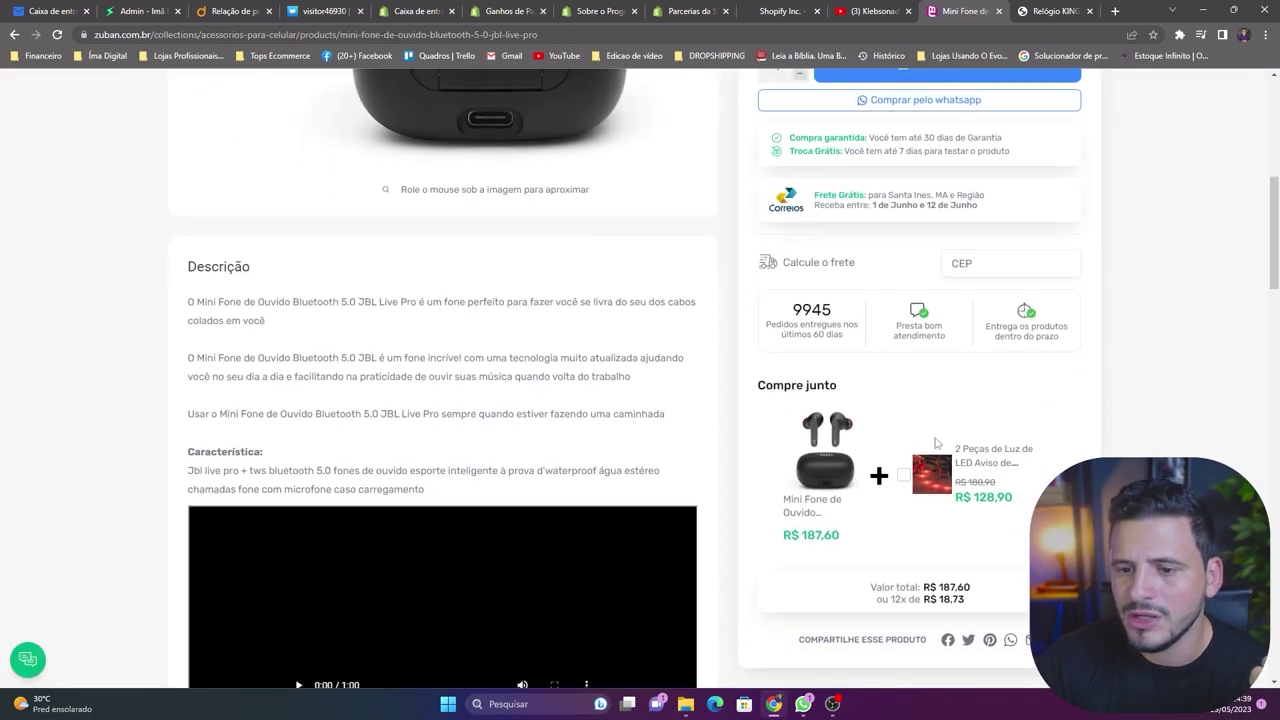
pyautogui.scroll(8, 897, 484)
# Switch to the Relógio KING 04 Demo product page and examine its buy-together offer and payment details
pyautogui.hotkey('ctrl', 'Tab')
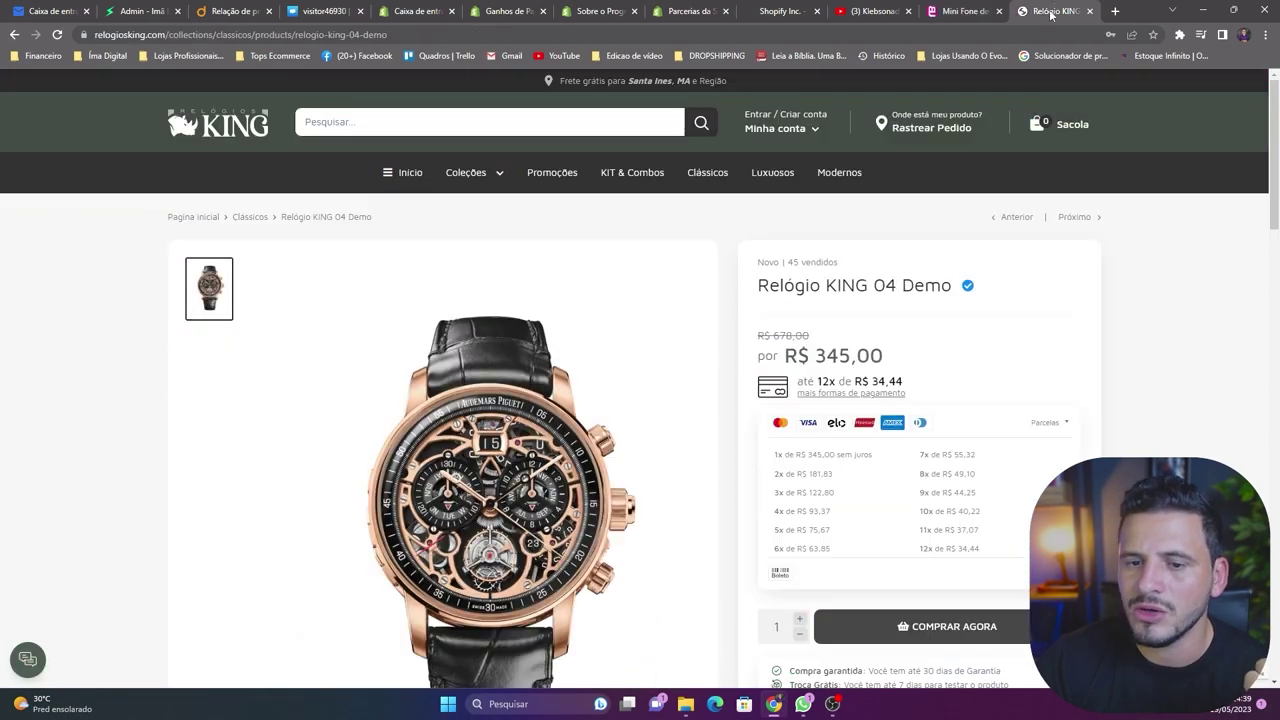
pyautogui.scroll(-3, 590, 427)
pyautogui.scroll(-2, 907, 297)
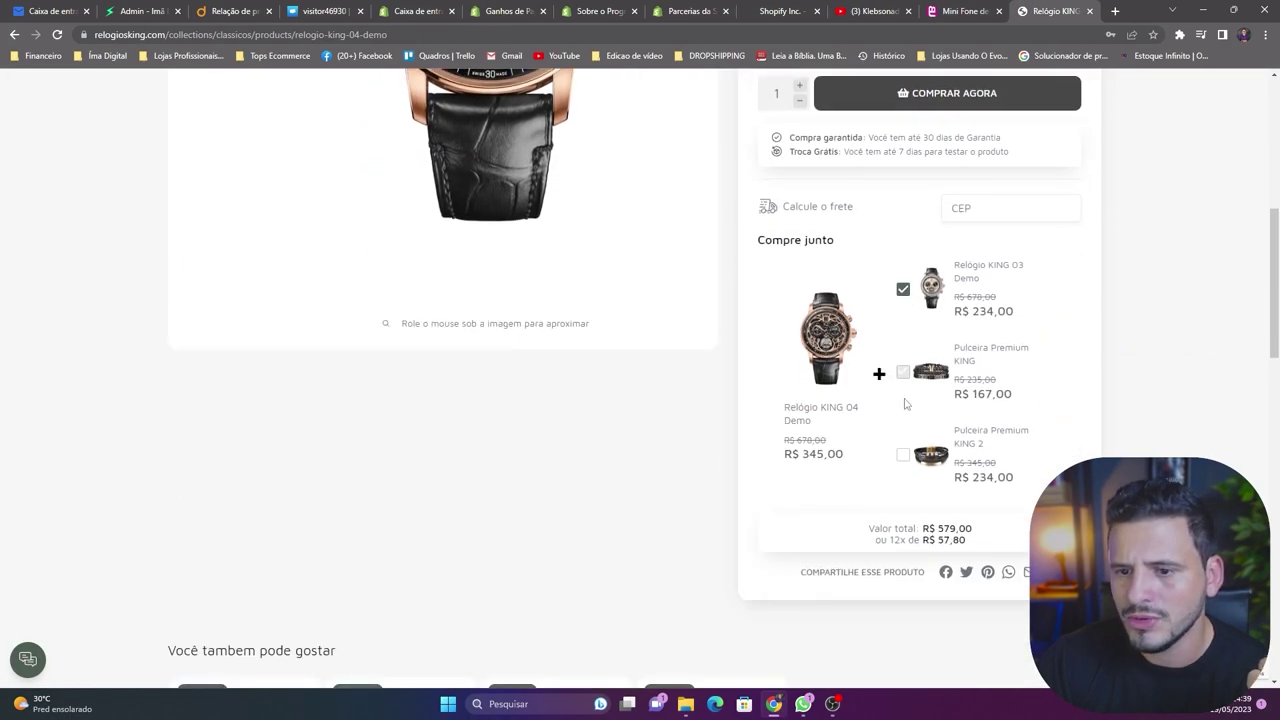
pyautogui.scroll(4, 905, 395)
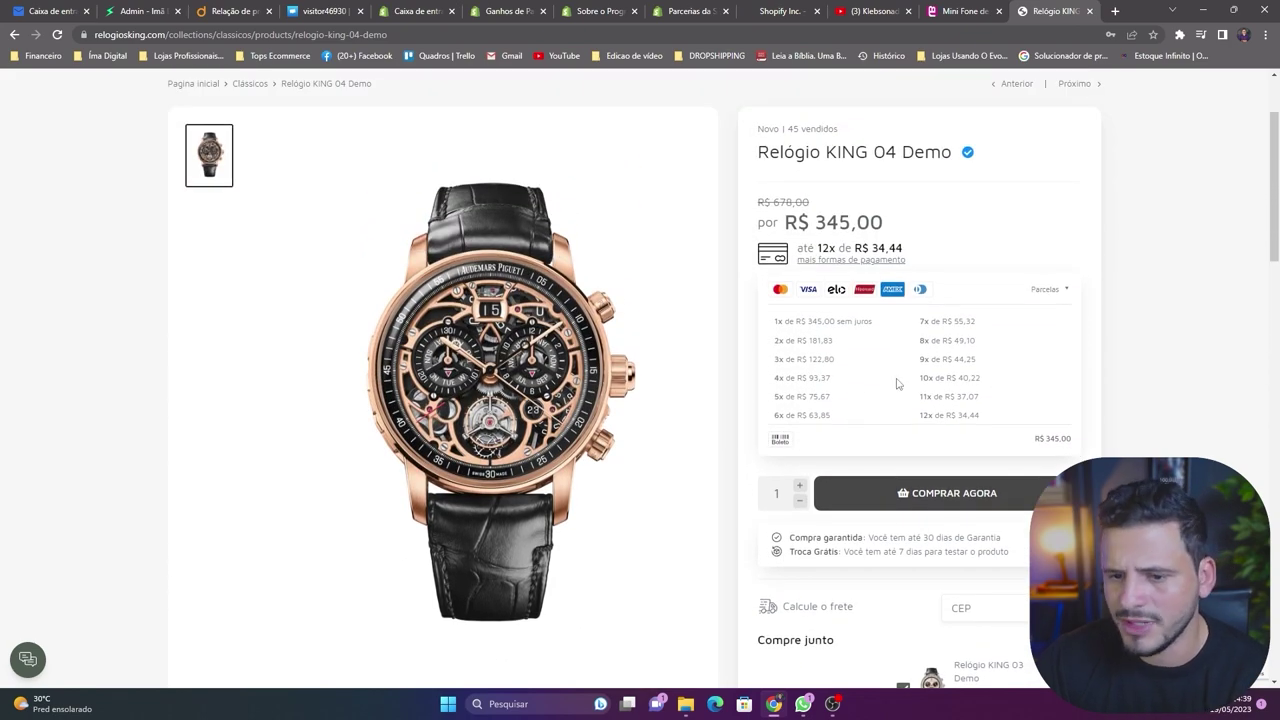
# Return to the JBL earphone product page and review its colour options, price and purchase section
pyautogui.click(958, 10)
pyautogui.scroll(-3, 907, 366)
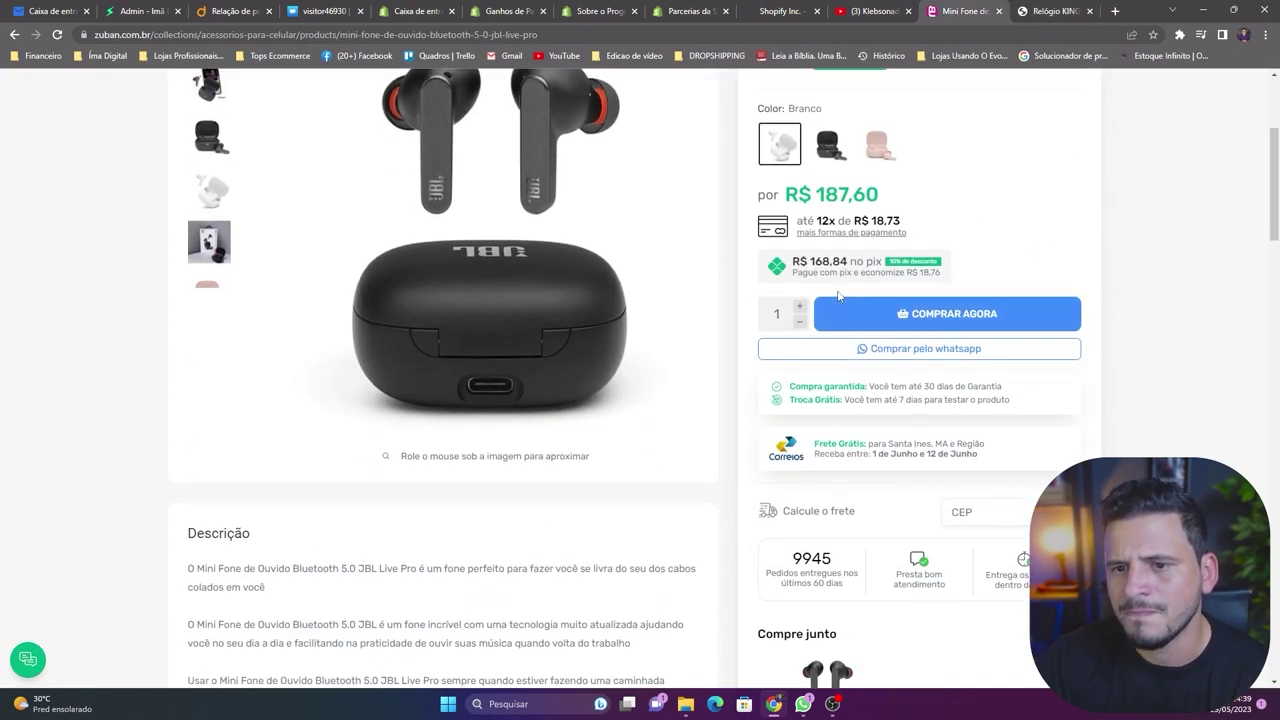
pyautogui.scroll(3, 907, 366)
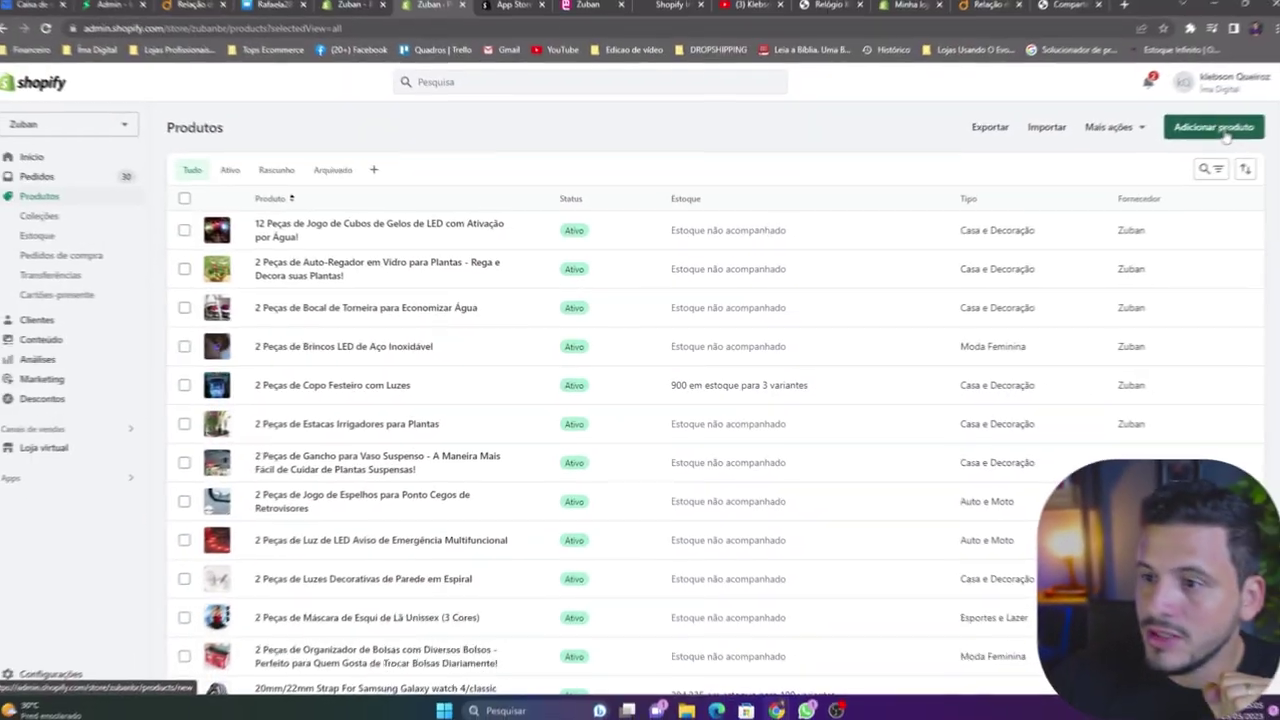
# Start a new product in the Shopify admin and review its blank form through media, pricing, inventory, shipping and variants
pyautogui.click(1208, 133)
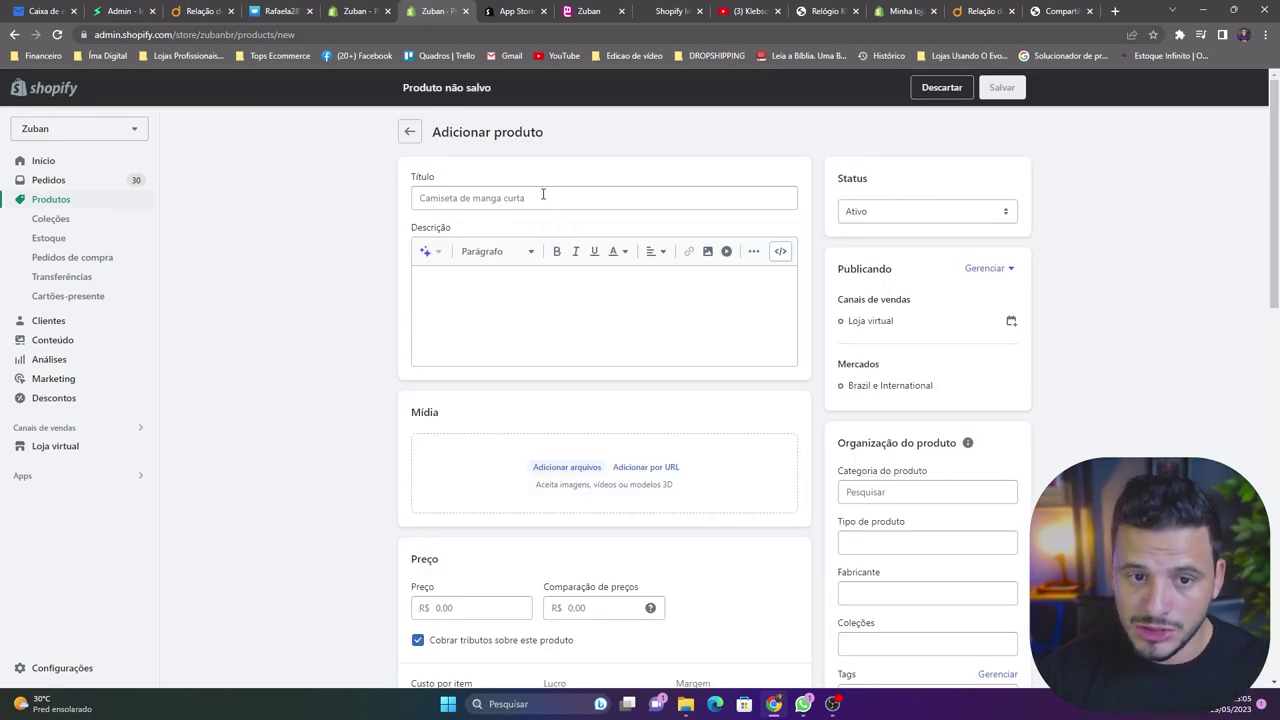
pyautogui.scroll(-1, 545, 335)
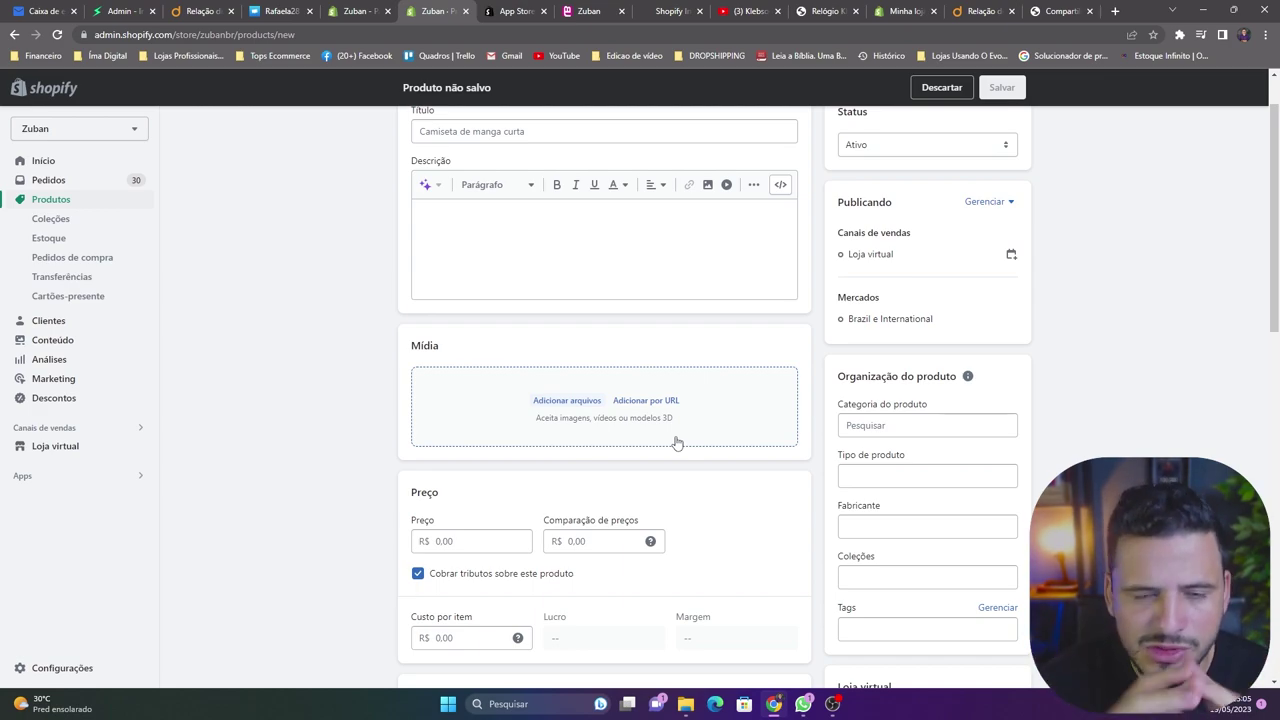
pyautogui.scroll(-2, 500, 497)
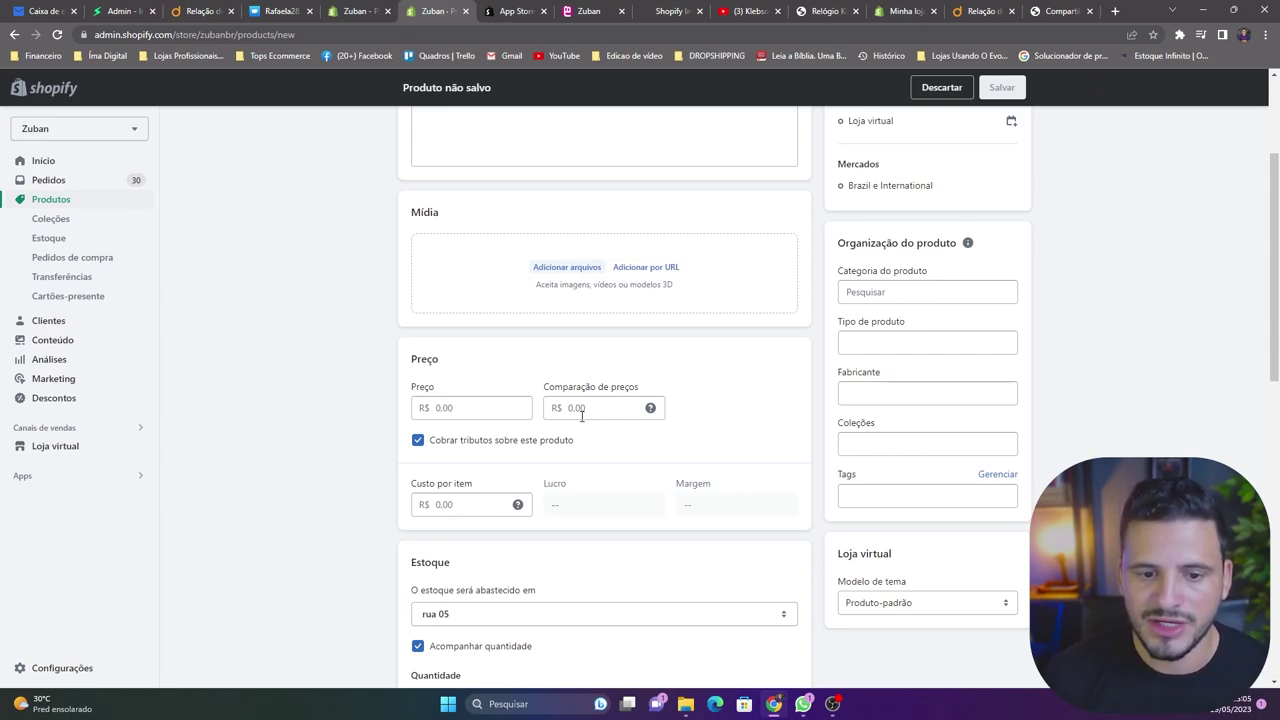
pyautogui.scroll(-1, 488, 437)
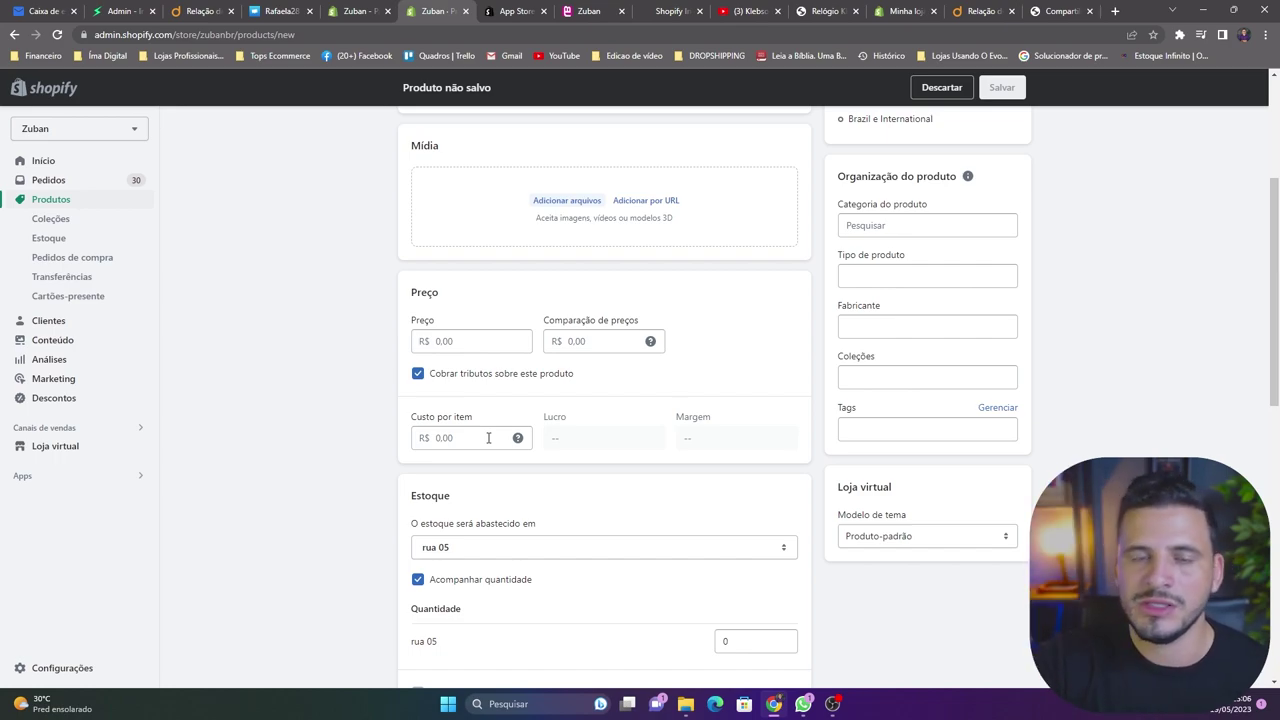
pyautogui.scroll(-2, 500, 450)
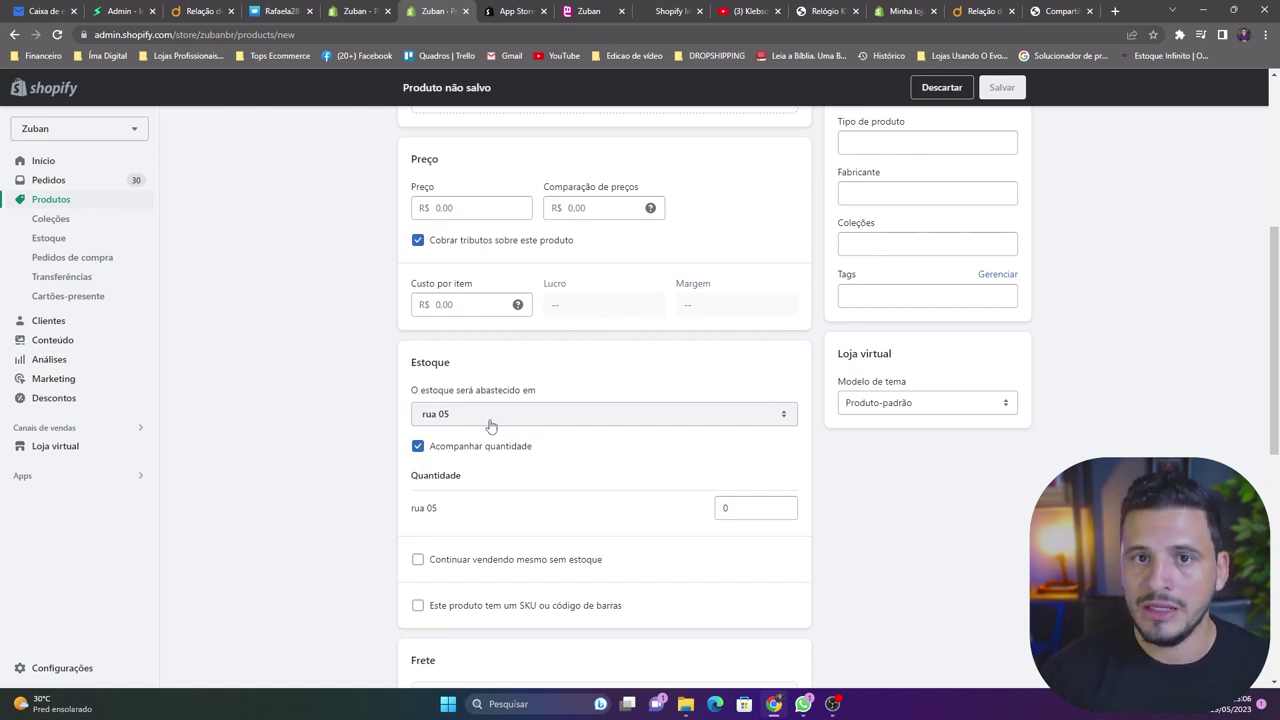
pyautogui.scroll(-2, 495, 425)
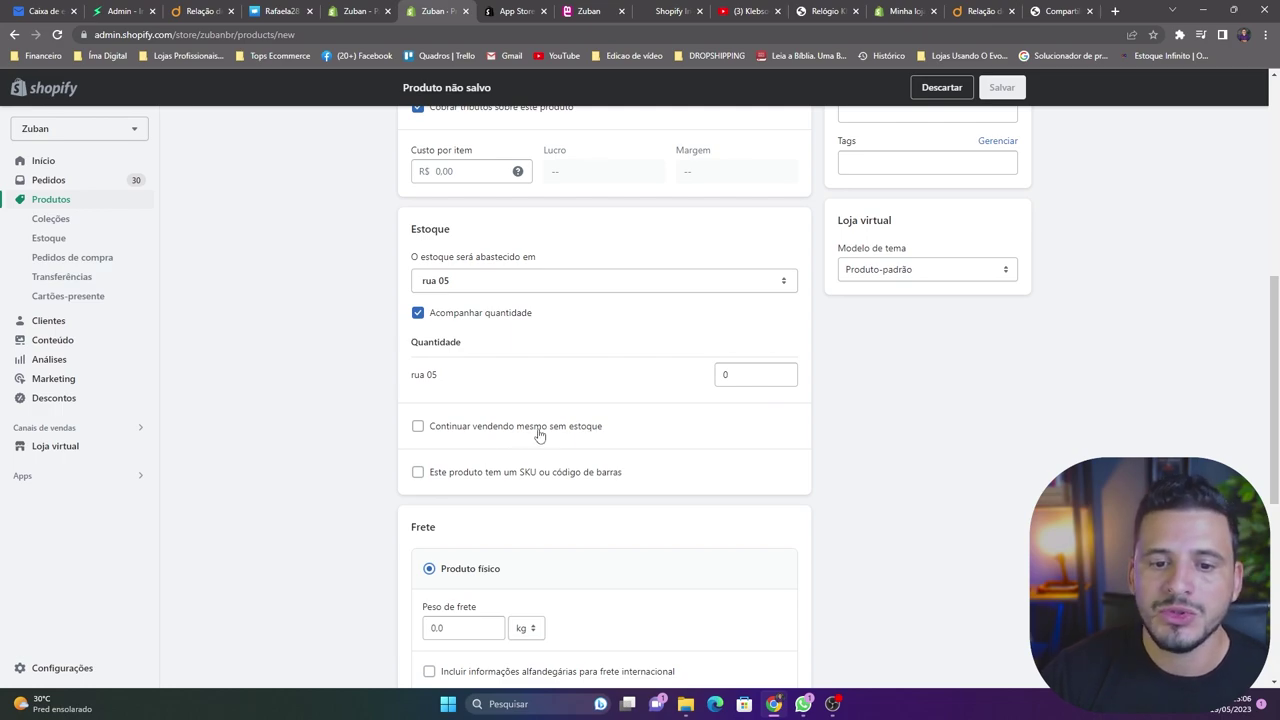
pyautogui.scroll(-1, 481, 475)
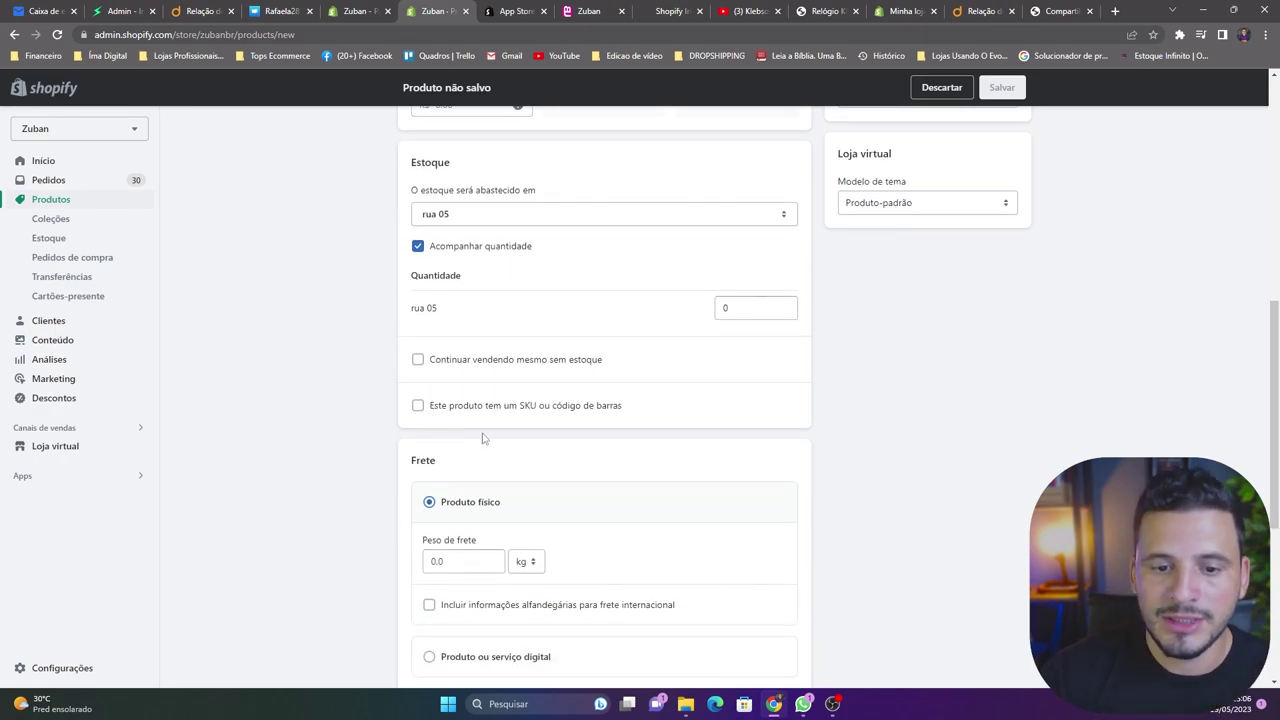
pyautogui.scroll(-3, 546, 423)
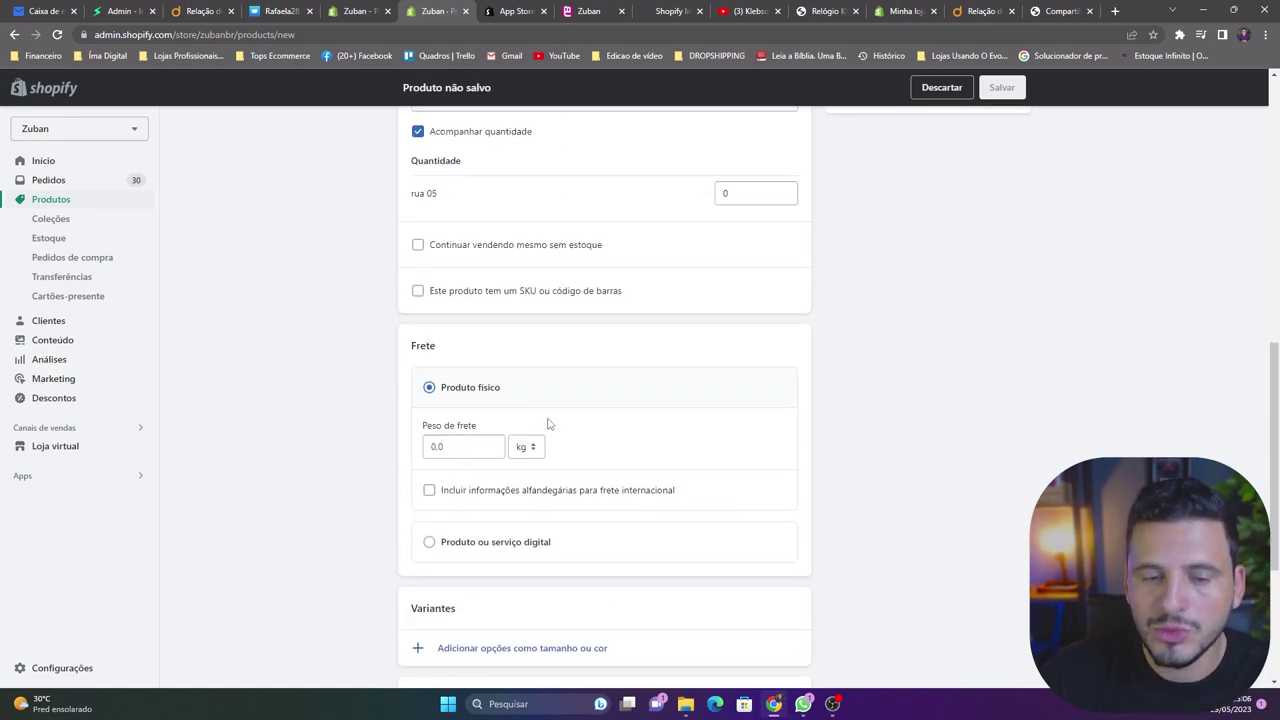
pyautogui.scroll(15, 546, 423)
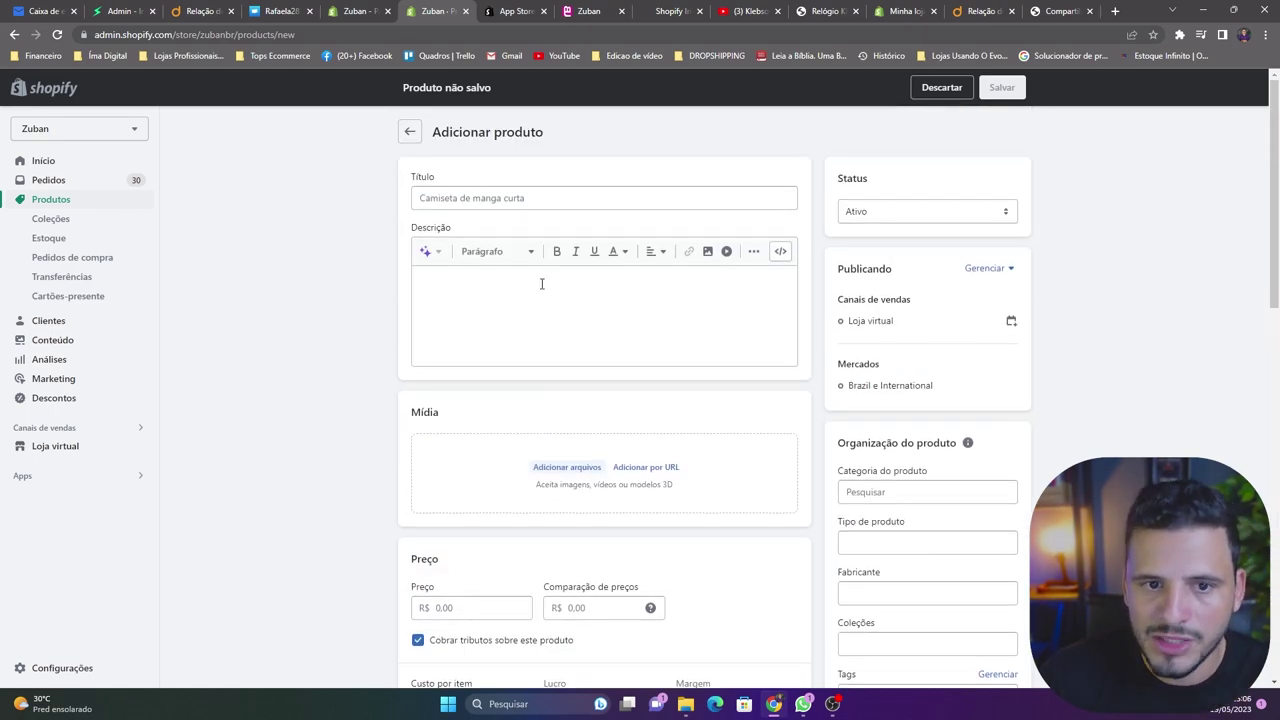
# Title the new product "Relógio Masculino de Pulso e Couro King"
pyautogui.click(506, 199)
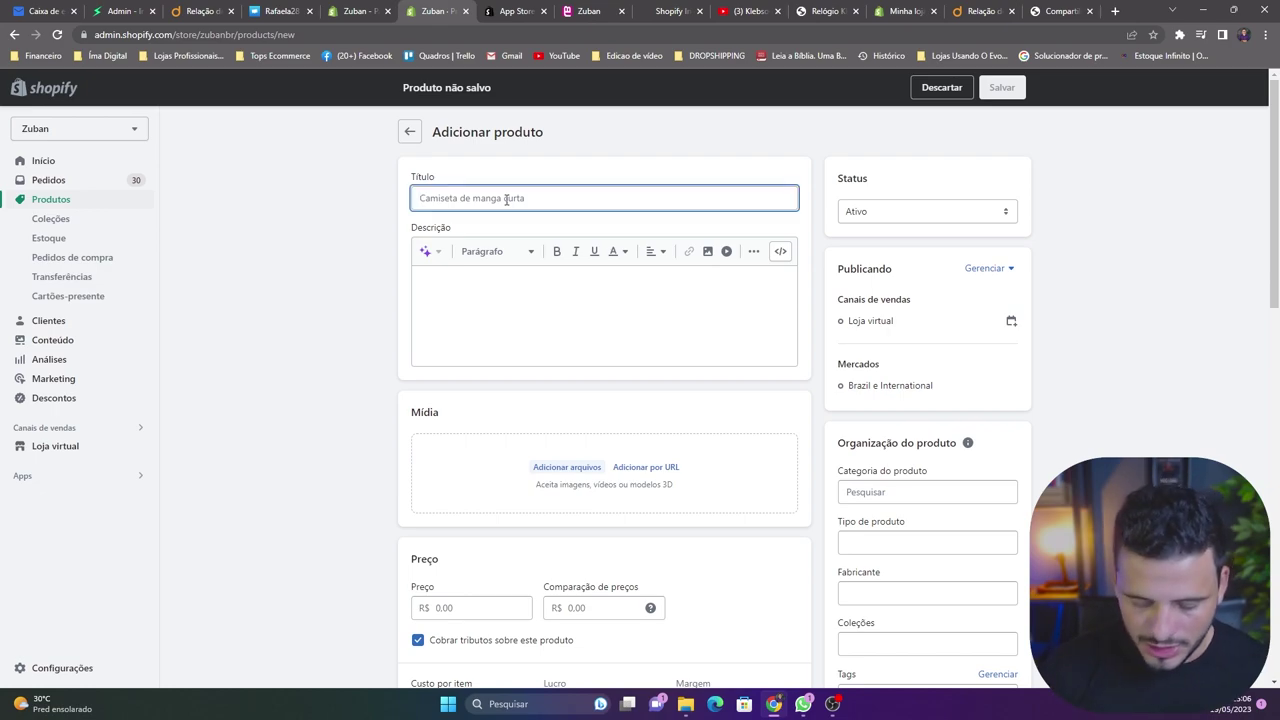
pyautogui.write('Relógio')
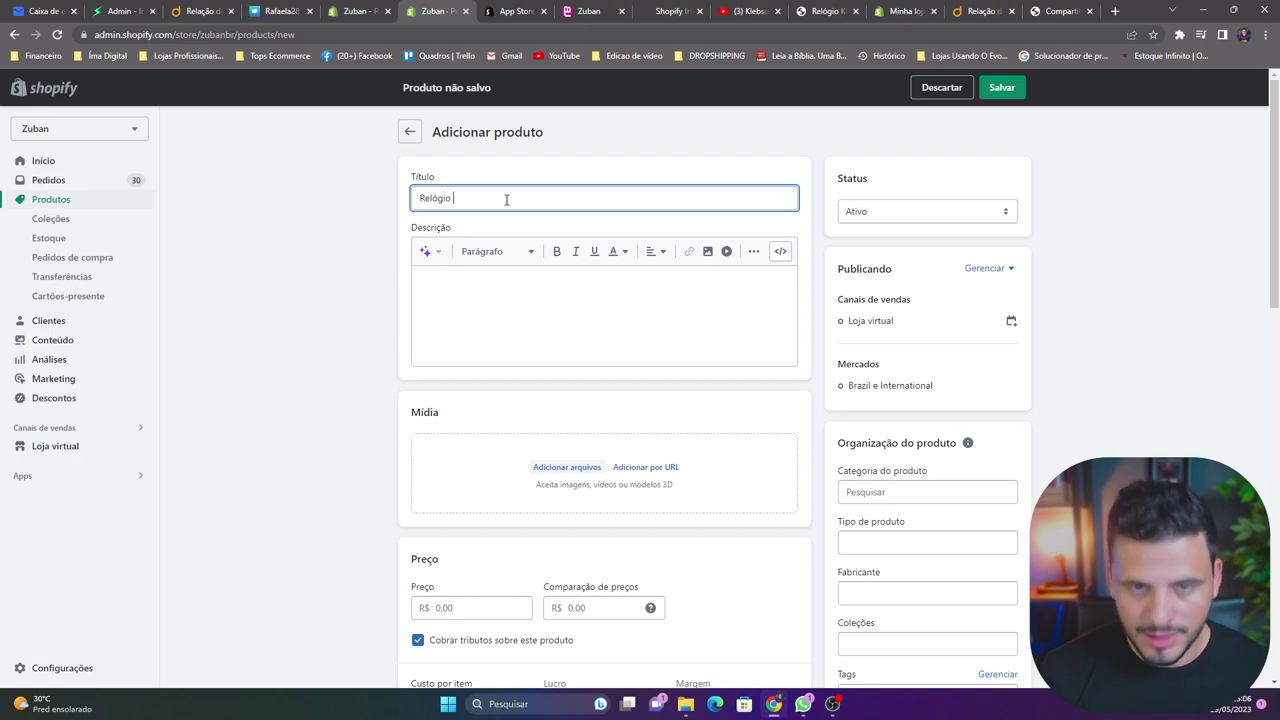
pyautogui.write(' Masculino do')
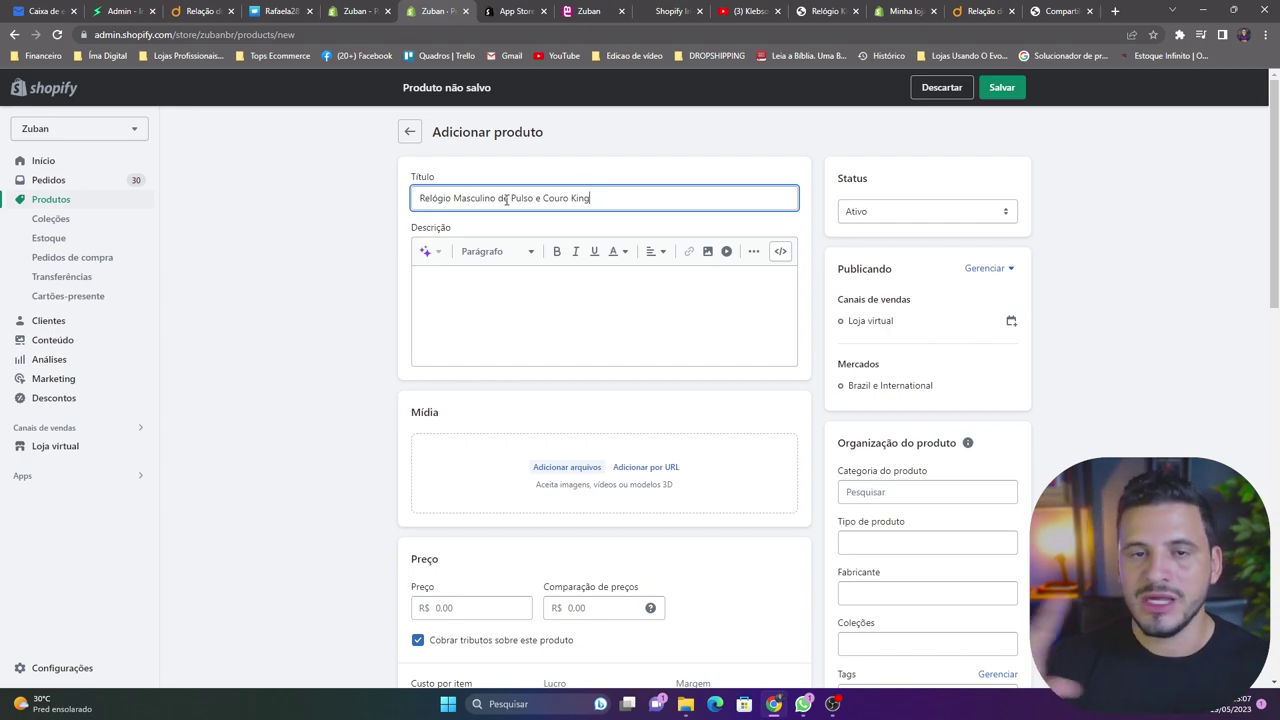
# Search Google for "relógio masculino", reusing the App Store page's browser tab
pyautogui.click(500, 12)
pyautogui.click(493, 34)
pyautogui.write('relo')
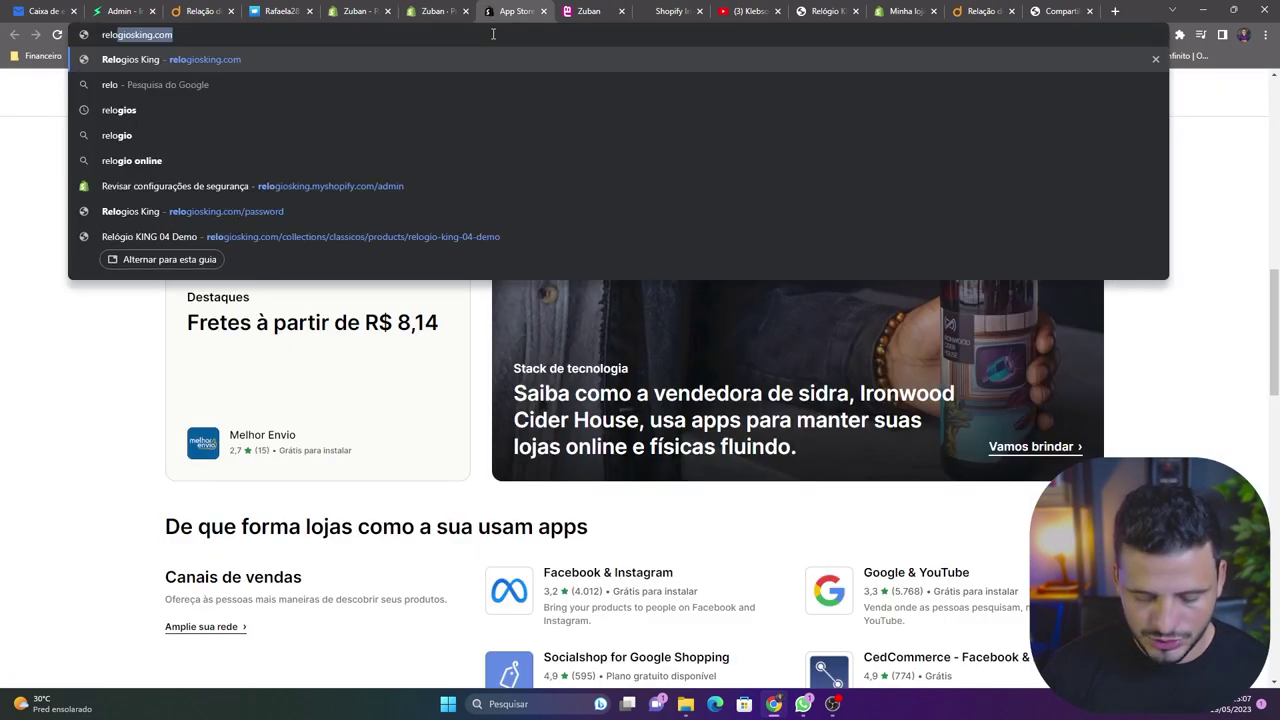
pyautogui.write('gio mas')
pyautogui.click(140, 85)
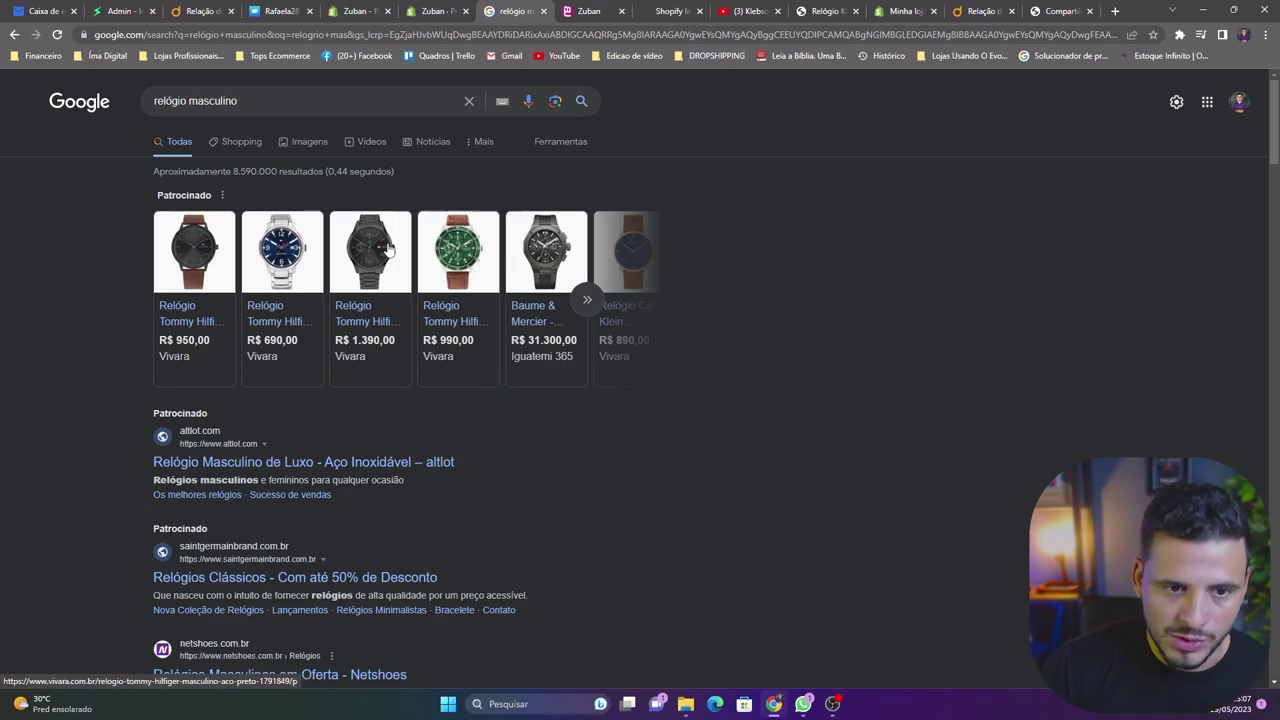
# Examine how the sponsored and organic search results word their titles for men's watches
pyautogui.scroll(-1, 350, 270)
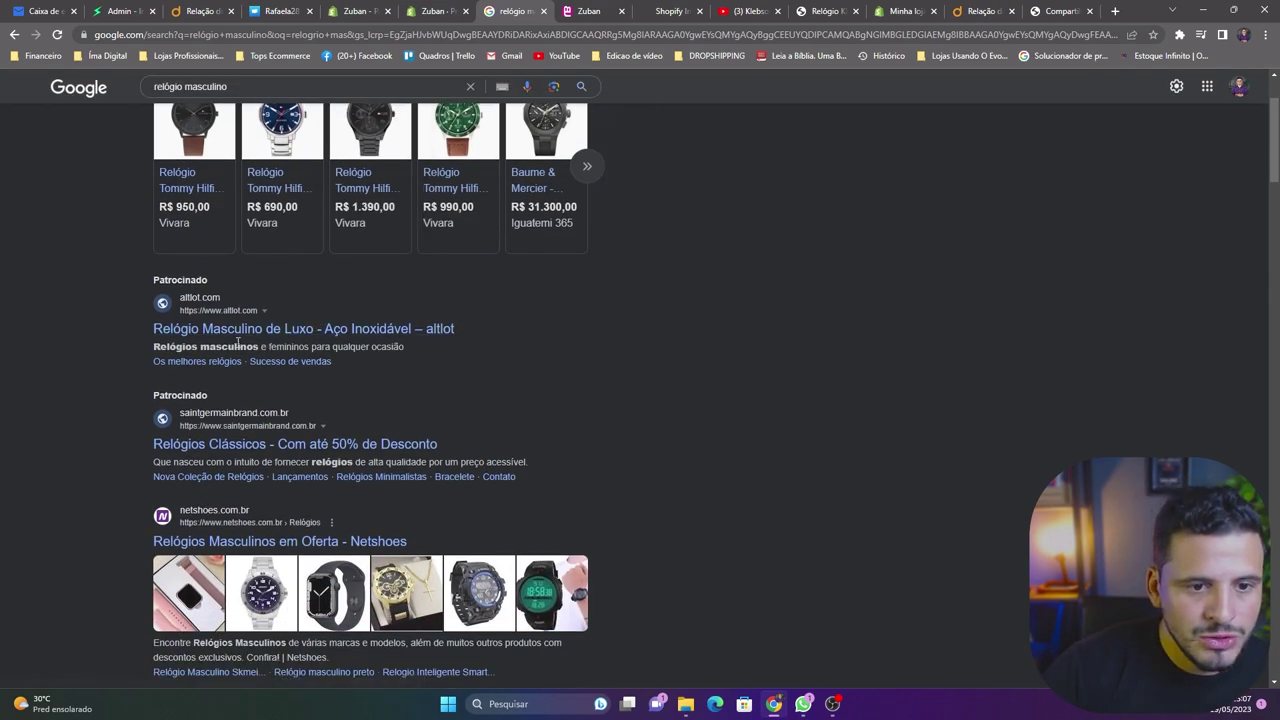
pyautogui.scroll(-3, 320, 354)
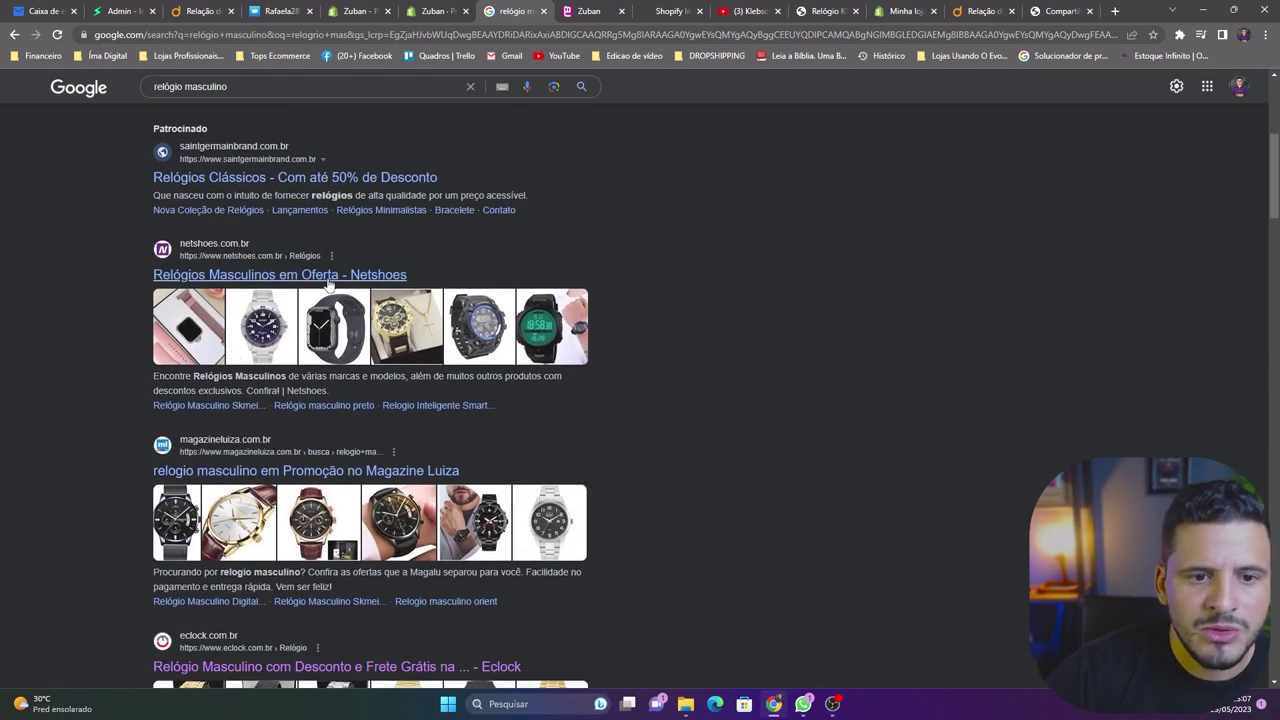
pyautogui.scroll(-2, 224, 353)
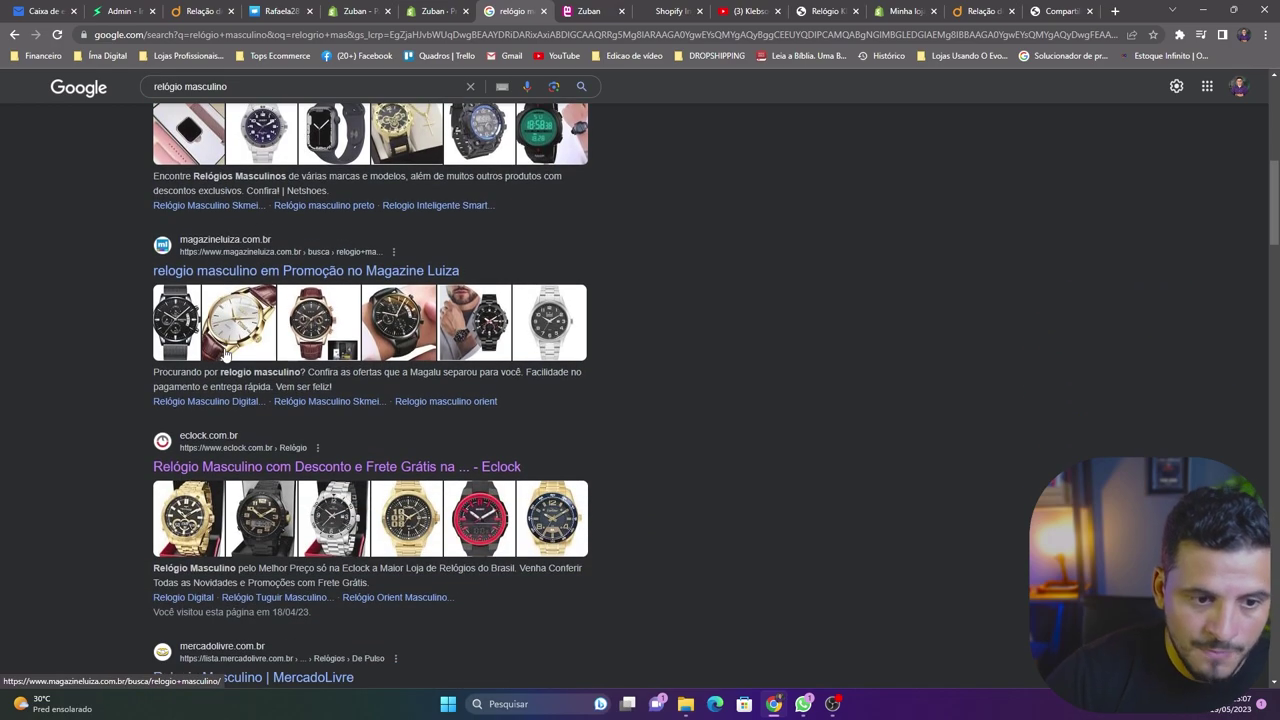
pyautogui.scroll(-1, 224, 353)
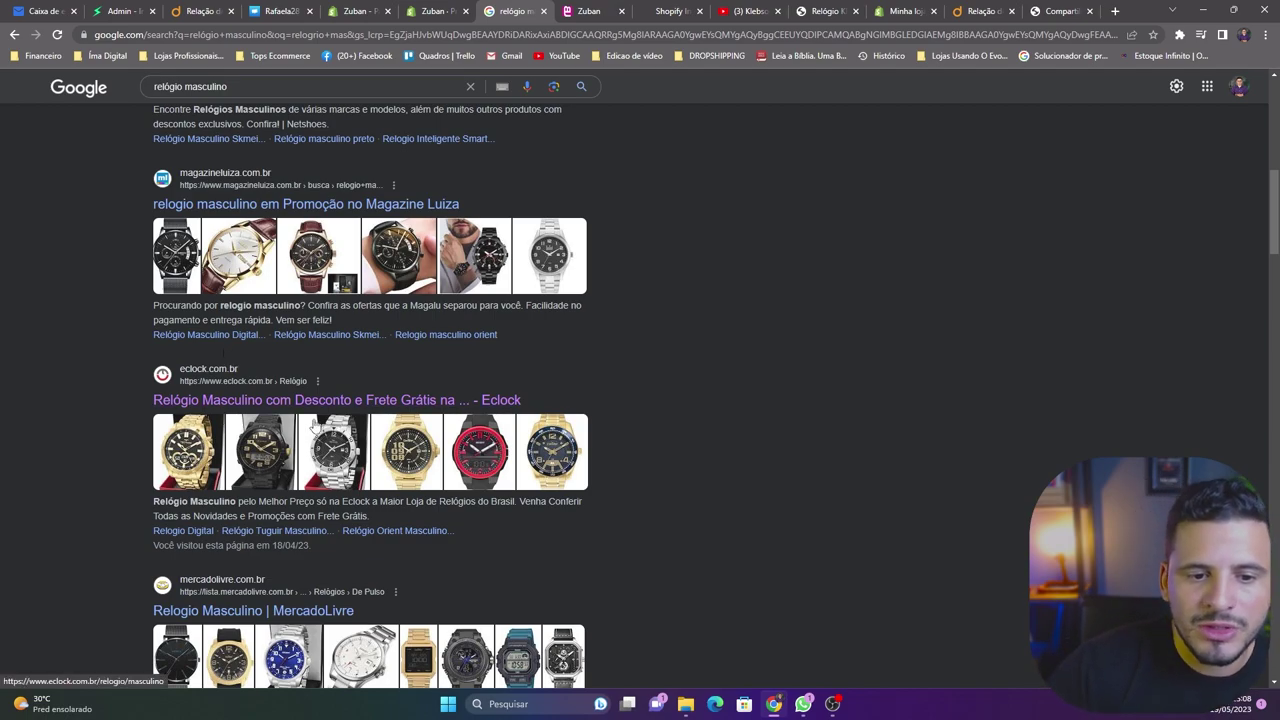
pyautogui.scroll(-3, 280, 420)
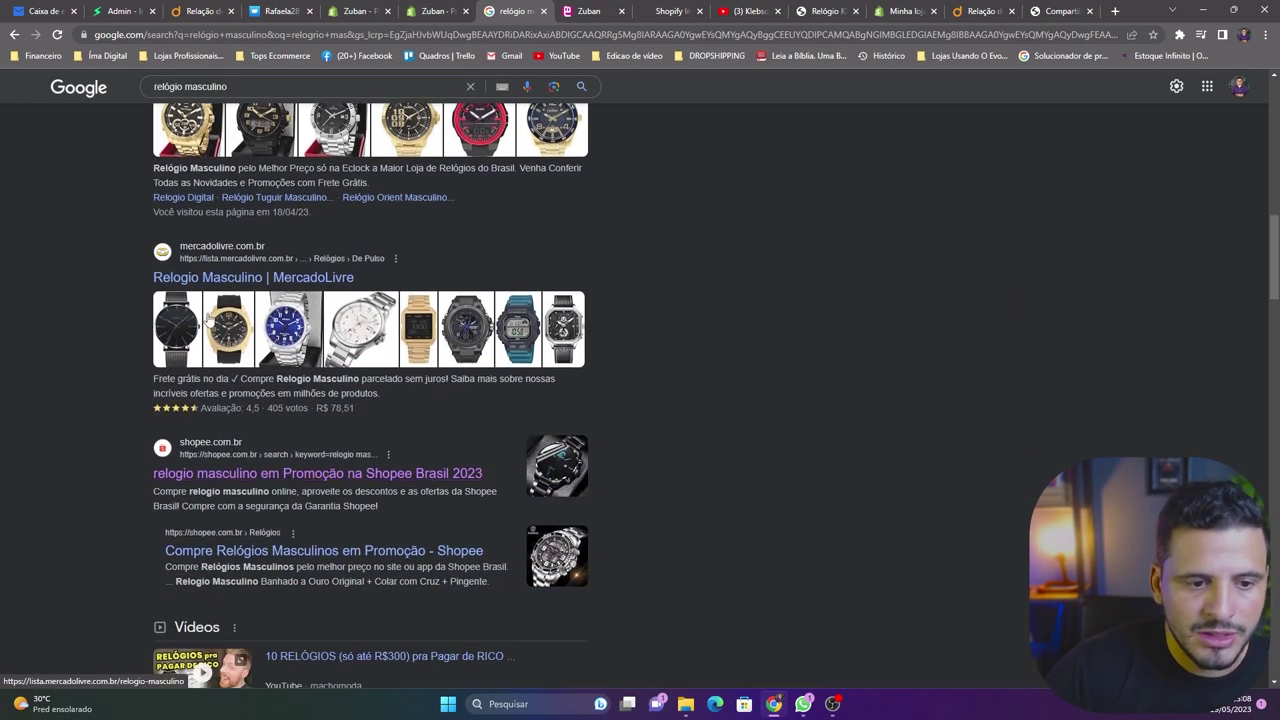
pyautogui.scroll(-2, 306, 489)
pyautogui.scroll(-7, 340, 467)
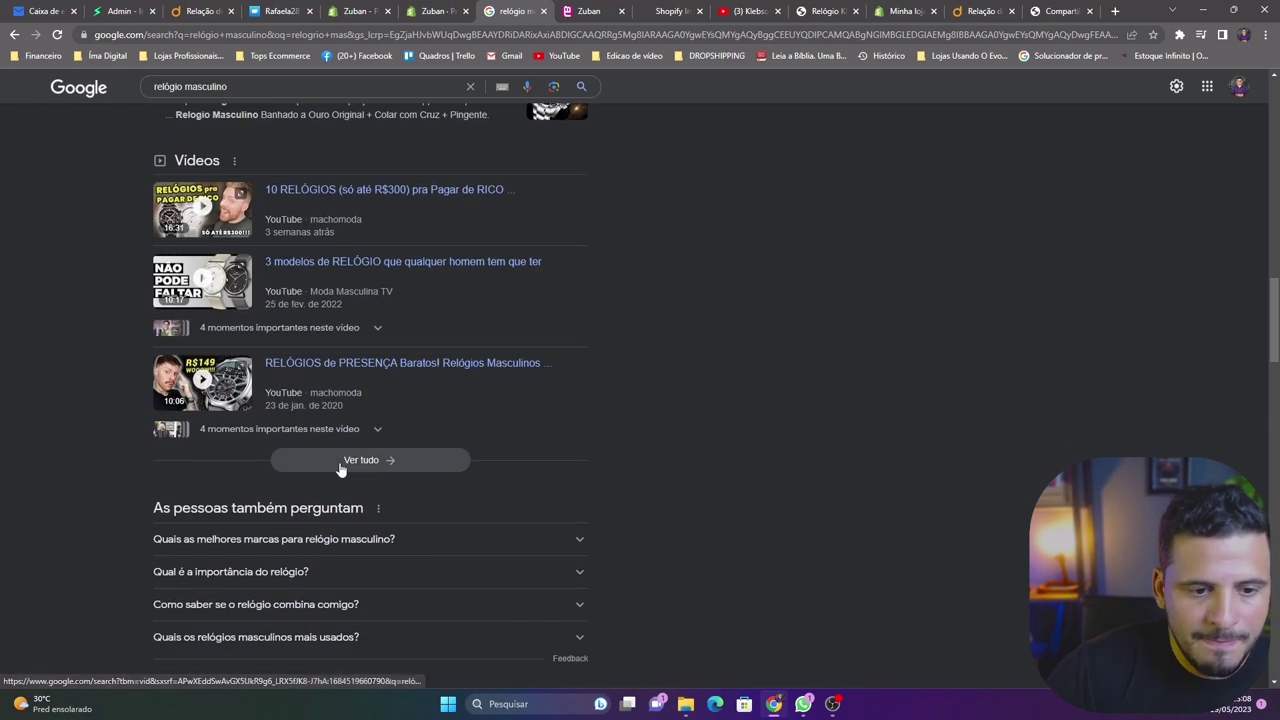
pyautogui.scroll(-4, 230, 468)
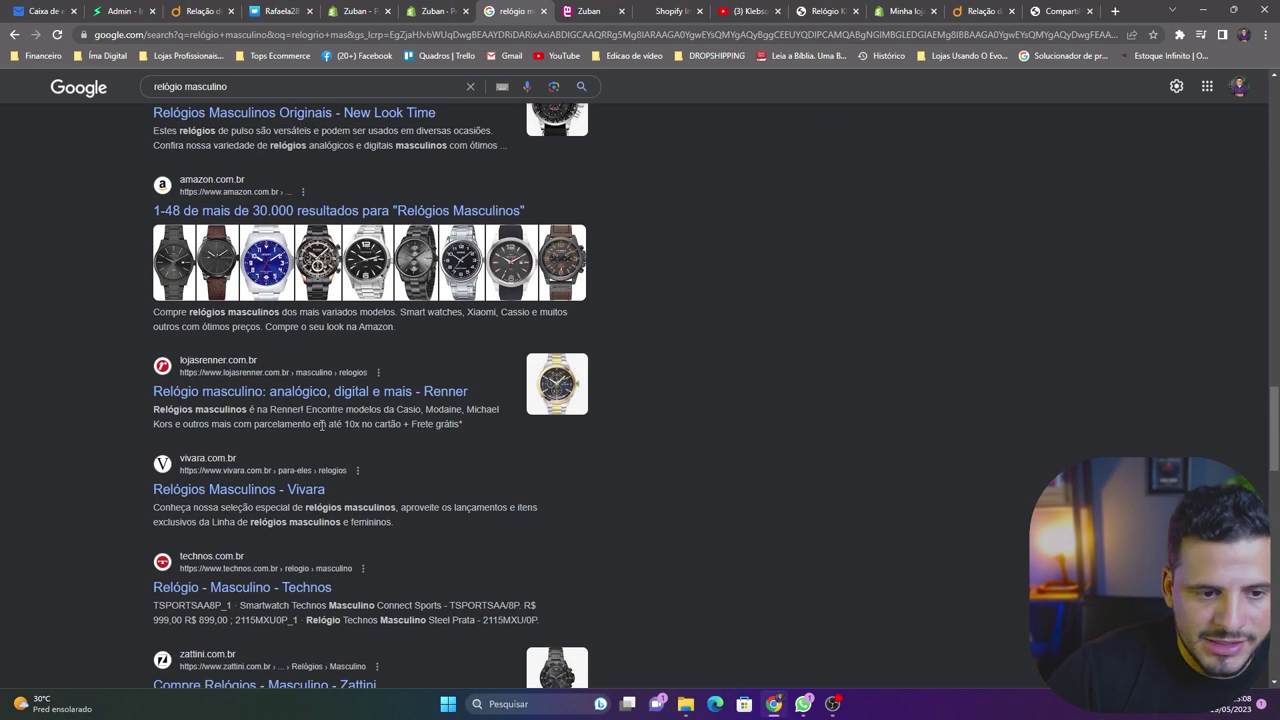
pyautogui.scroll(-1, 335, 428)
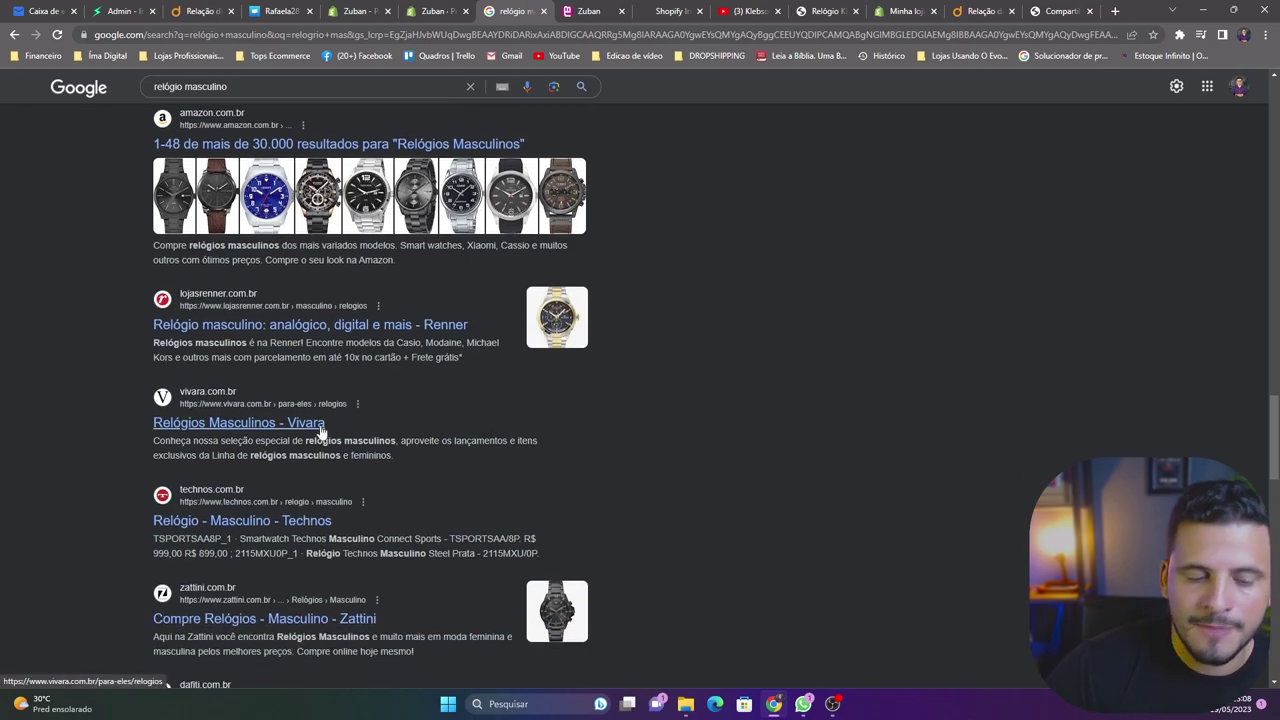
pyautogui.scroll(-2, 320, 431)
pyautogui.scroll(15, 322, 431)
pyautogui.scroll(1, 322, 431)
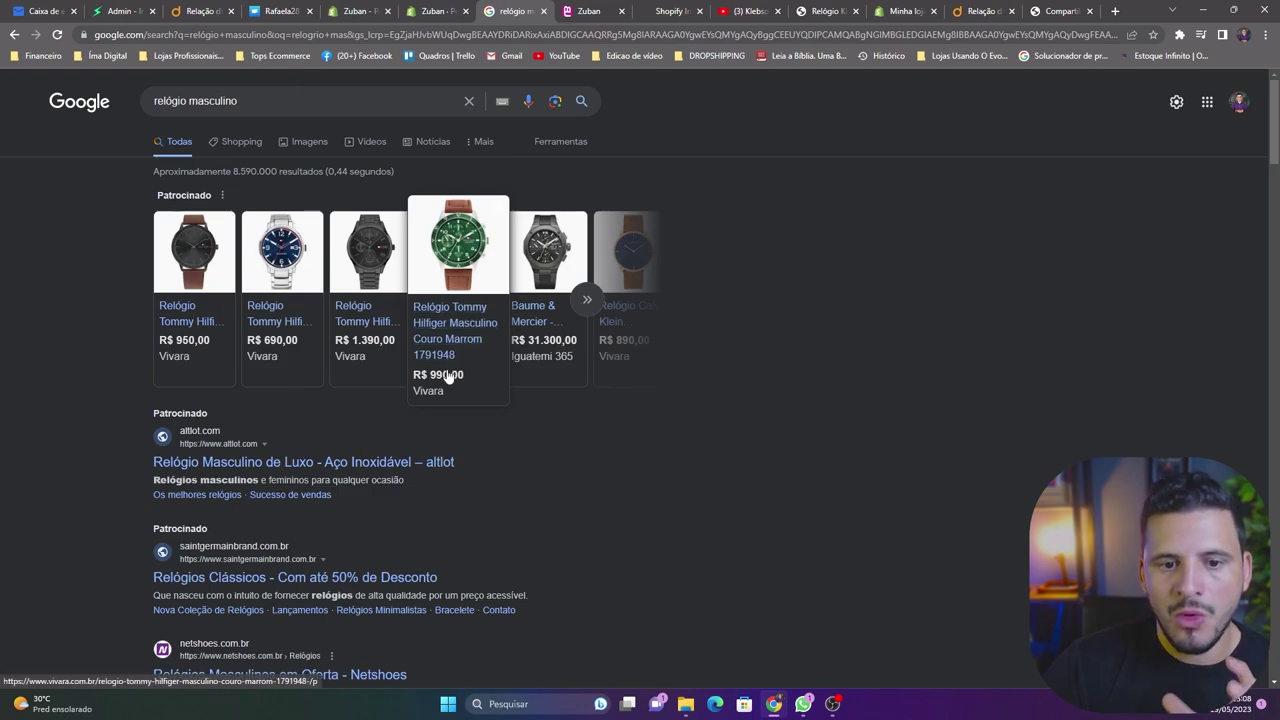
# Copy "Relógio Masculino de Pulso e Couro" from the product title and open chat.openai.com/chat in the Google results tab
pyautogui.click(432, 11)
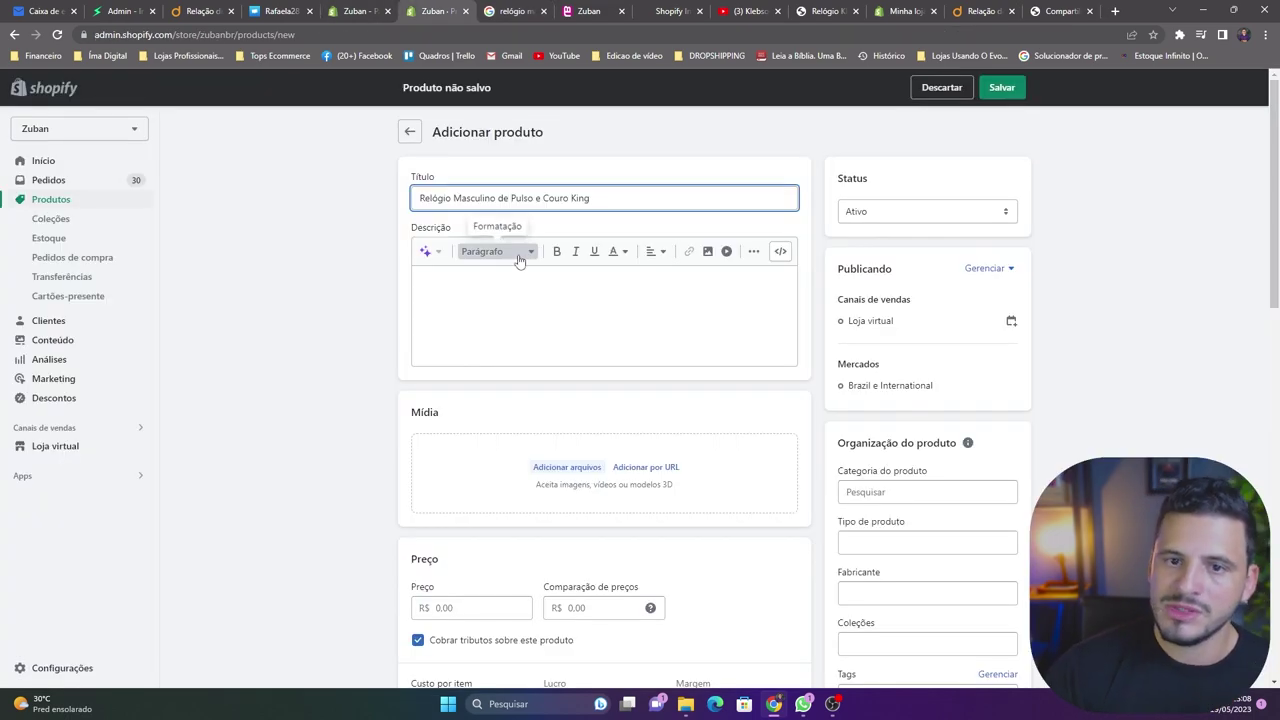
pyautogui.click(572, 291)
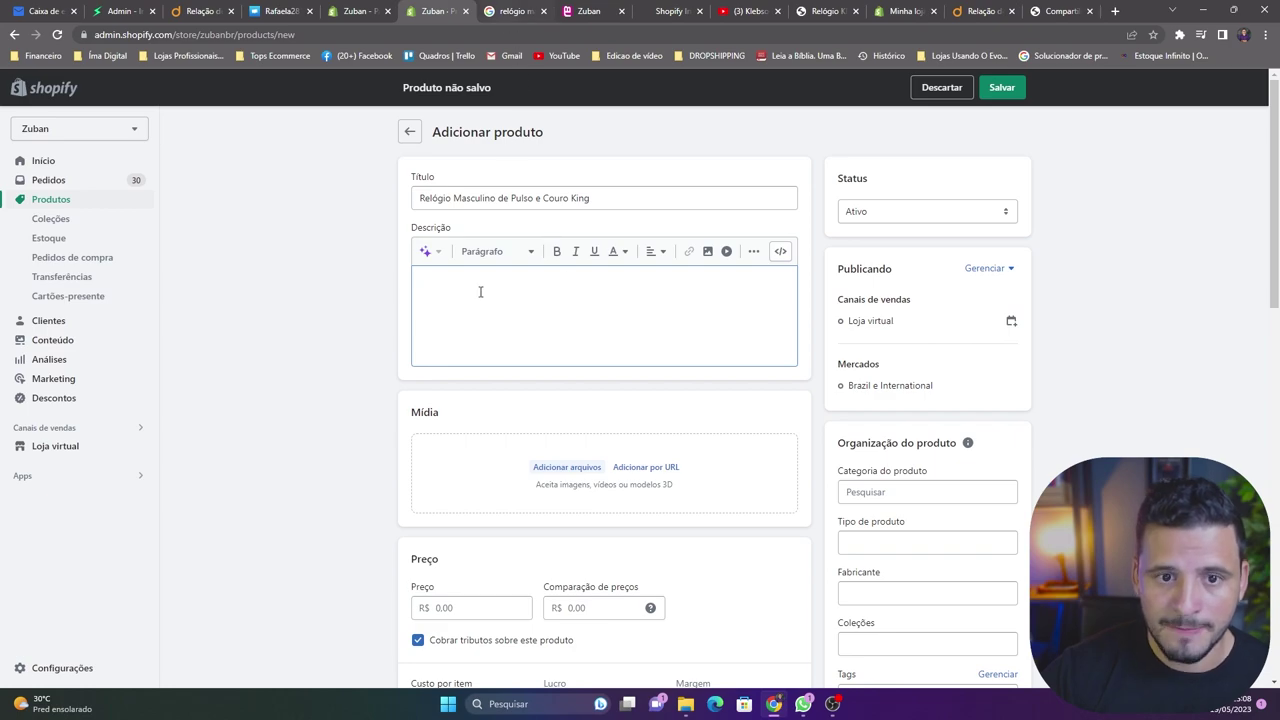
pyautogui.moveTo(420, 198); pyautogui.dragTo(570, 198)
pyautogui.hotkey('ctrl', 'c')
pyautogui.click(510, 11)
pyautogui.click(490, 34)
pyautogui.write('chat.openai.com/chat')
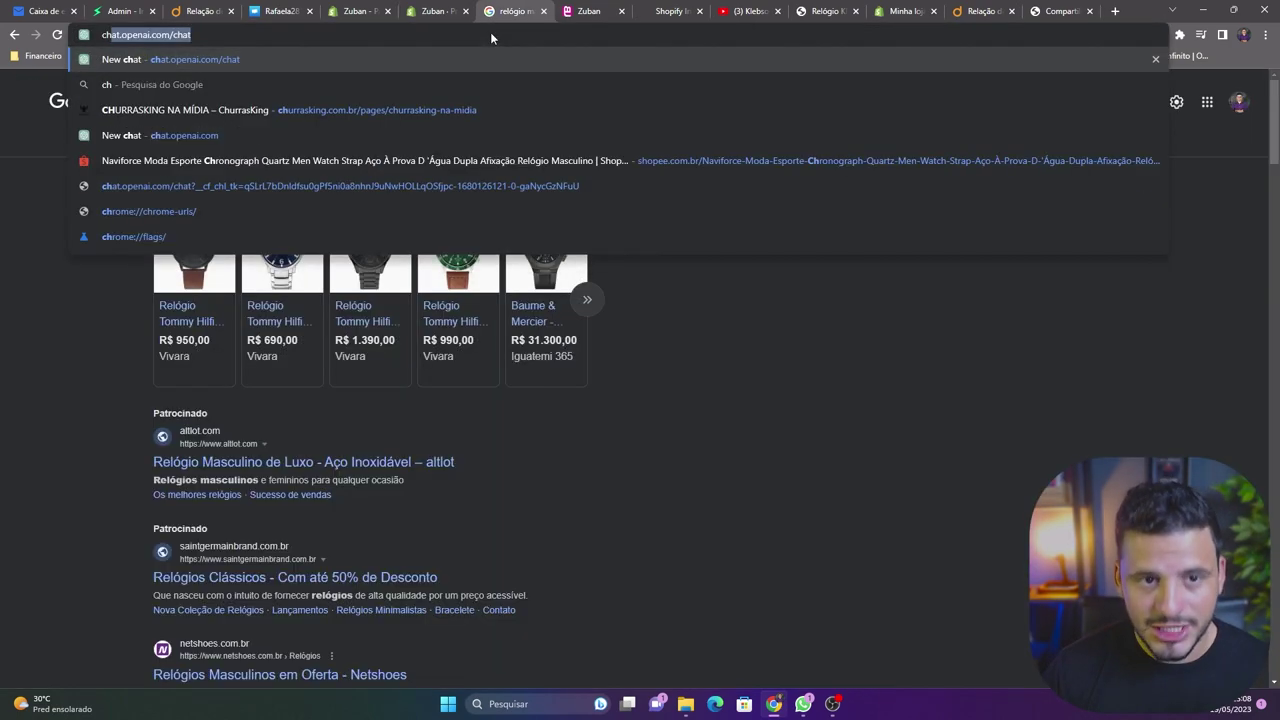
pyautogui.press('Return')
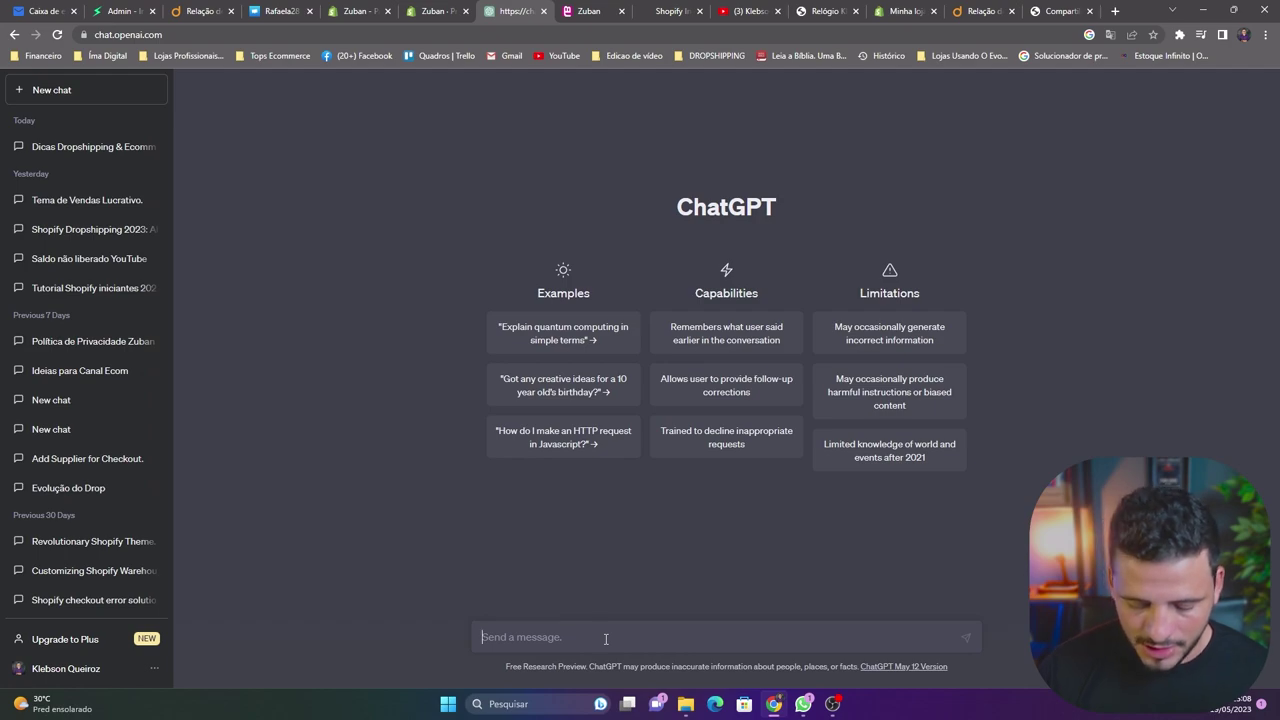
# Ask ChatGPT "Pode criar uma descricao para milha loja virtual deste produto:" followed by the copied watch title
pyautogui.write('Pode criar uma')
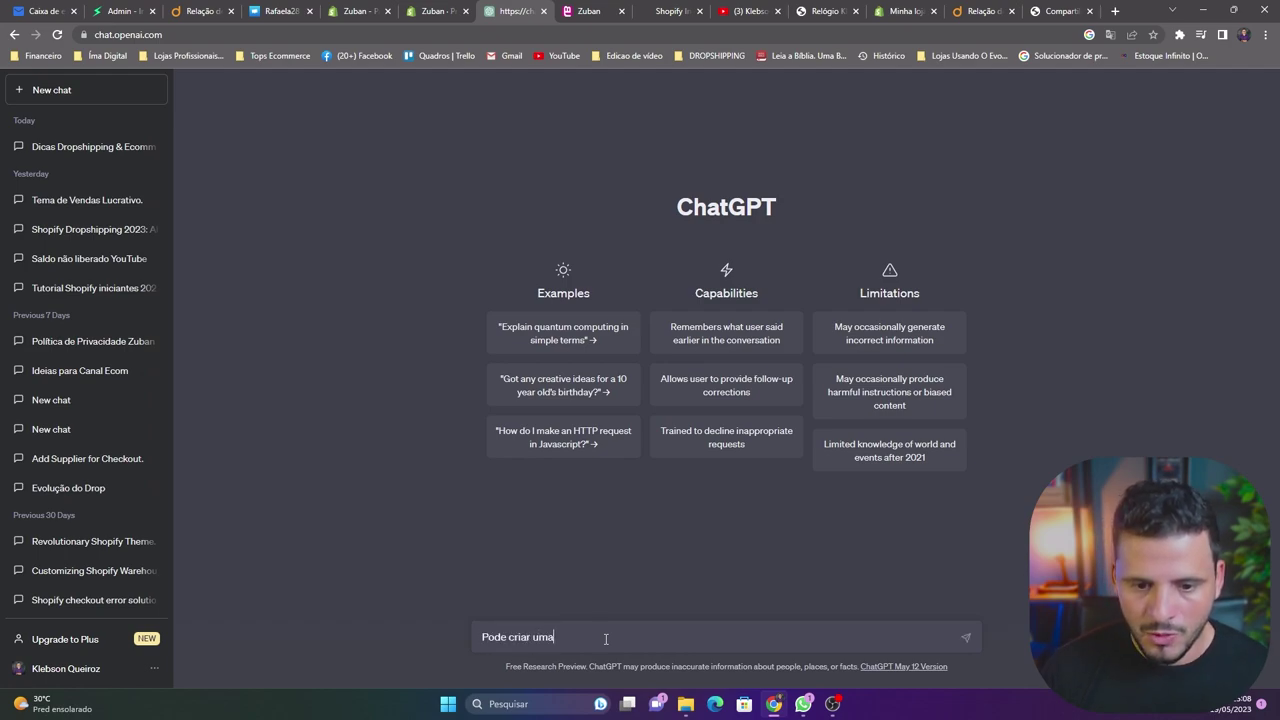
pyautogui.write(' descricao para milha loja virtual des')
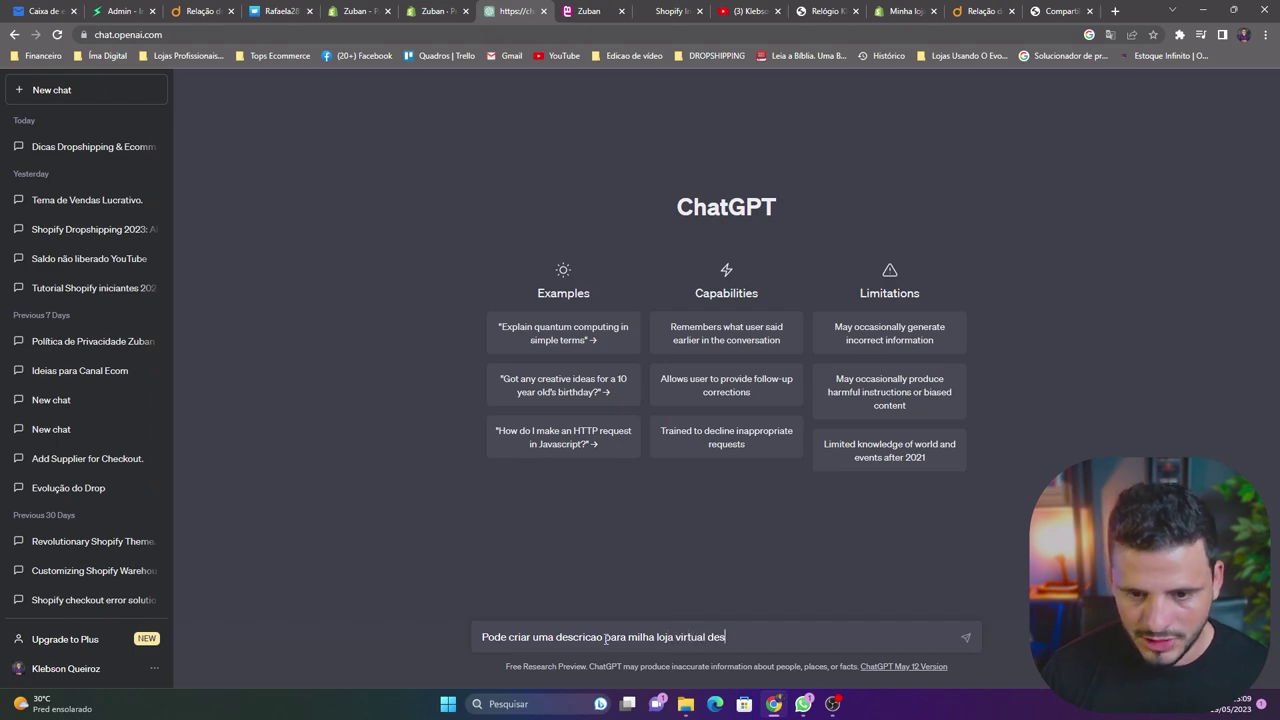
pyautogui.write('te produto:')
pyautogui.hotkey('ctrl', 'v')
pyautogui.press('Return')
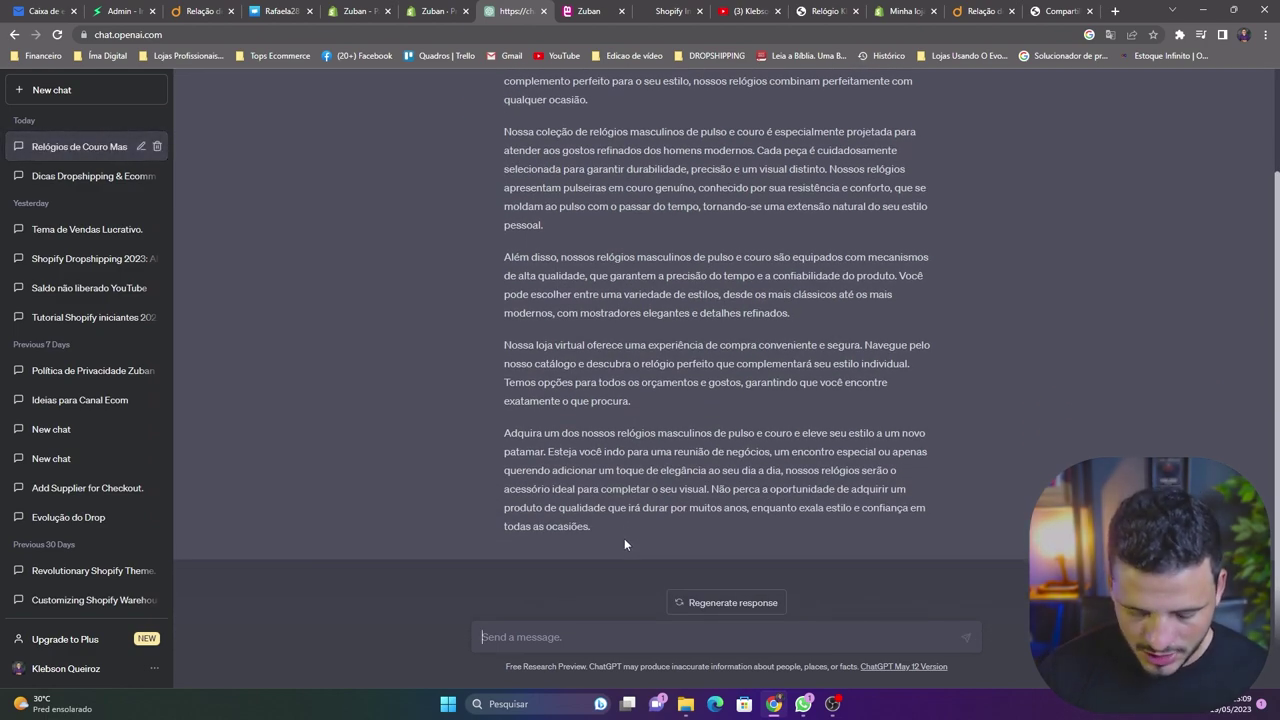
# Send ChatGPT the reworded request "Preciso de uma descricao deste produto:" followed by the copied watch title
pyautogui.write('Preciso de uma ')
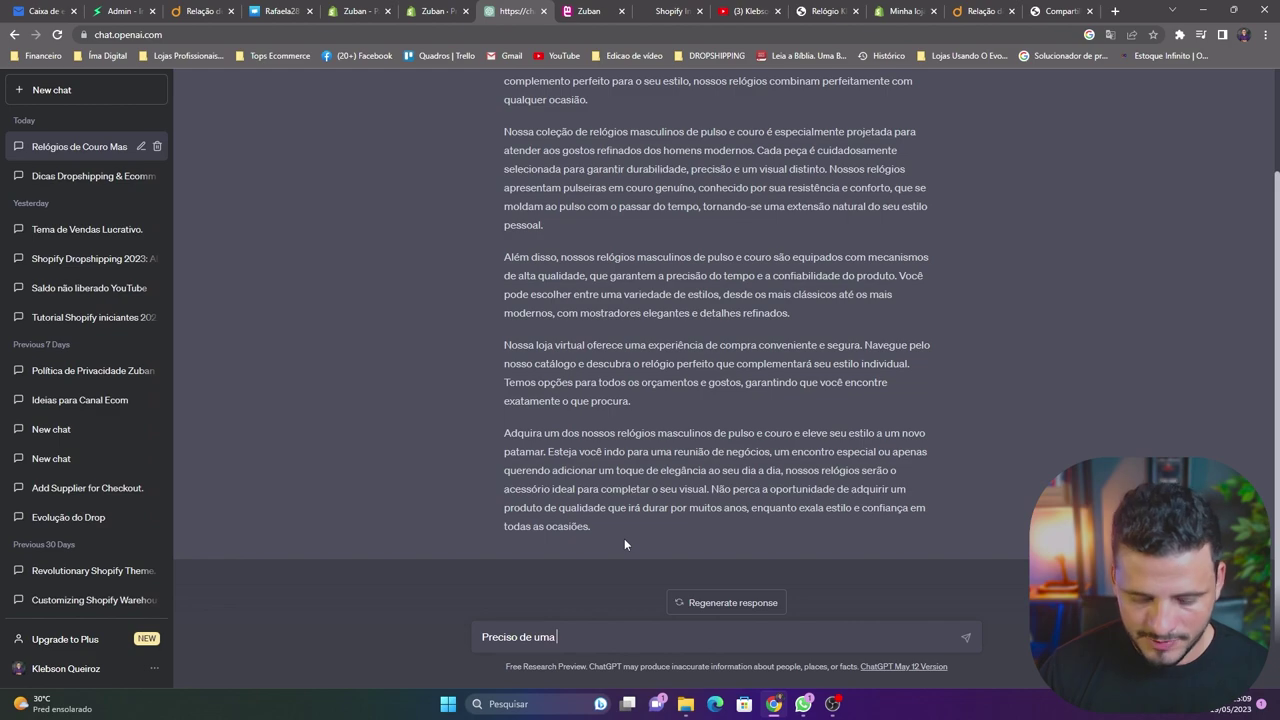
pyautogui.write('descricao deste produto:')
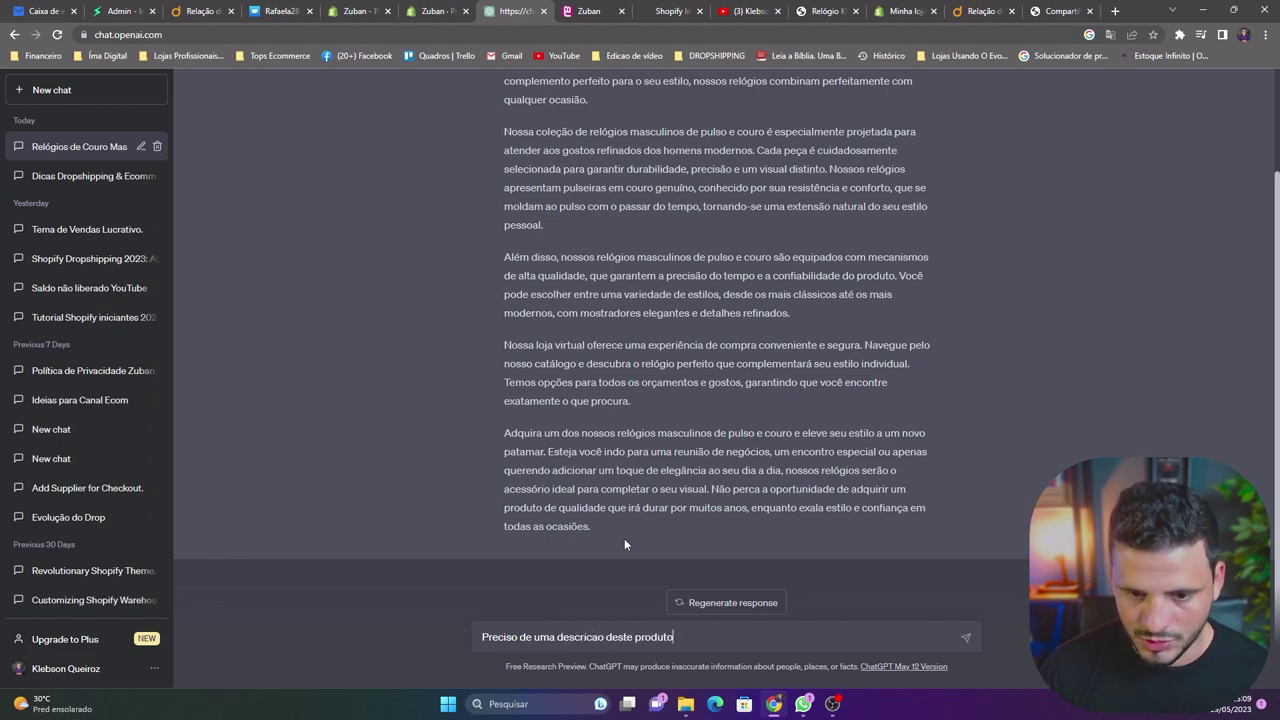
pyautogui.hotkey('ctrl', 'v')
pyautogui.press('Return')
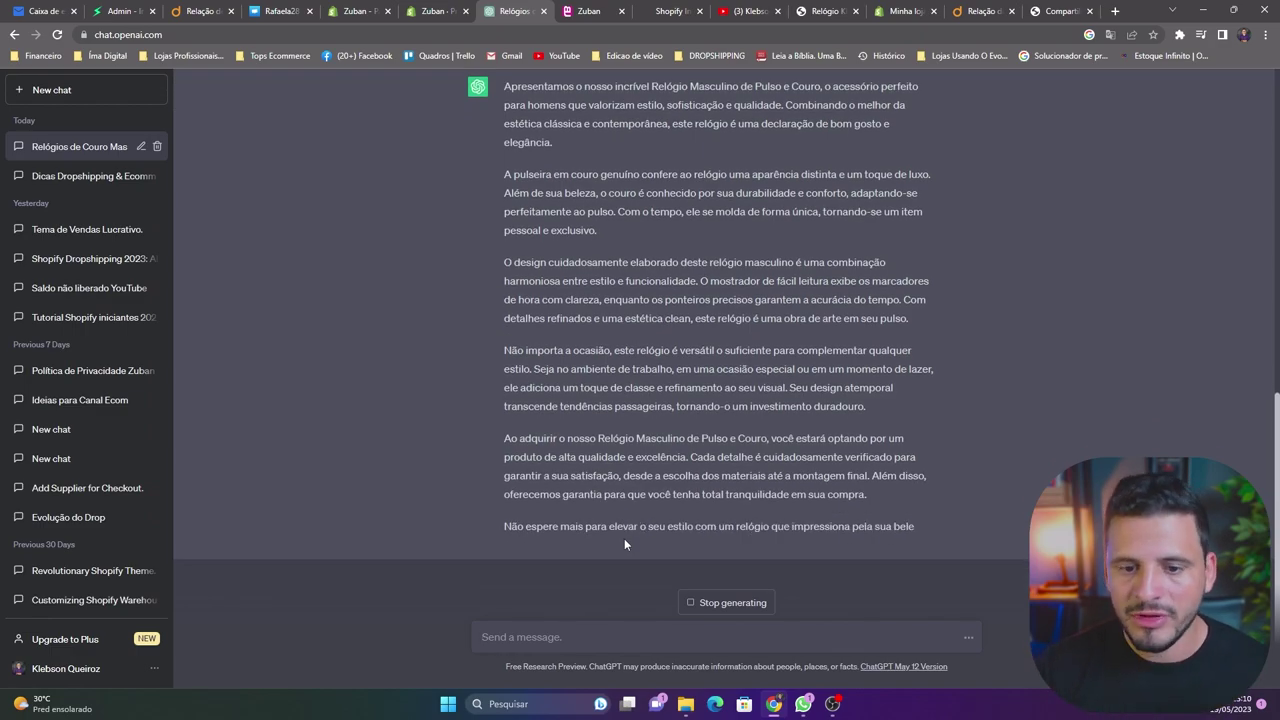
# Copy ChatGPT's full second answer into the description of the new Shopify product
pyautogui.scroll(2, 663, 402)
pyautogui.scroll(-3, 569, 336)
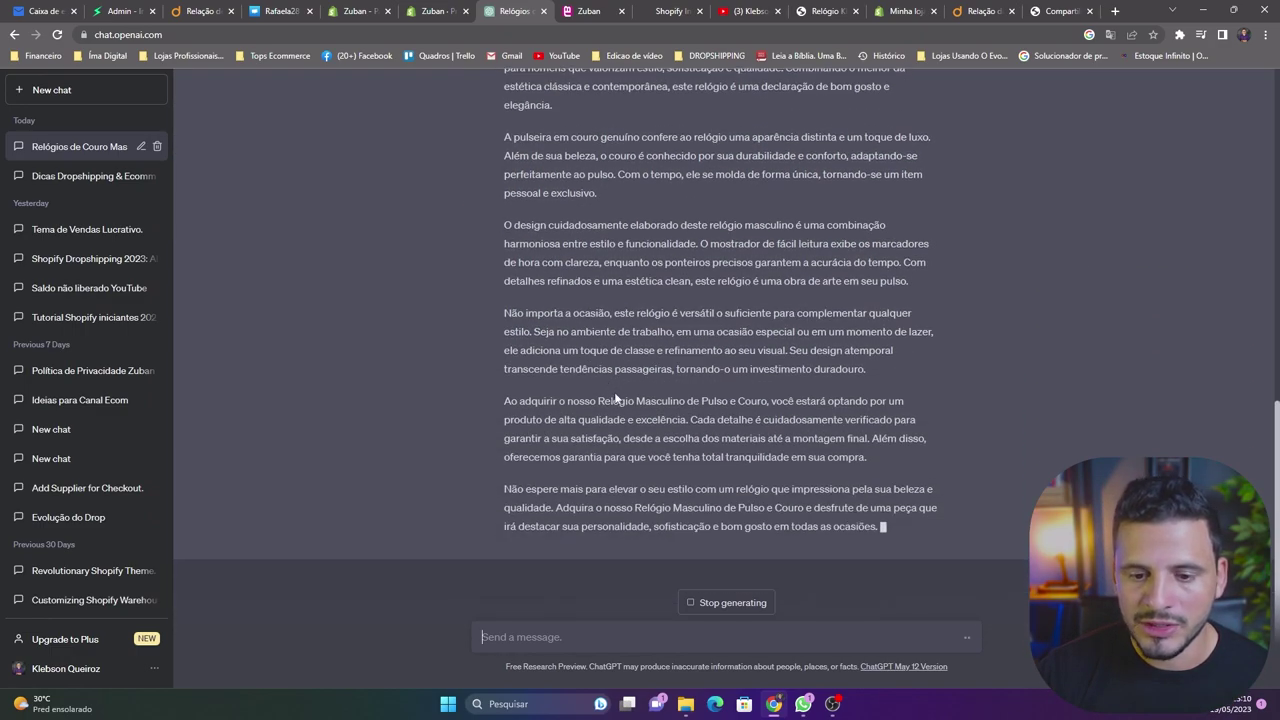
pyautogui.scroll(5, 652, 441)
pyautogui.moveTo(471, 257); pyautogui.dragTo(880, 605)
pyautogui.hotkey('ctrl', 'c')
pyautogui.hotkey('ctrl', 'shift', 'Tab')
pyautogui.hotkey('ctrl', 'v')
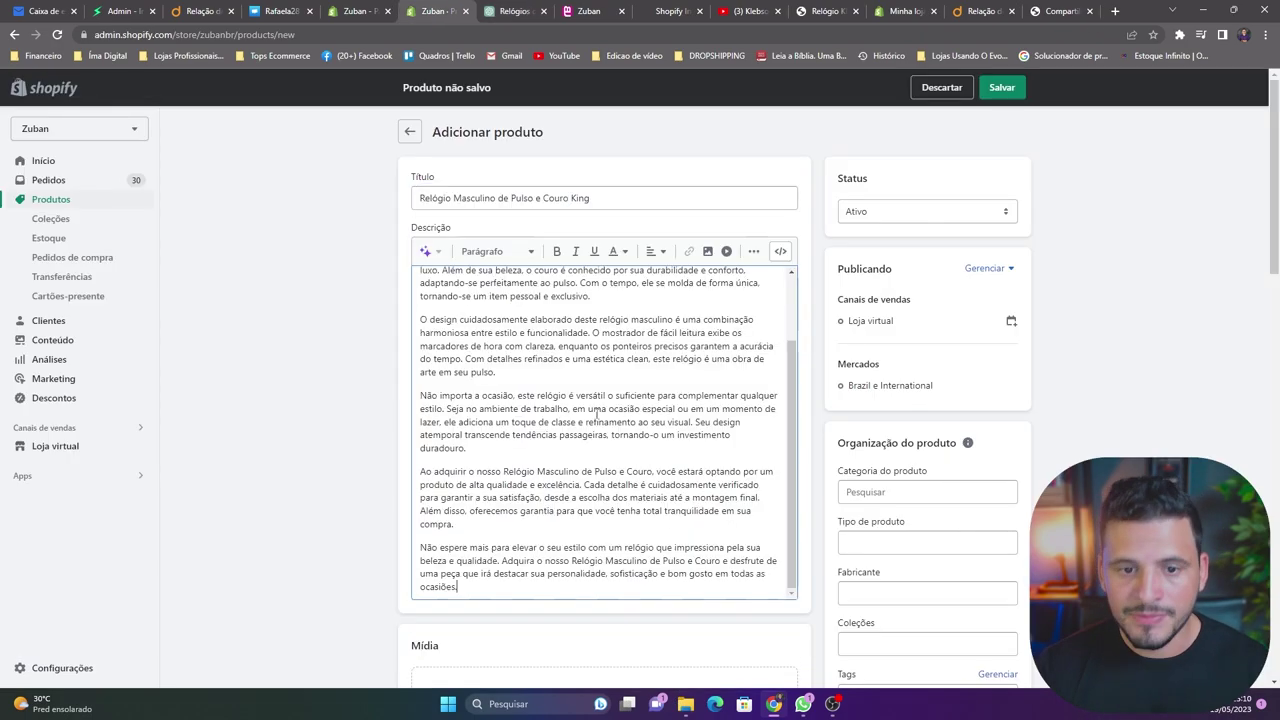
pyautogui.scroll(5, 605, 425)
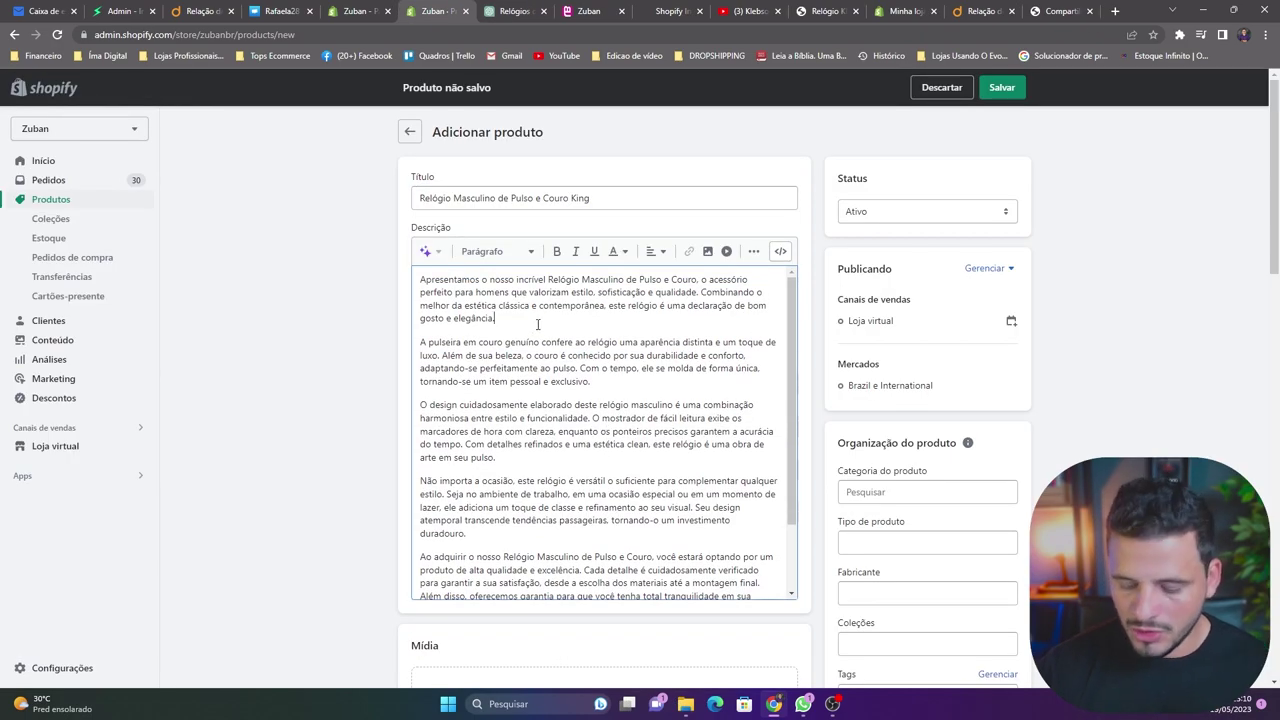
# Upload a picture of the black leather-strap watch and insert it after the description's first paragraph
pyautogui.click(707, 251)
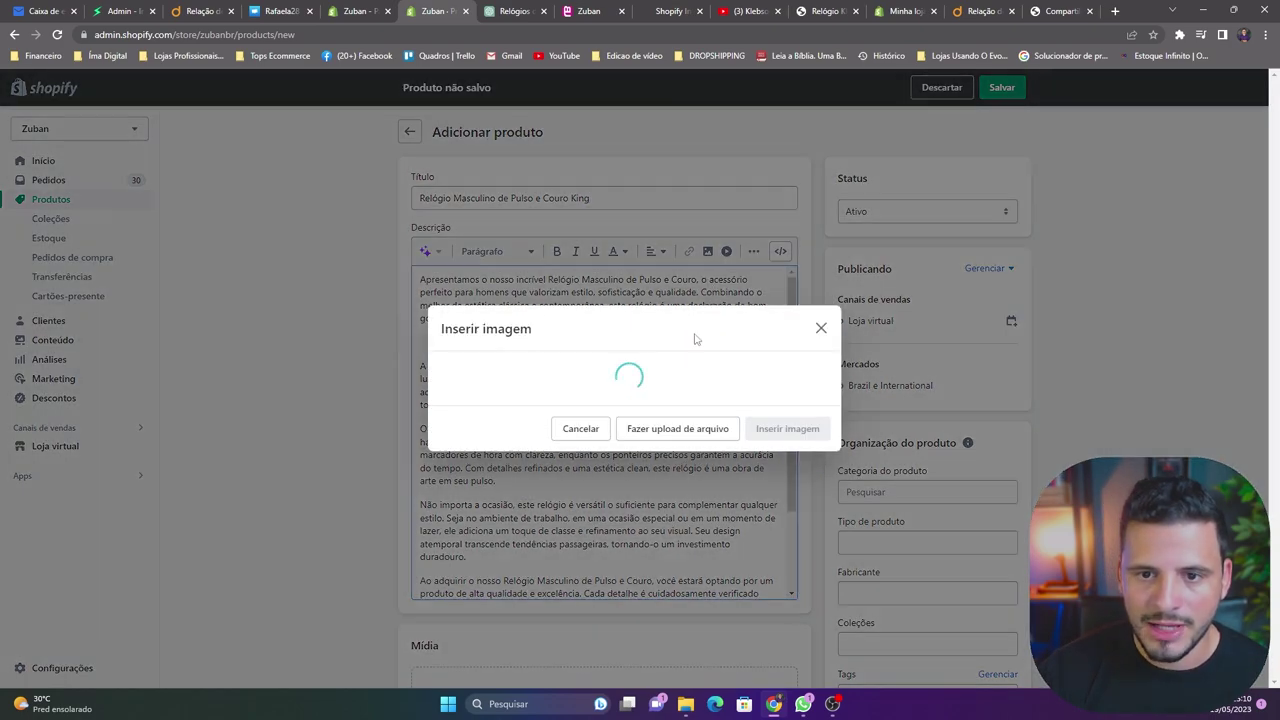
pyautogui.click(590, 219)
pyautogui.click(505, 220)
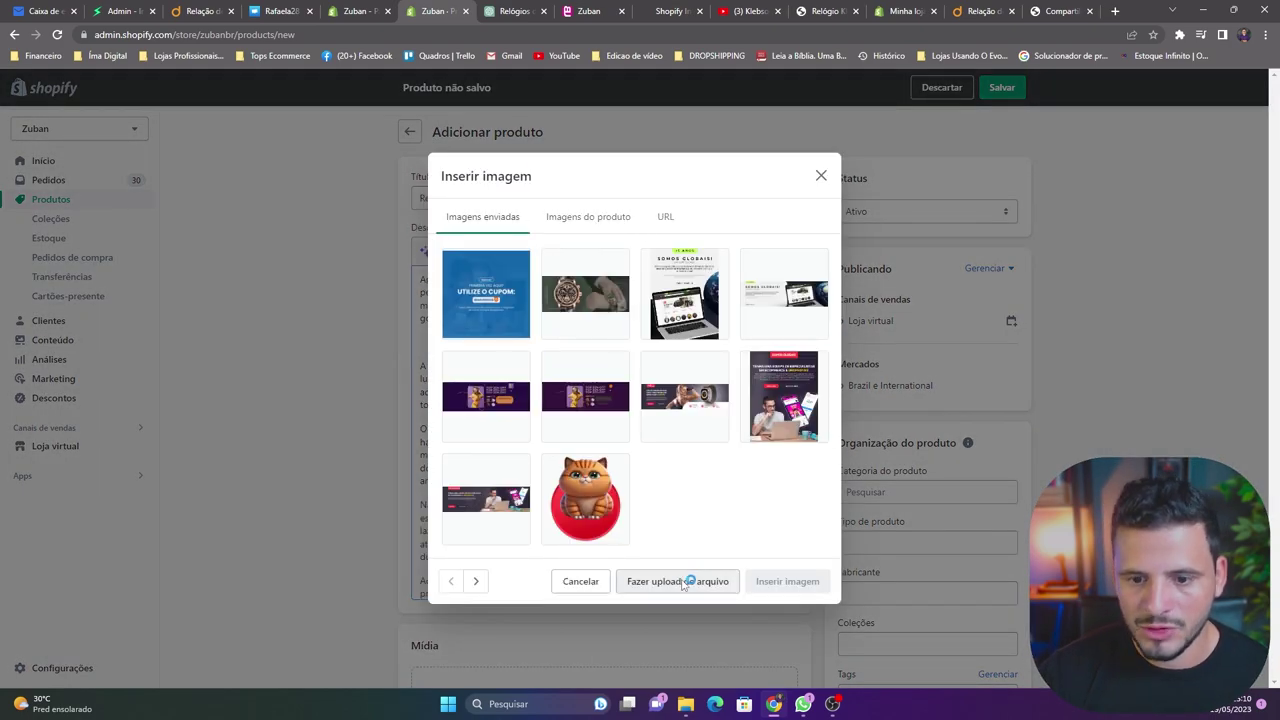
pyautogui.click(675, 580)
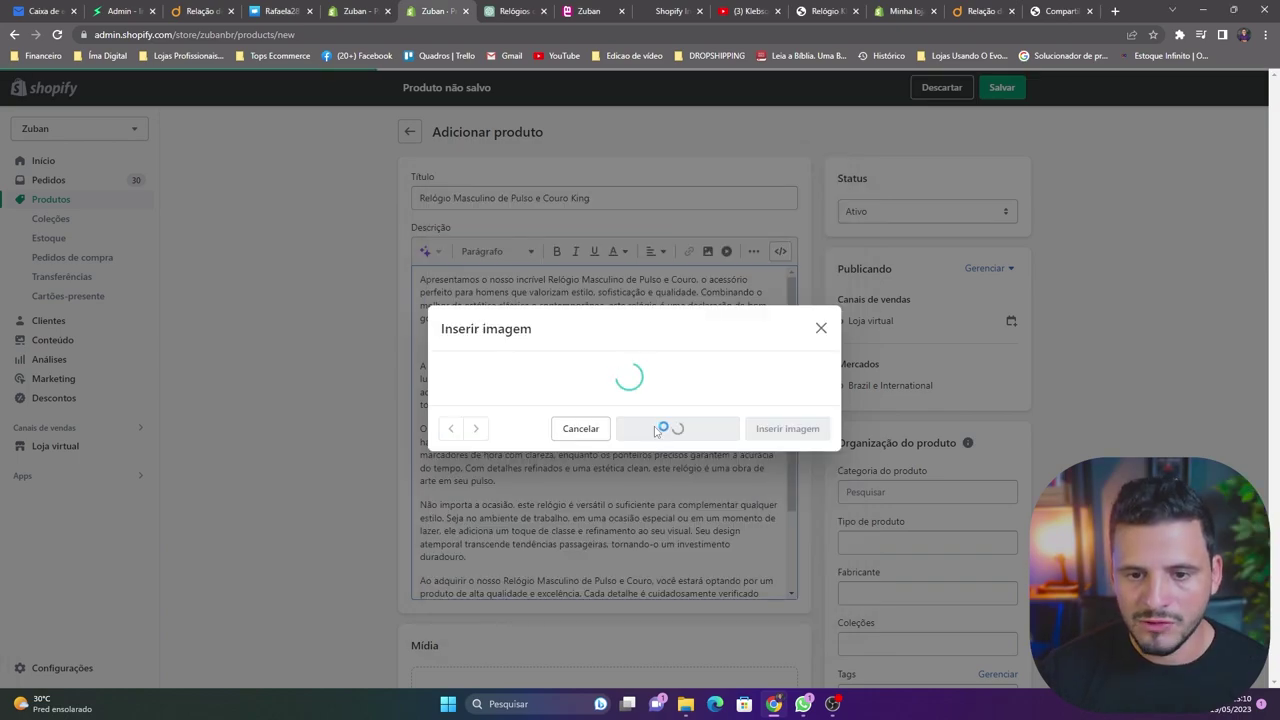
pyautogui.click(488, 296)
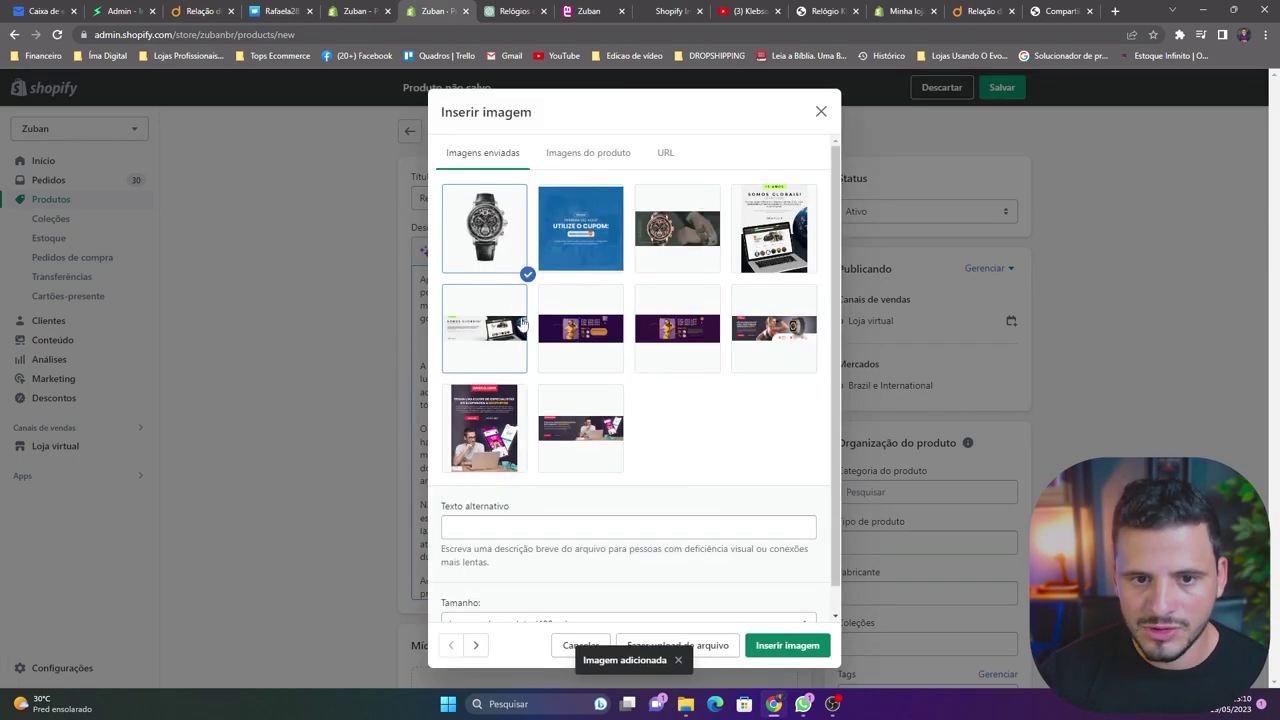
pyautogui.click(786, 643)
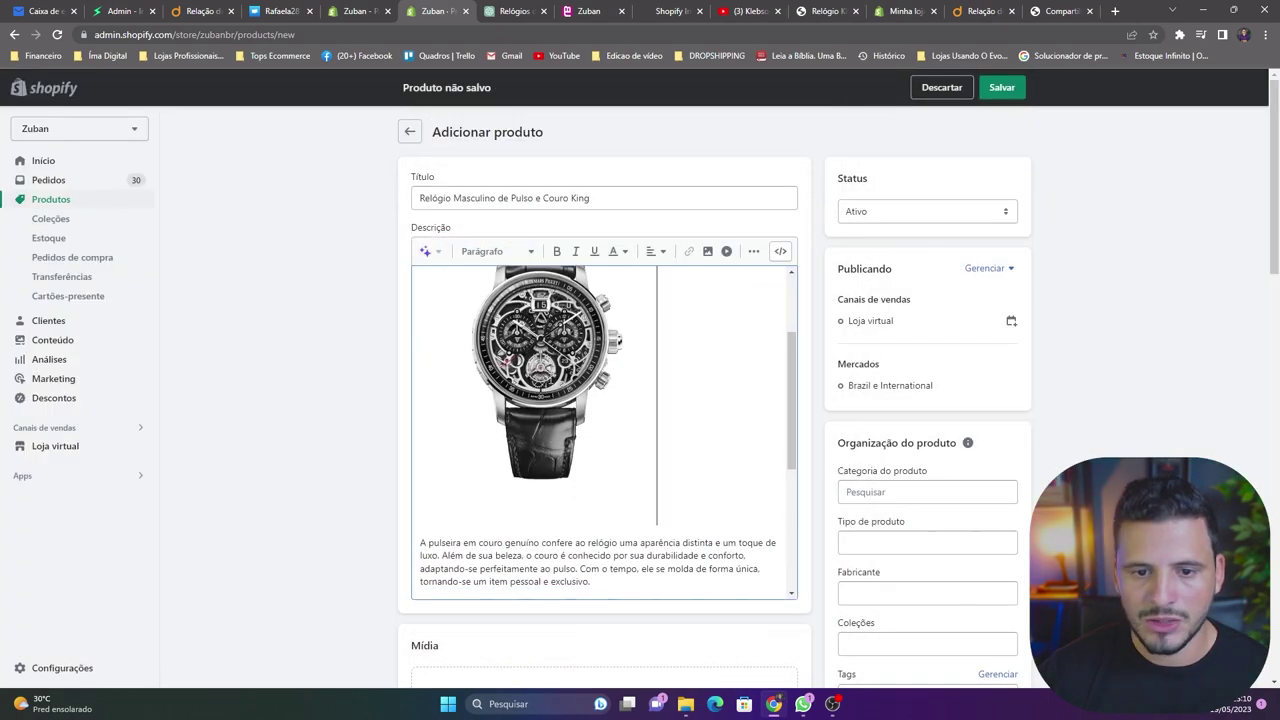
# Center the watch image in the description and check how it sits among the paragraphs
pyautogui.click(610, 432)
pyautogui.scroll(2, 575, 408)
pyautogui.click(655, 251)
pyautogui.click(657, 286)
pyautogui.scroll(-5, 660, 300)
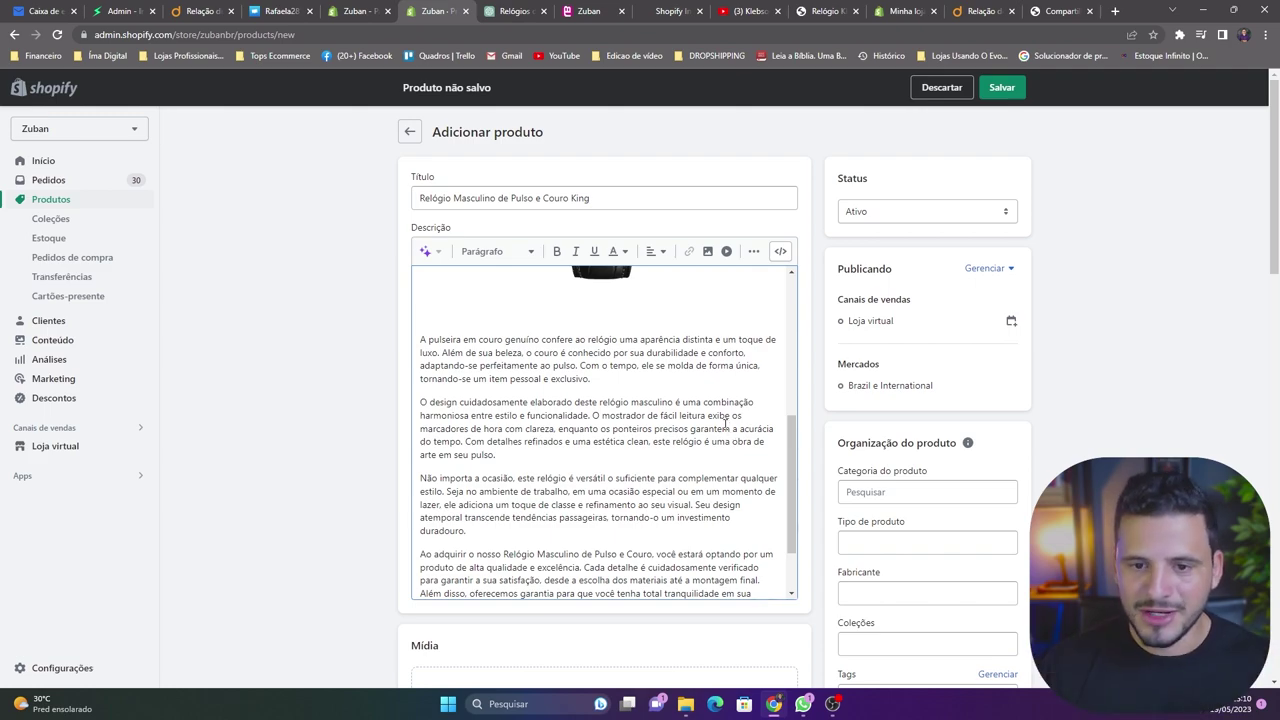
pyautogui.scroll(5, 696, 461)
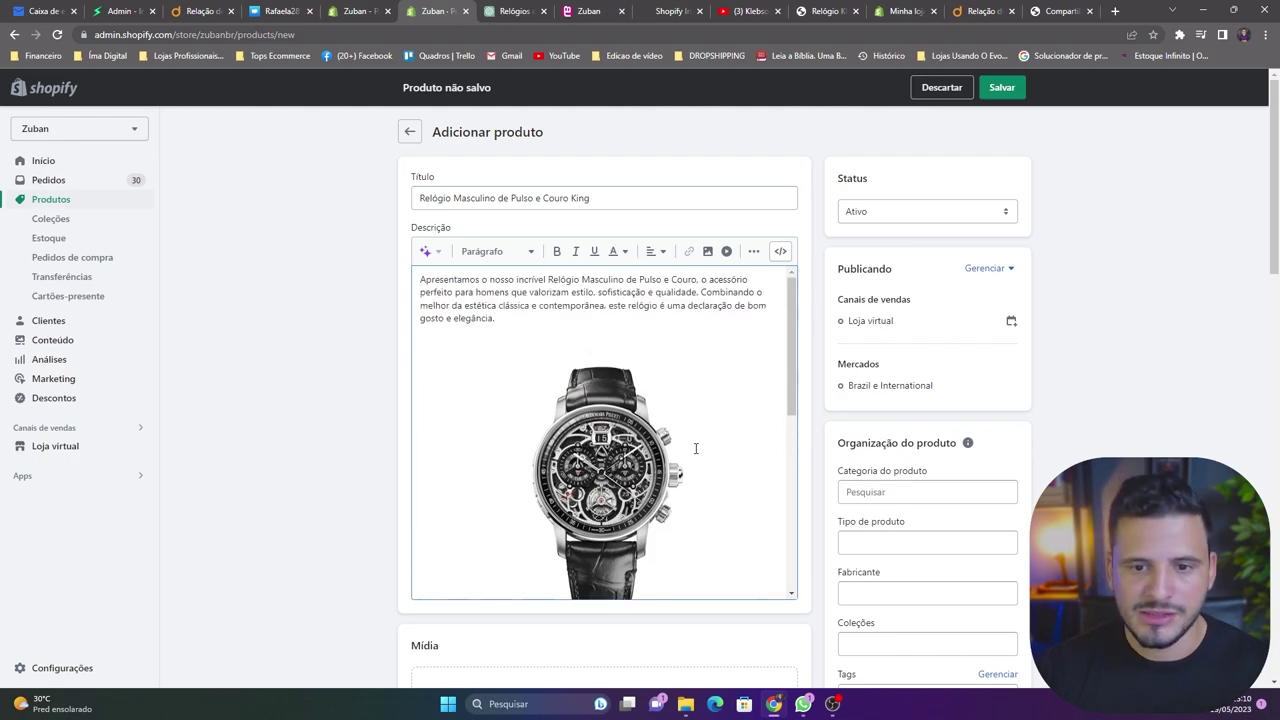
pyautogui.scroll(-4, 694, 448)
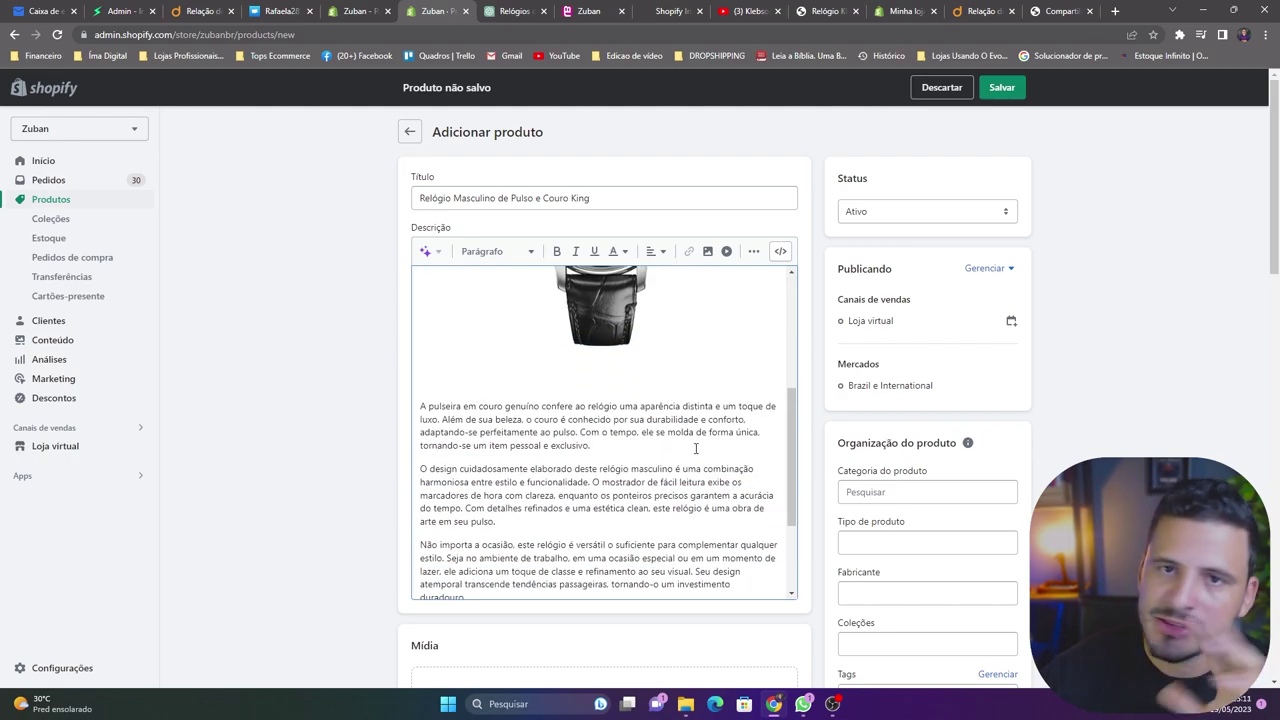
# Upload two files to the product media: the watch on white and a man wearing a watch
pyautogui.scroll(-4, 696, 448)
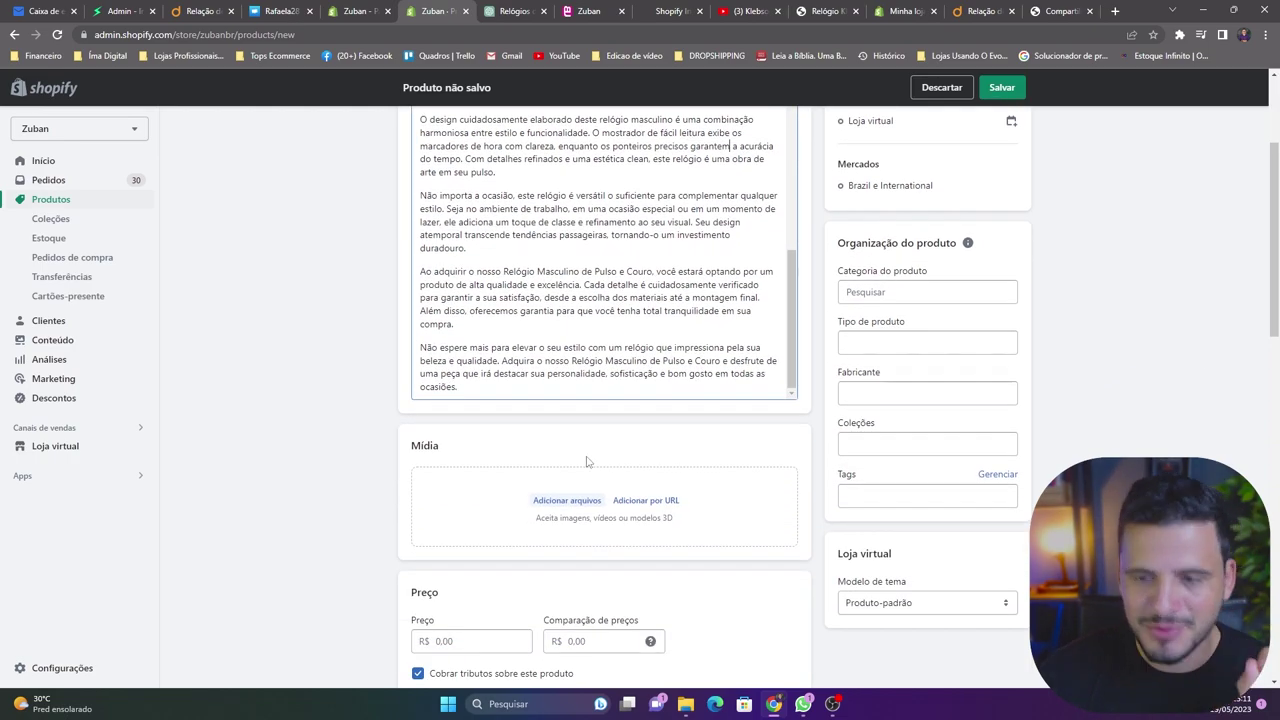
pyautogui.scroll(2, 586, 460)
pyautogui.scroll(-3, 768, 447)
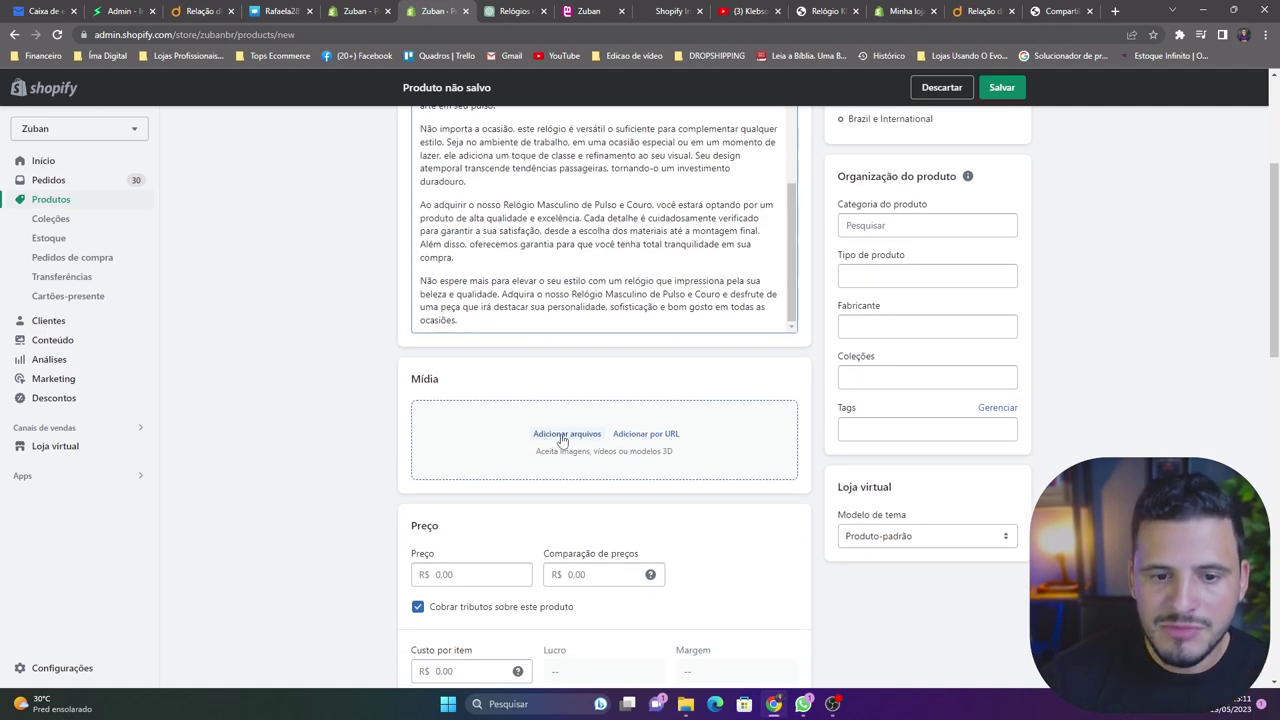
pyautogui.click(565, 434)
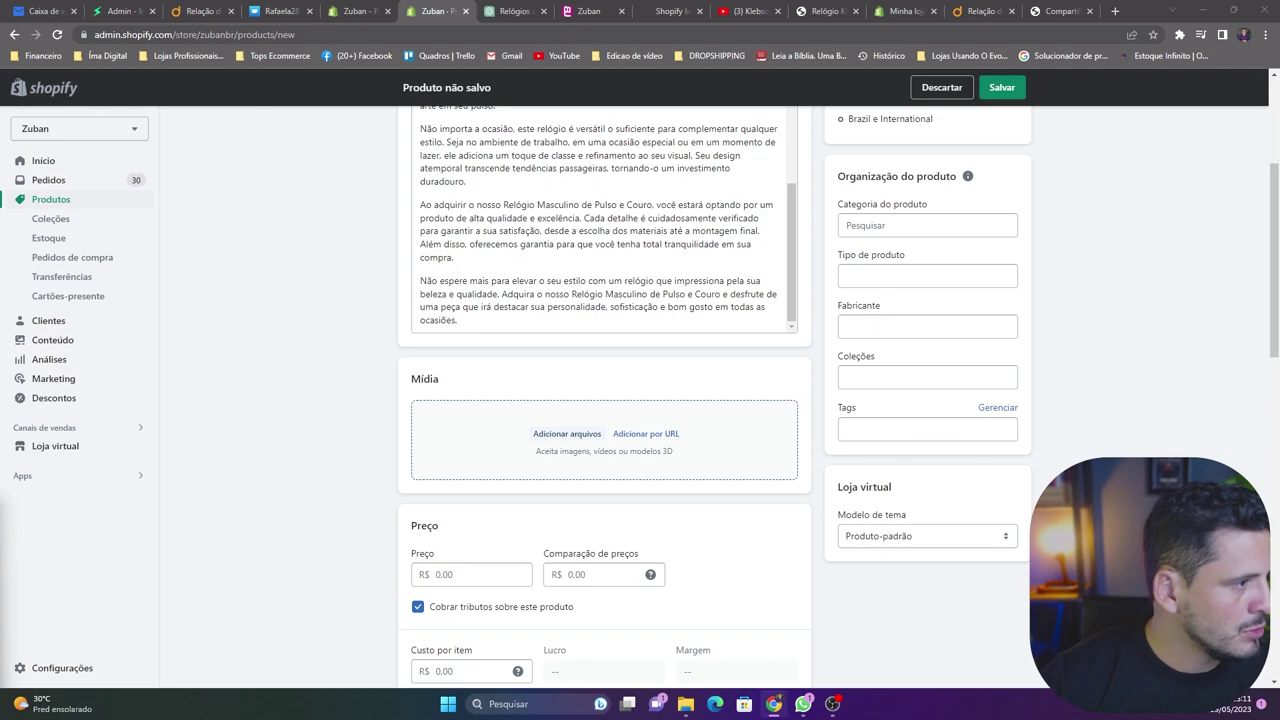
pyautogui.press('Return')
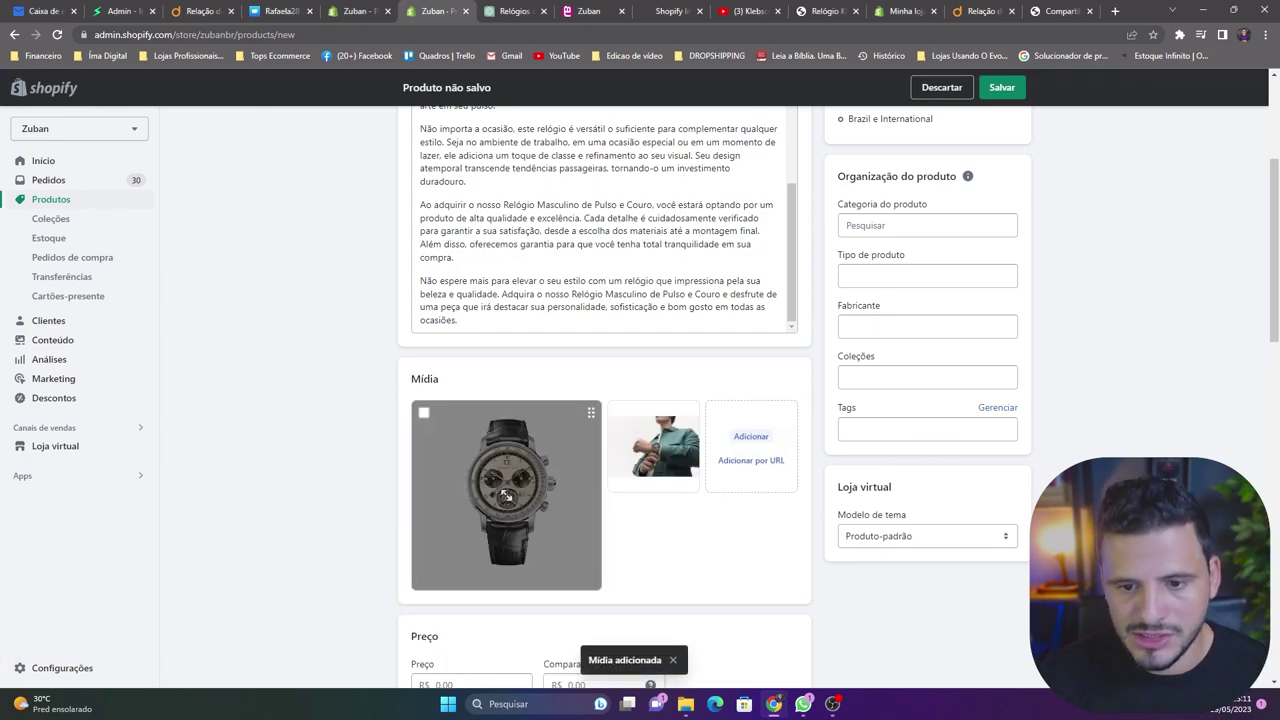
# Set the product's price to R$ 397,97 and its comparison price to R$ 497,97
pyautogui.scroll(-2, 505, 400)
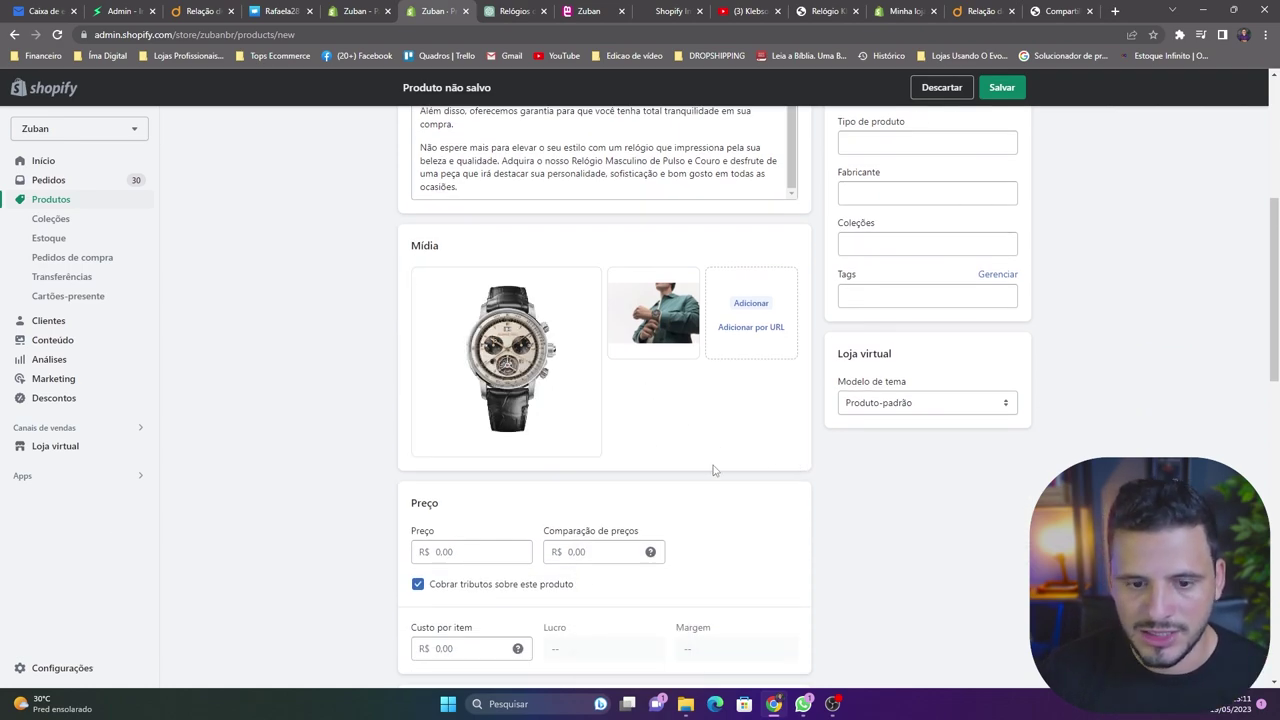
pyautogui.scroll(-2, 711, 471)
pyautogui.click(472, 418)
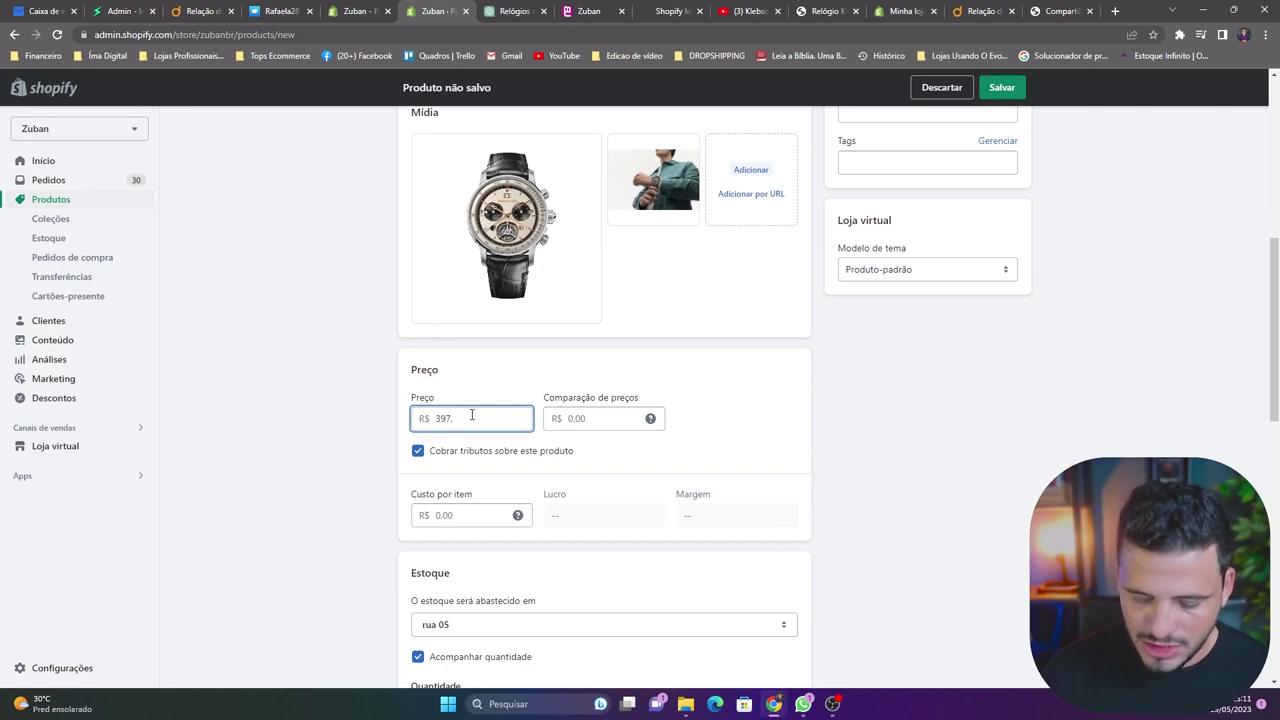
pyautogui.click(597, 419)
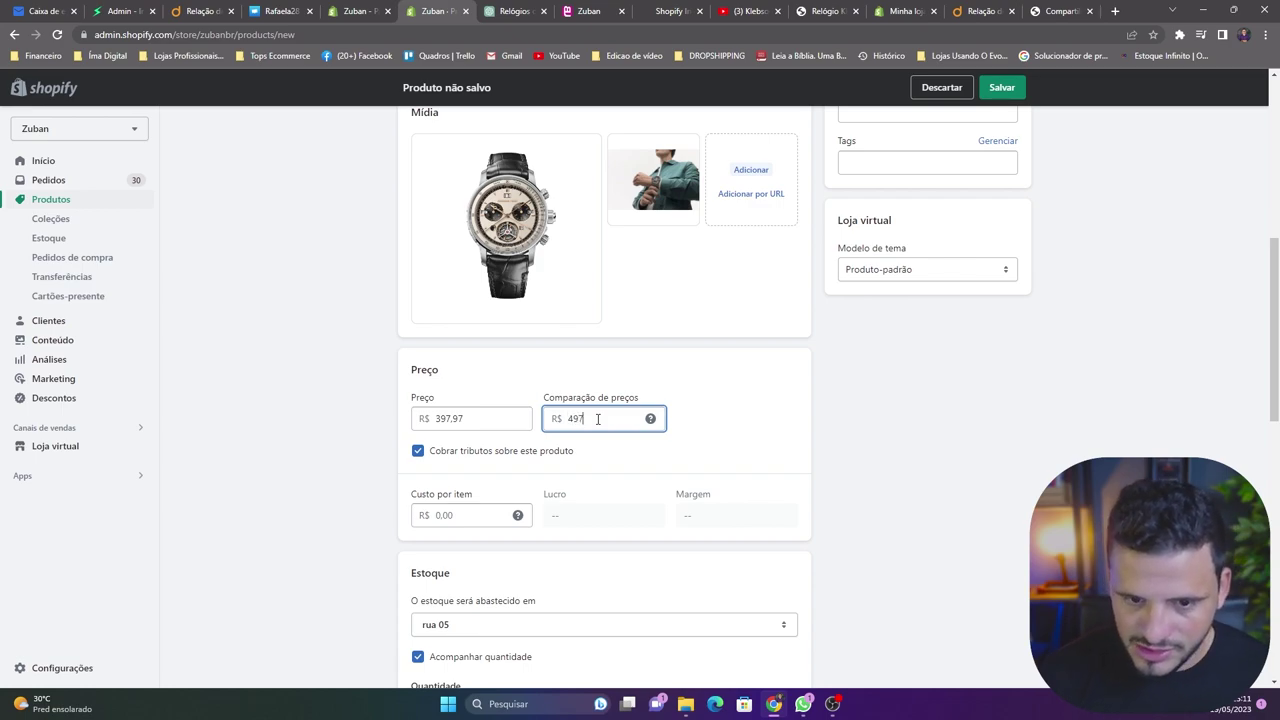
pyautogui.write('97')
# Turn off charging taxes on this product and open the cost per item for entry
pyautogui.scroll(-1, 597, 418)
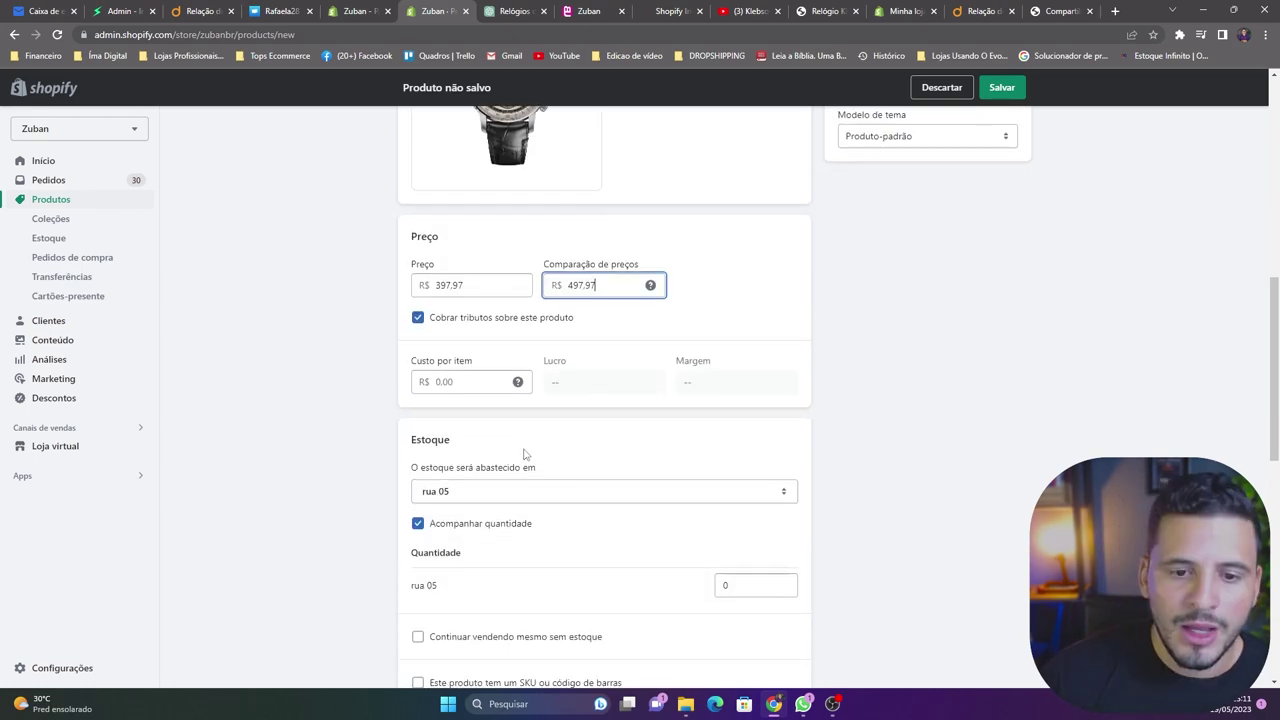
pyautogui.click(418, 318)
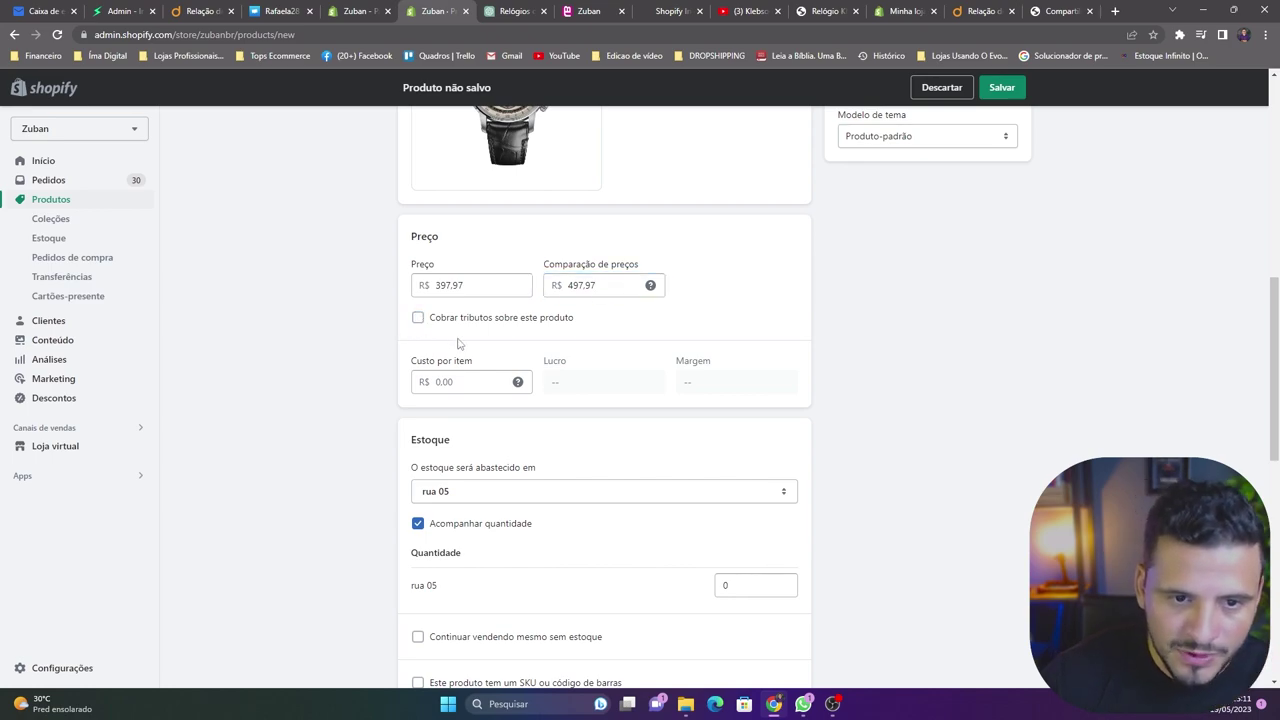
pyautogui.scroll(1, 457, 343)
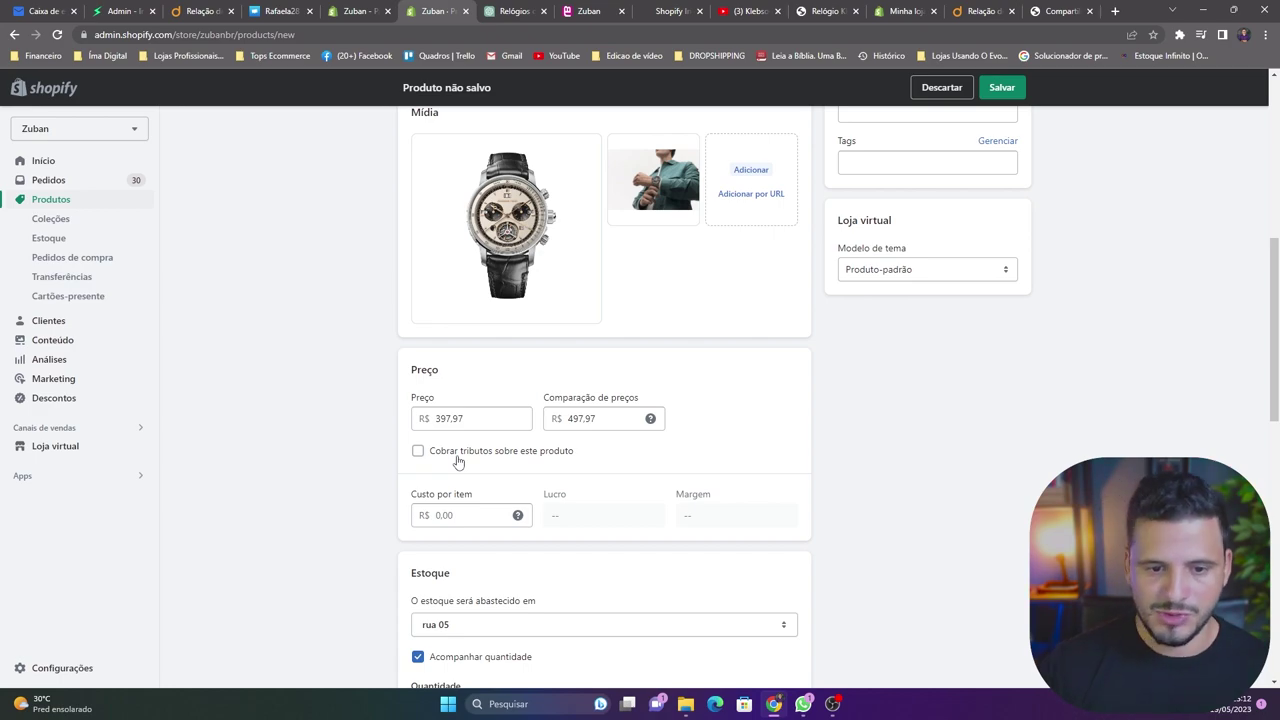
pyautogui.scroll(-1, 445, 545)
pyautogui.click(464, 381)
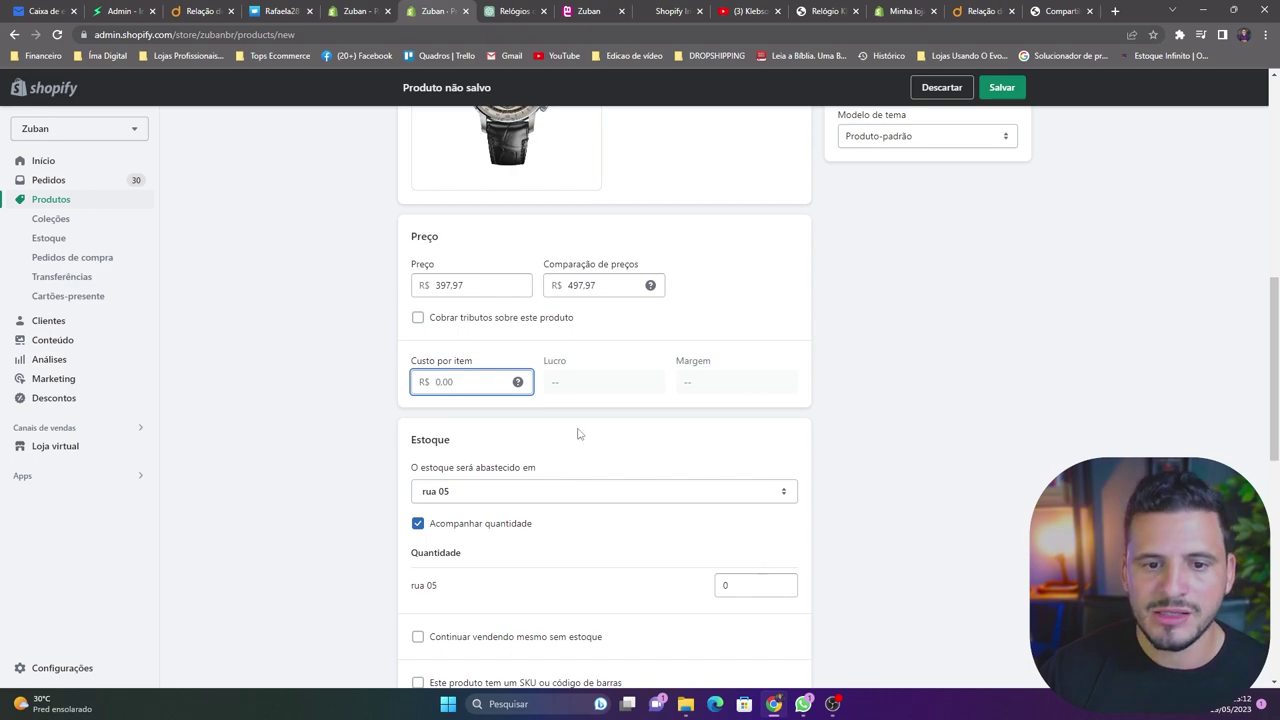
# Set the stock quantity at the rua 05 location to 34
pyautogui.scroll(1, 577, 440)
pyautogui.scroll(-1, 567, 548)
pyautogui.scroll(-2, 462, 440)
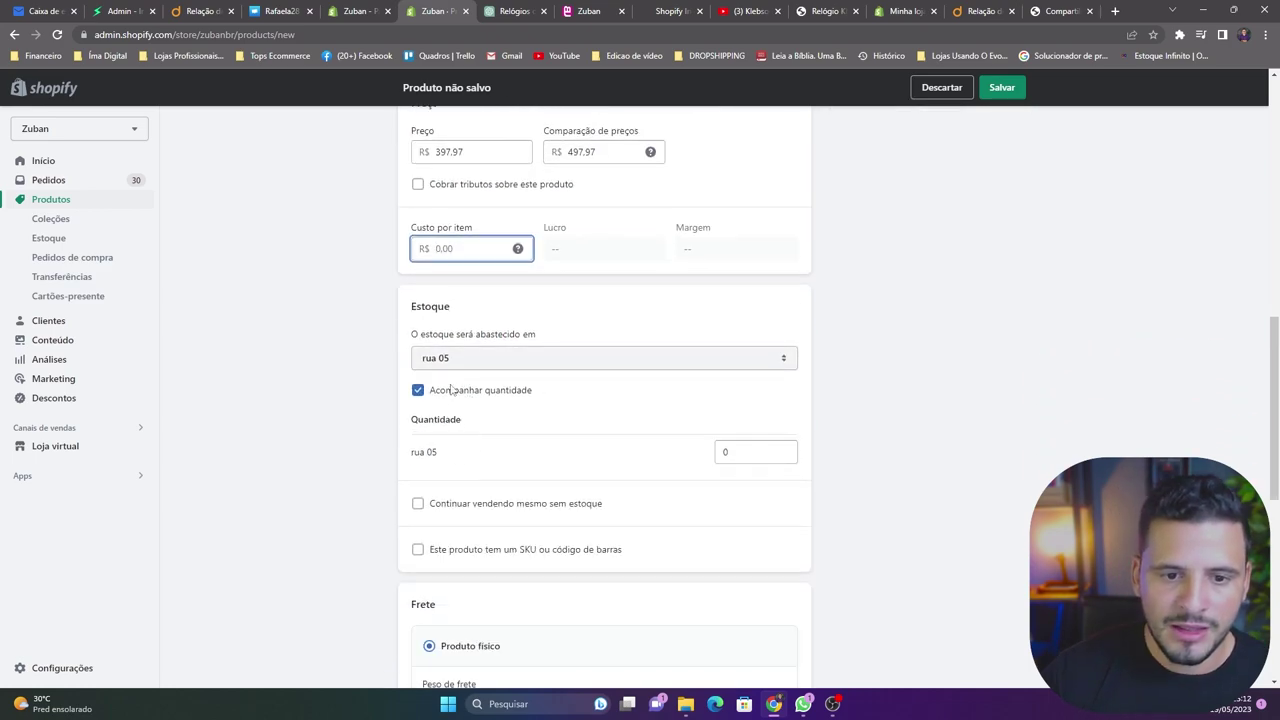
pyautogui.doubleClick(746, 454)
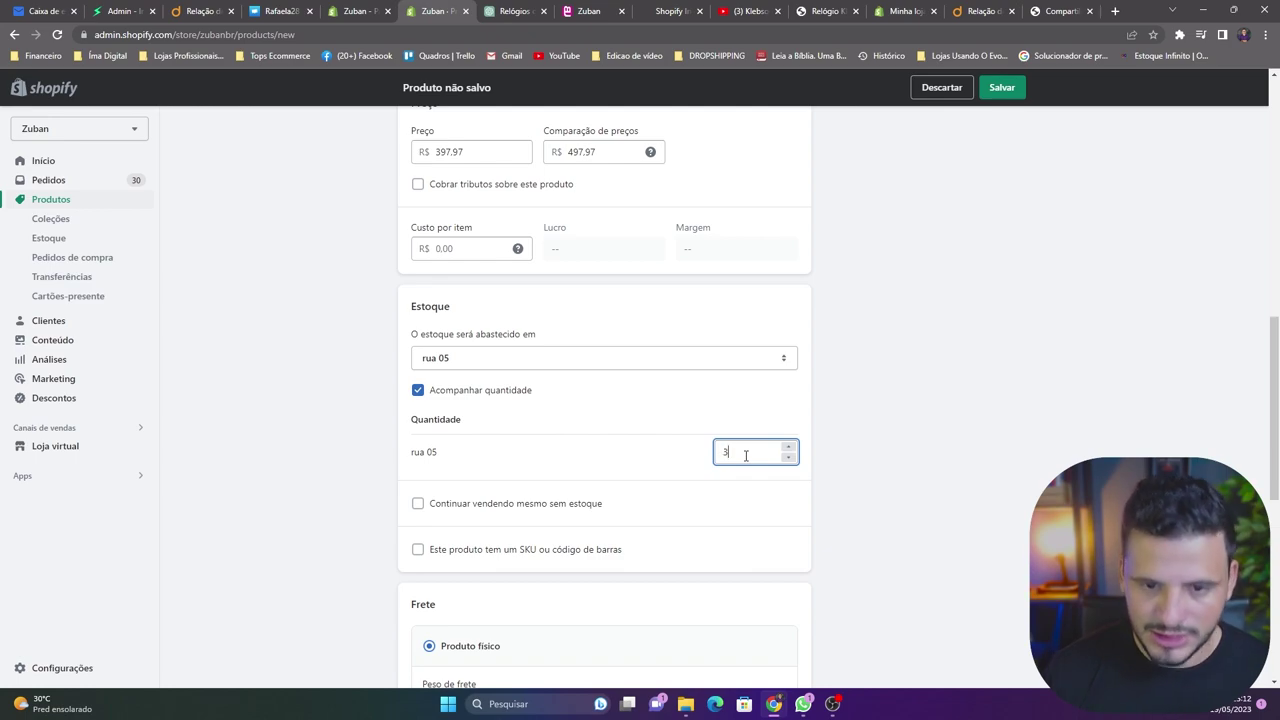
pyautogui.click(879, 405)
pyautogui.scroll(-2, 880, 407)
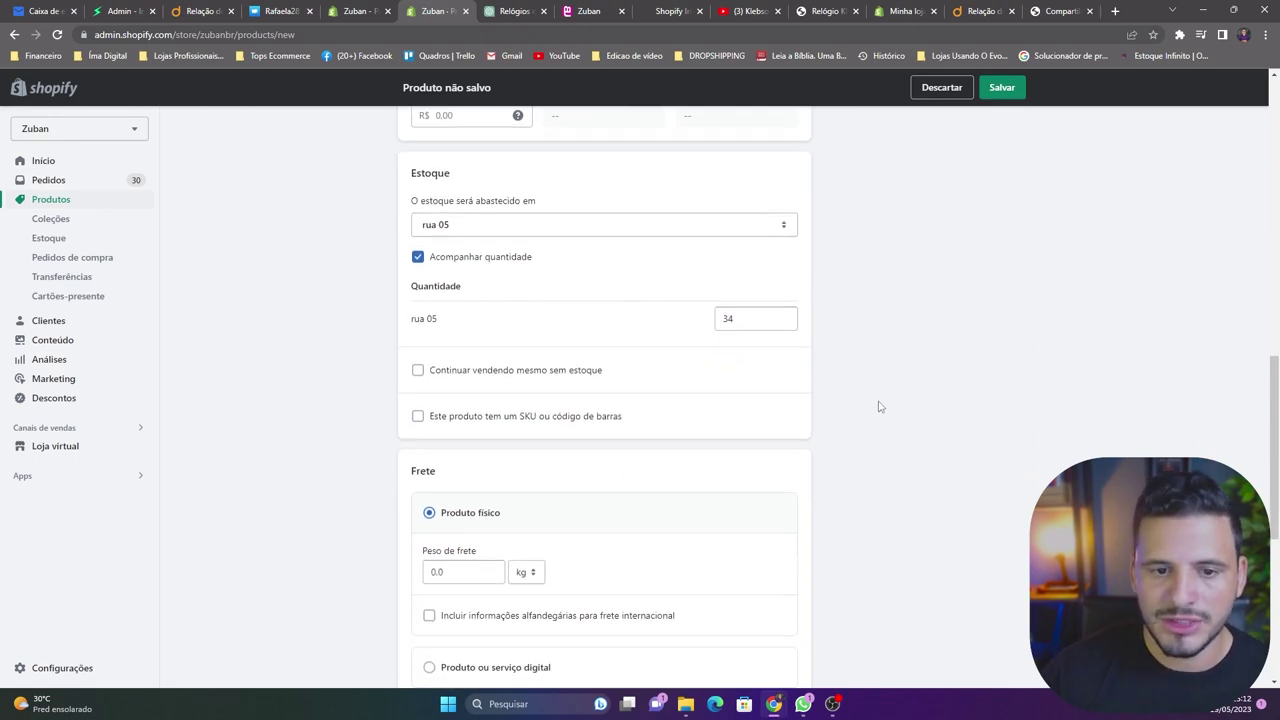
# Mark the product as having a SKU or barcode and set its SKU to R0001
pyautogui.click(418, 417)
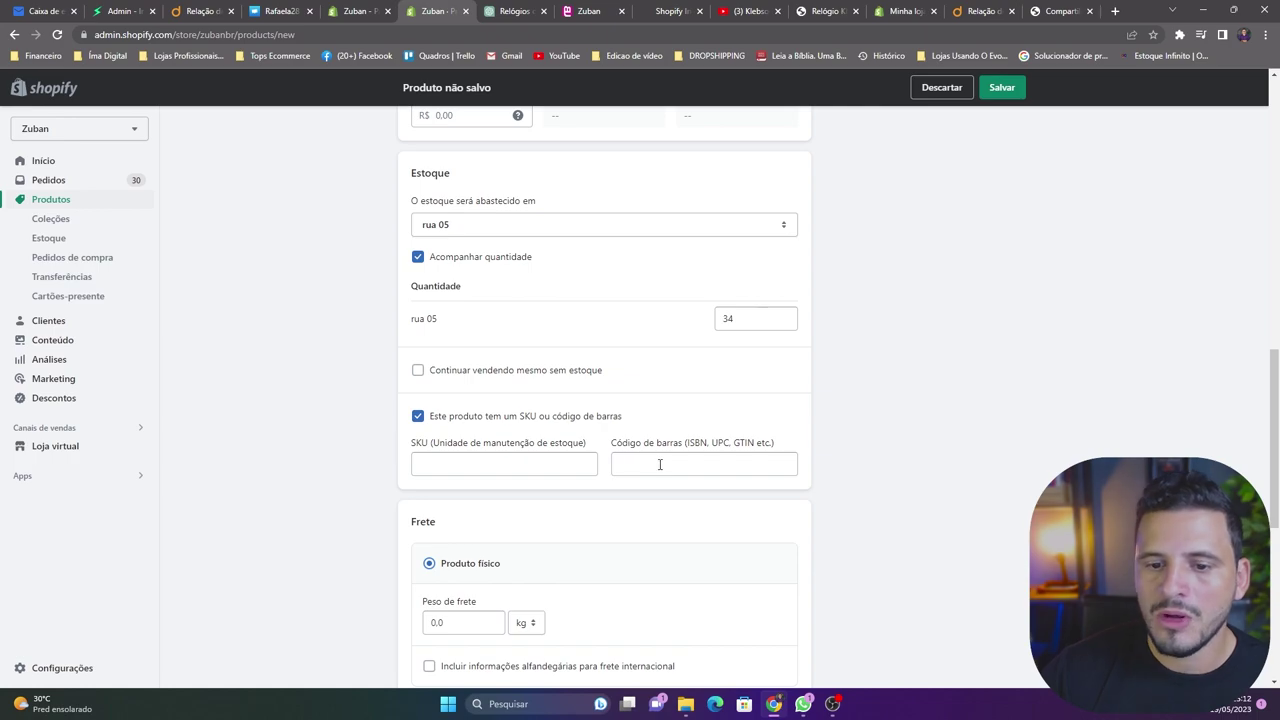
pyautogui.click(418, 416)
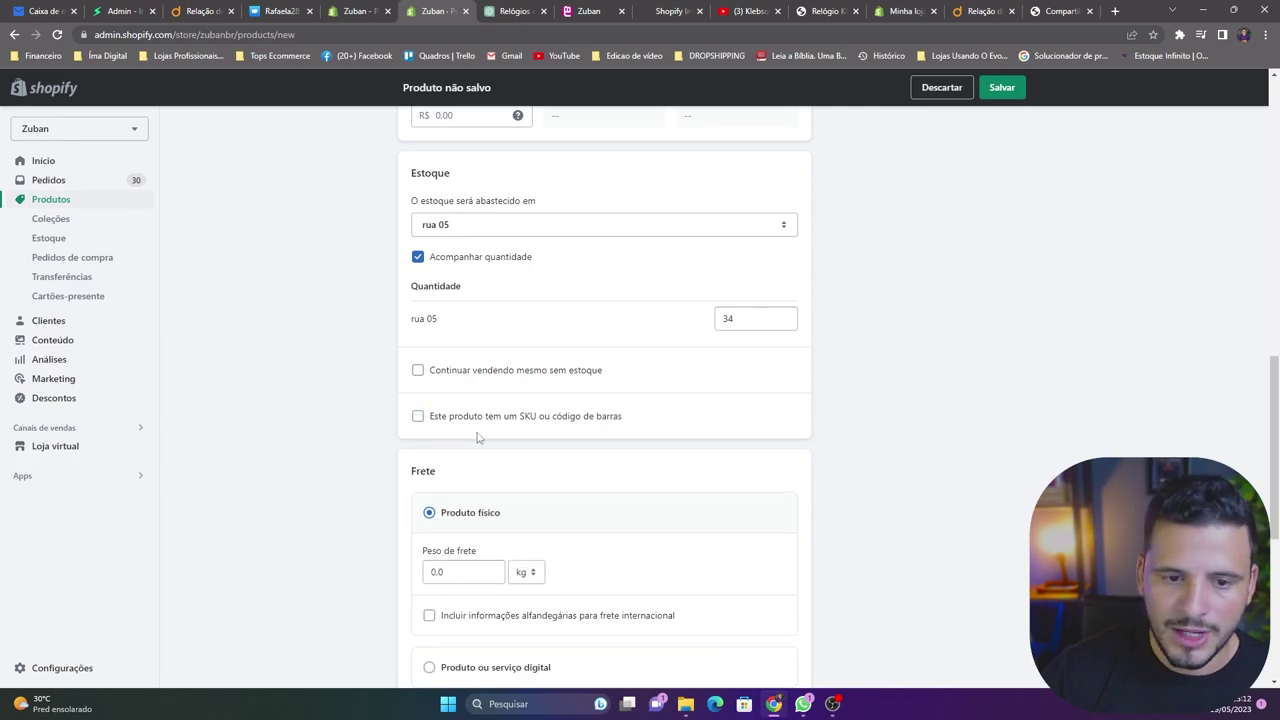
pyautogui.scroll(-2, 437, 432)
pyautogui.click(418, 217)
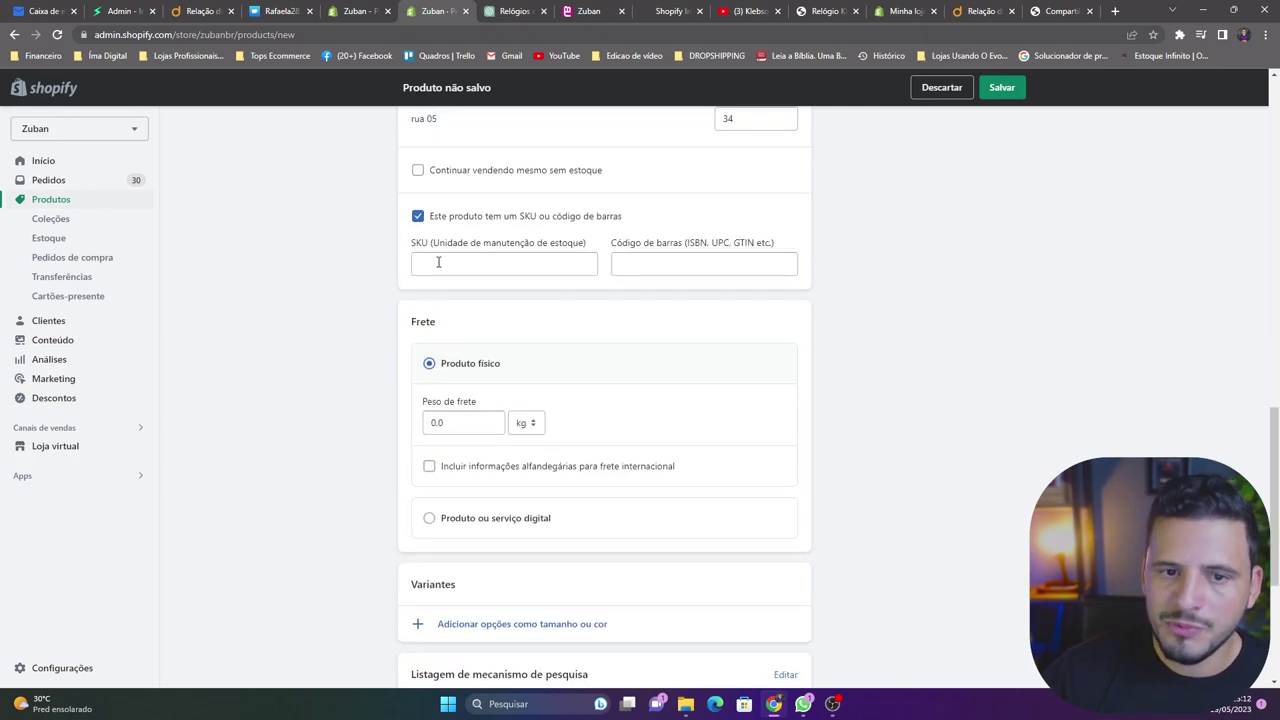
pyautogui.scroll(2, 600, 450)
pyautogui.scroll(10, 614, 543)
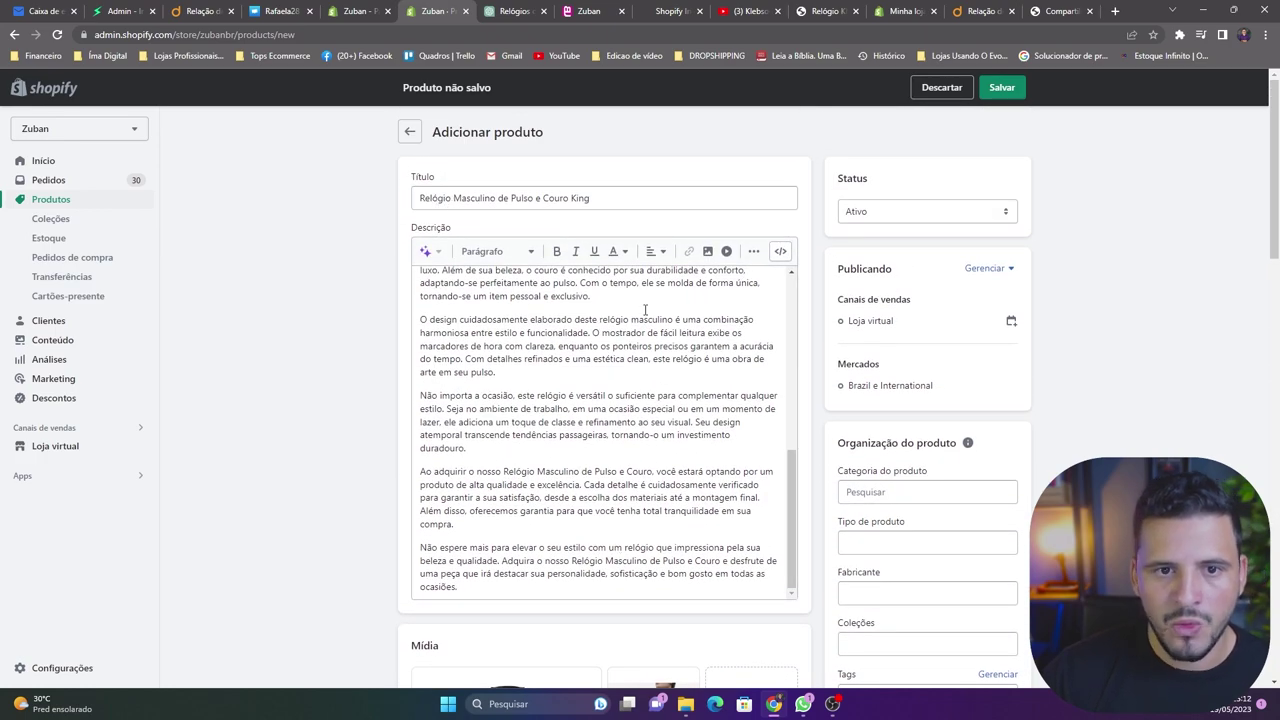
pyautogui.scroll(-10, 624, 303)
pyautogui.click(449, 530)
pyautogui.write('R')
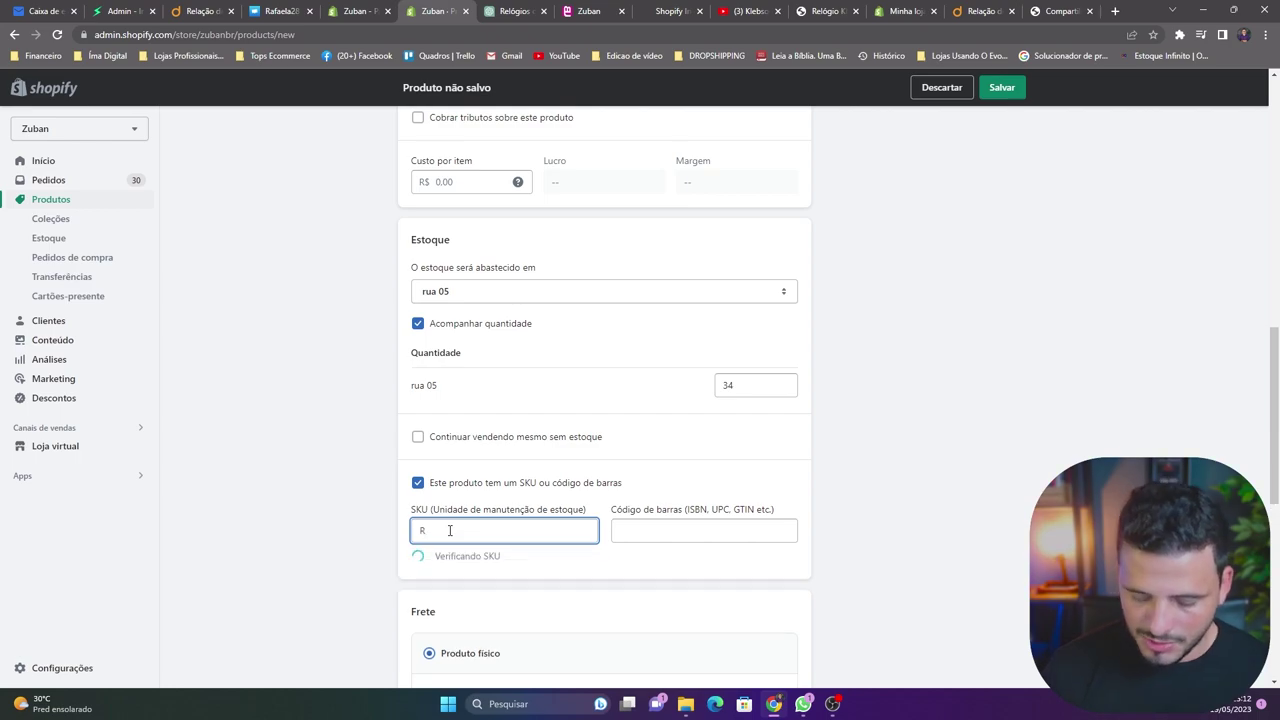
pyautogui.write('0001')
# Add a Cor variant option to the product with the values Preto and Branco
pyautogui.scroll(-2, 905, 563)
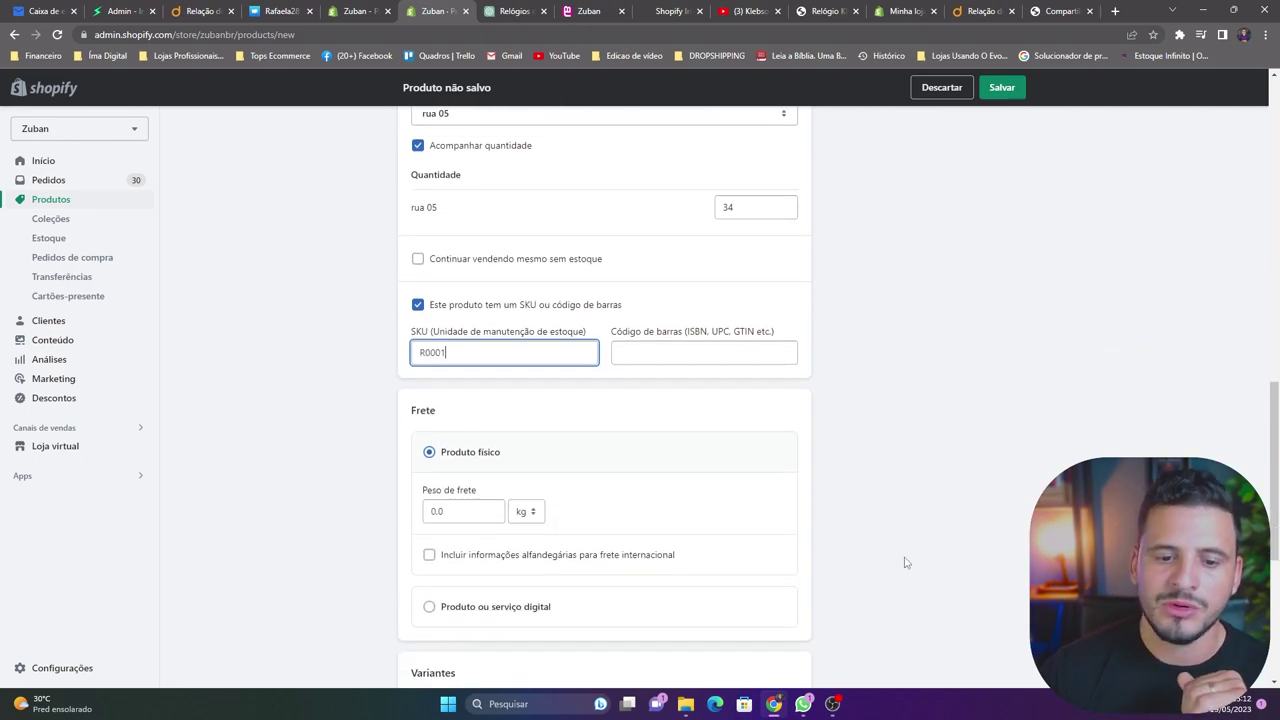
pyautogui.scroll(-2, 905, 563)
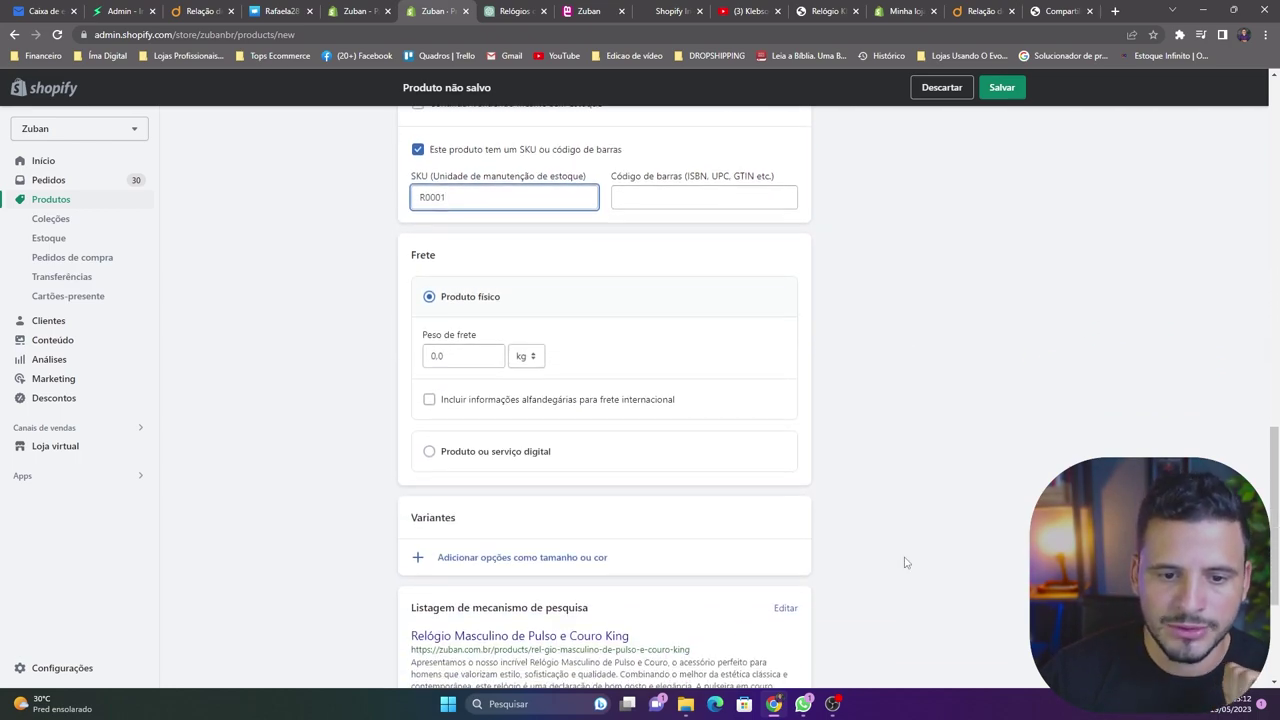
pyautogui.click(469, 354)
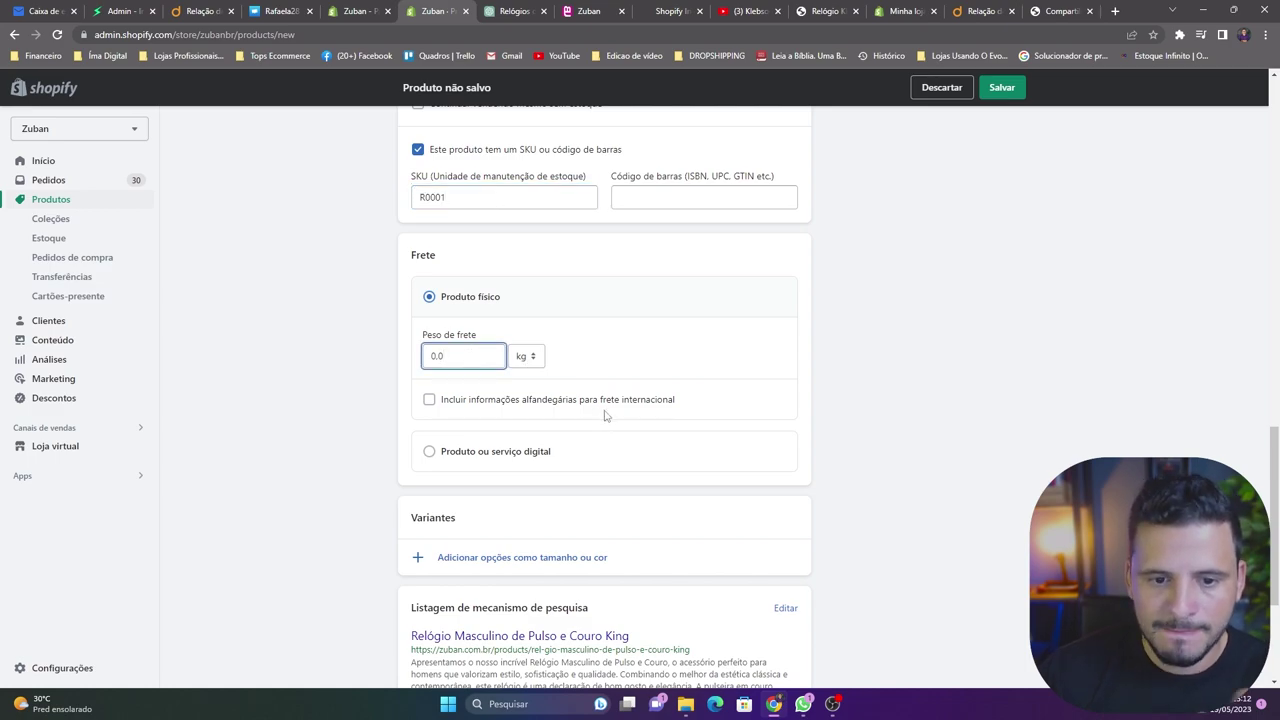
pyautogui.scroll(-2, 600, 414)
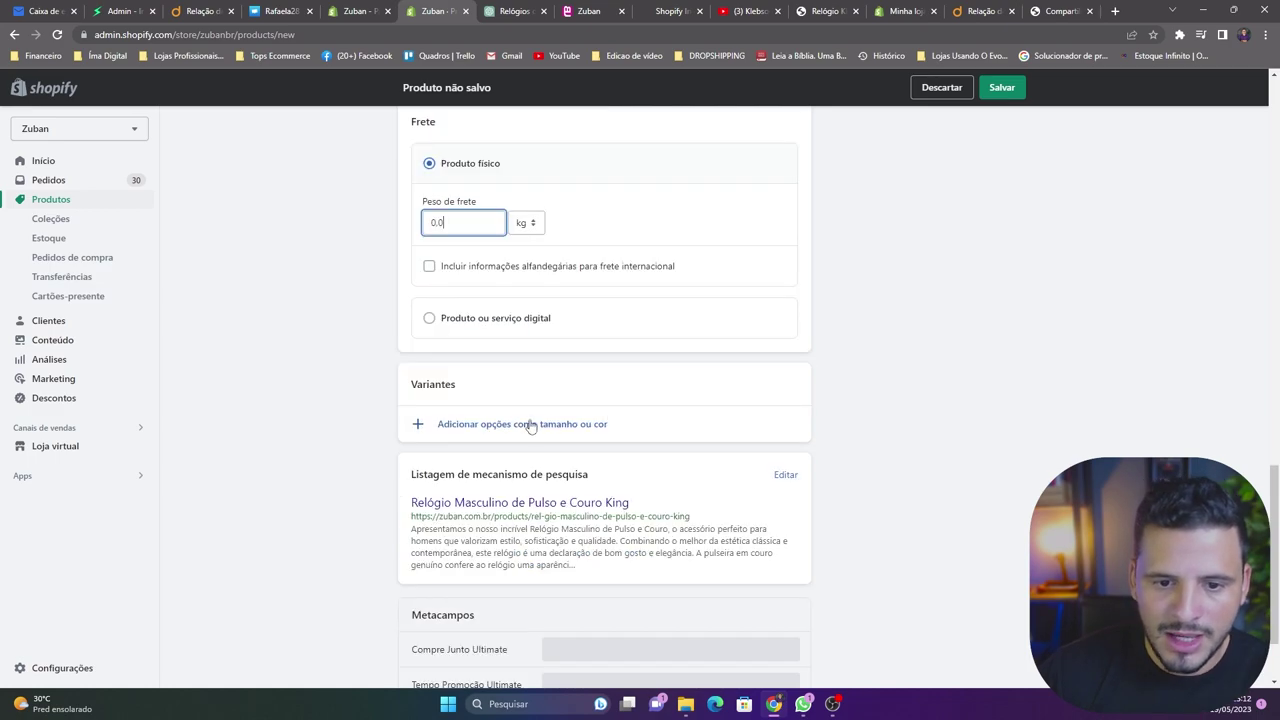
pyautogui.click(470, 424)
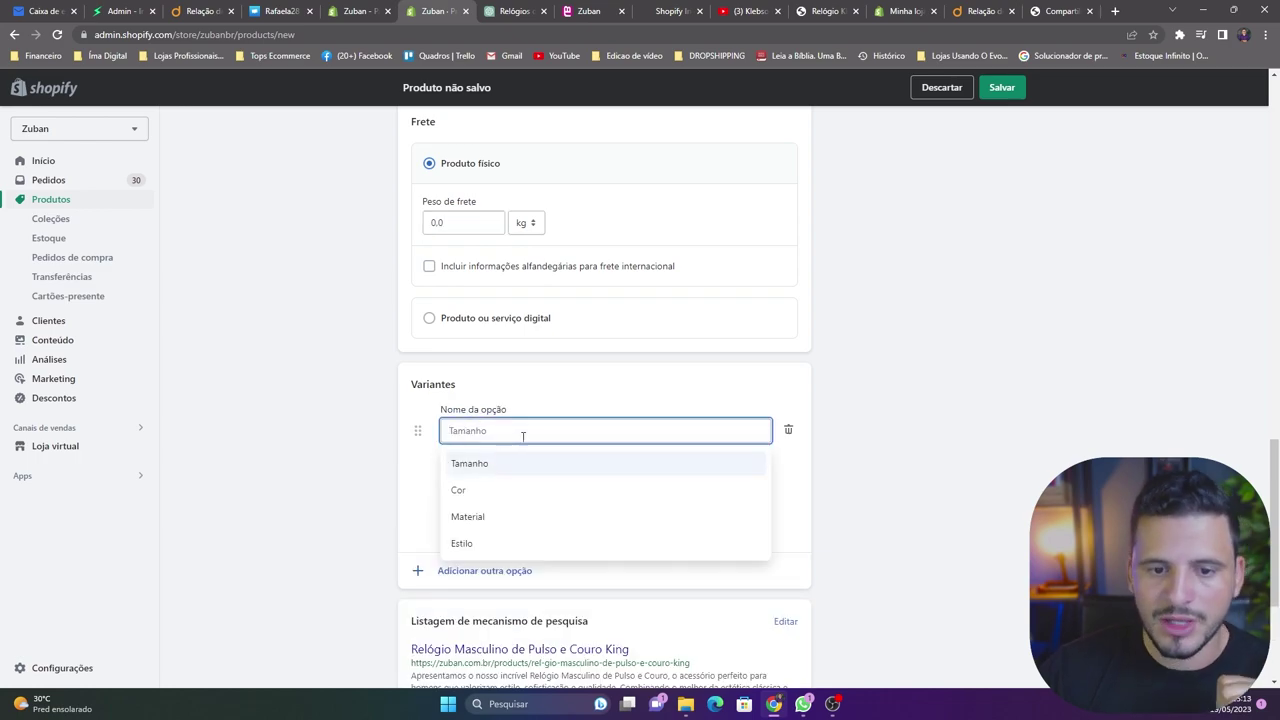
pyautogui.click(500, 489)
pyautogui.click(478, 491)
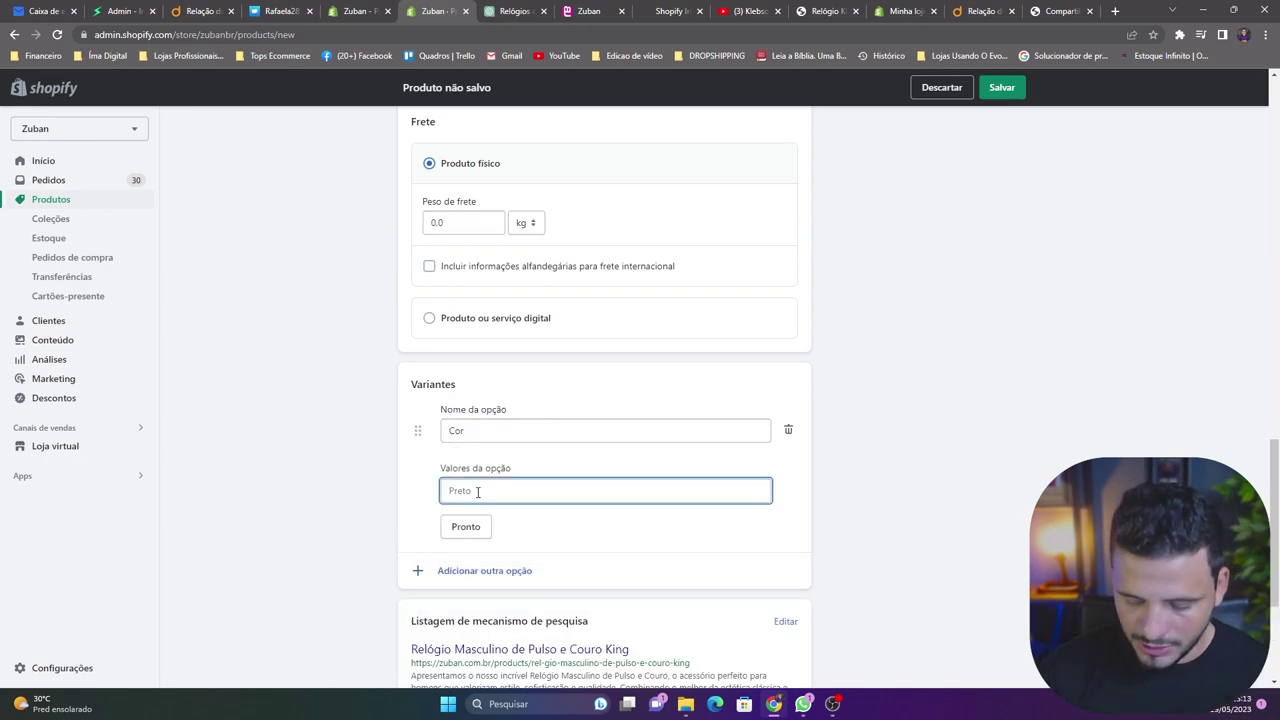
pyautogui.write('Preto')
pyautogui.write('Branco')
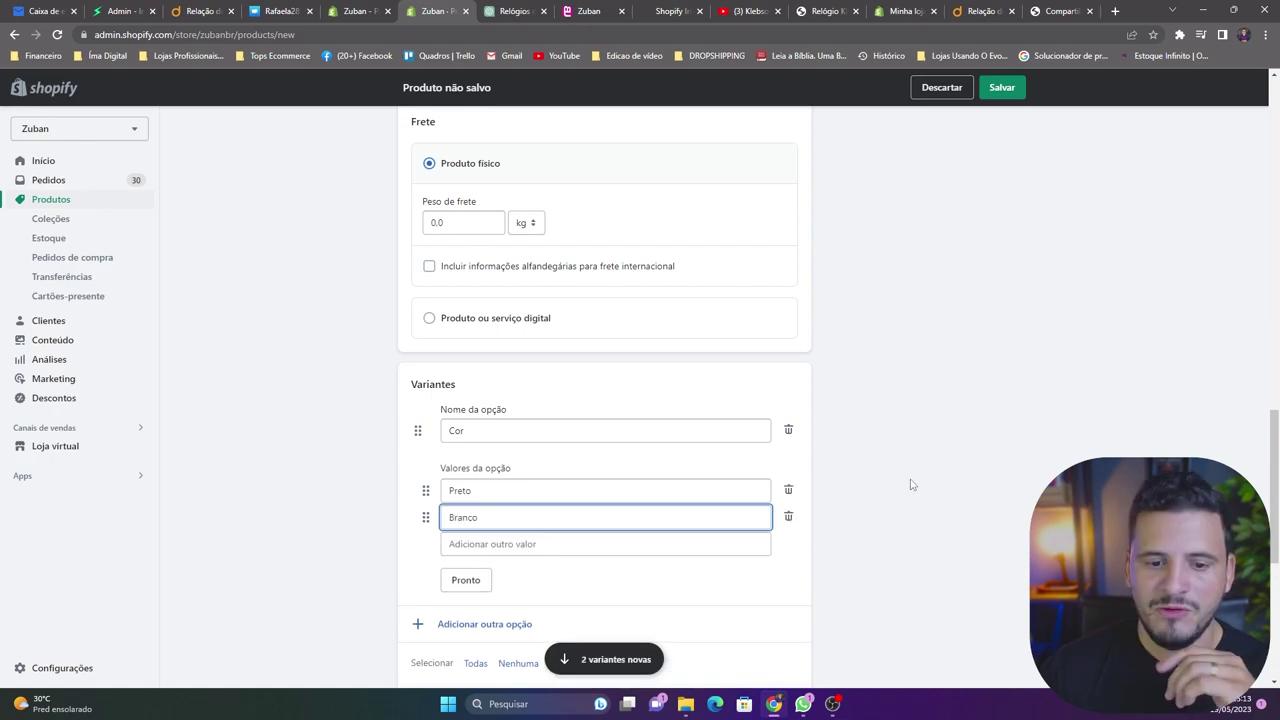
# Set the available quantity to 15 for both the Preto and Branco variants
pyautogui.scroll(-4, 880, 495)
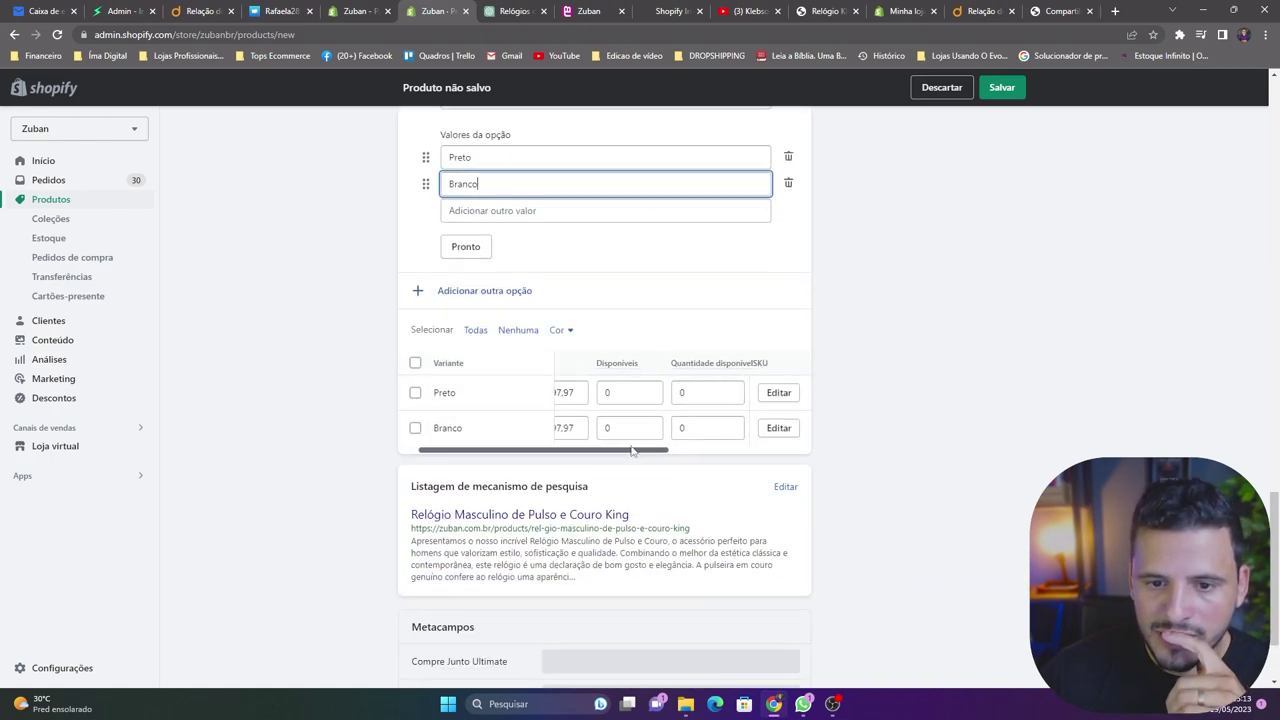
pyautogui.moveTo(613, 452); pyautogui.dragTo(631, 452)
pyautogui.click(608, 392)
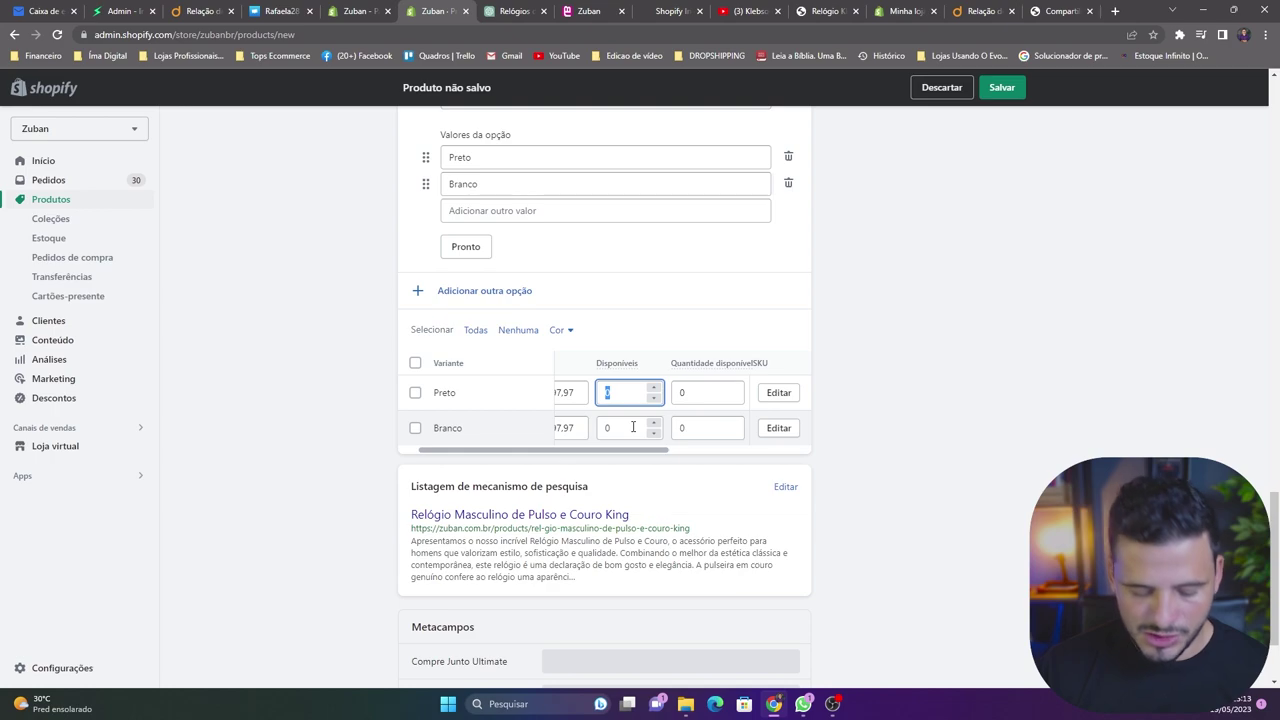
pyautogui.write('15')
pyautogui.click(633, 427)
pyautogui.write('15')
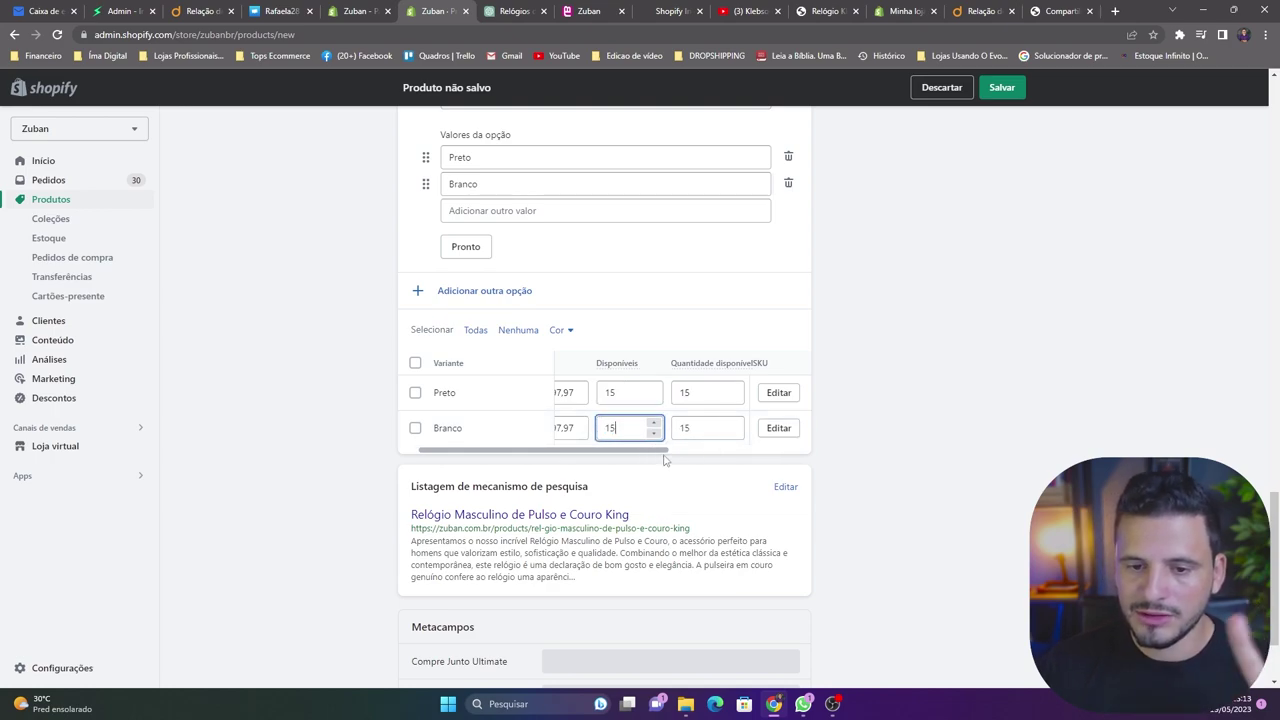
pyautogui.moveTo(658, 456); pyautogui.dragTo(798, 456)
pyautogui.scroll(-1, 818, 450)
# Save the new watch product
pyautogui.scroll(10, 818, 450)
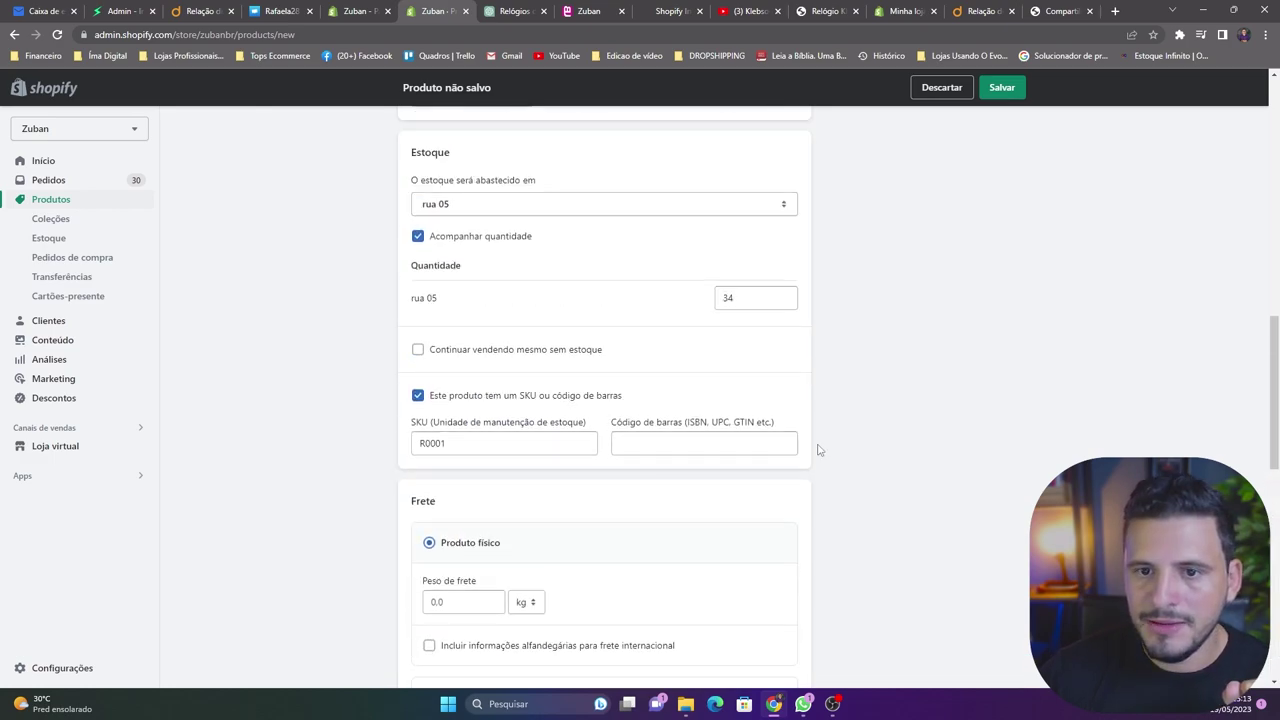
pyautogui.scroll(2, 818, 450)
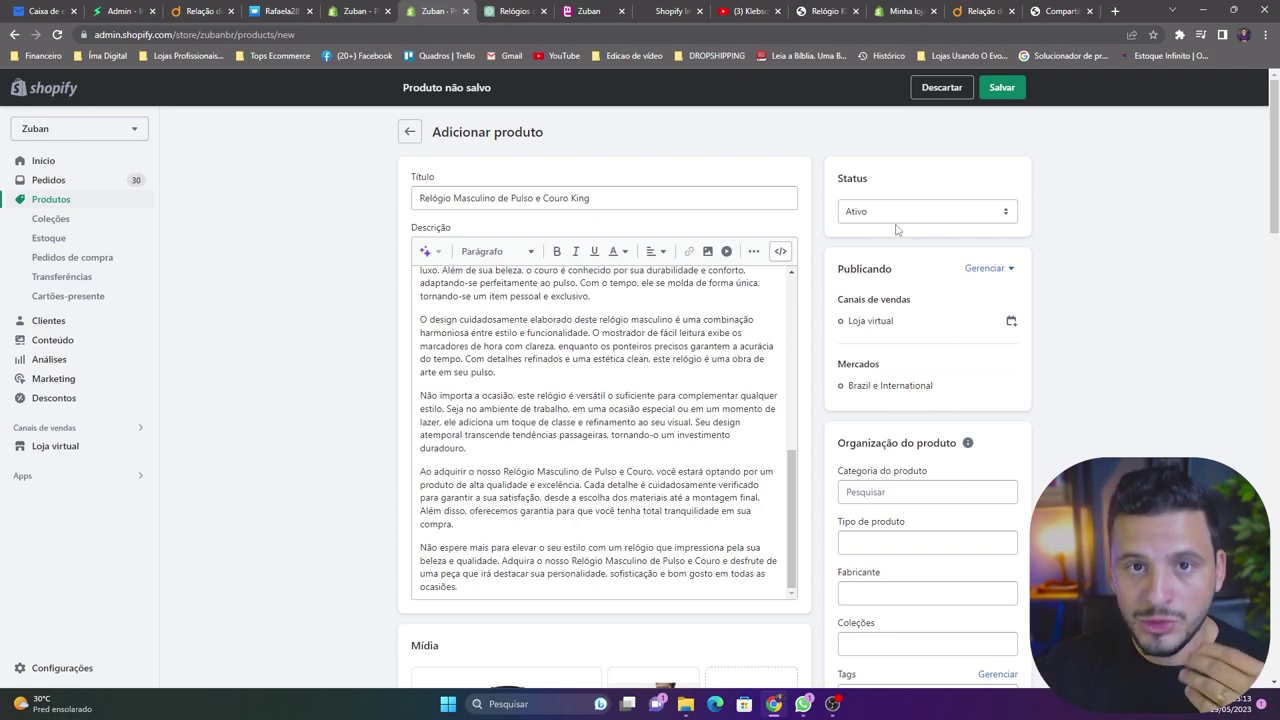
pyautogui.click(1001, 87)
pyautogui.click(770, 430)
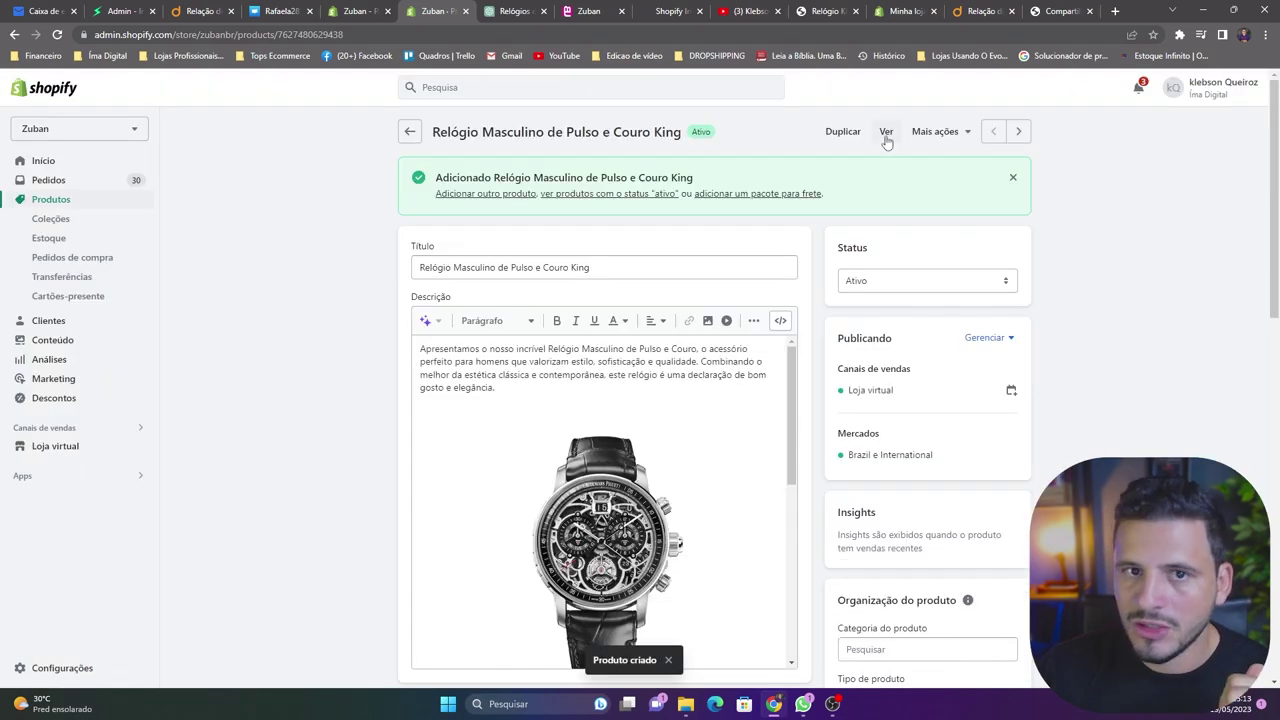
# View the product's storefront page and try out the Preto and Branco colour options
pyautogui.click(886, 133)
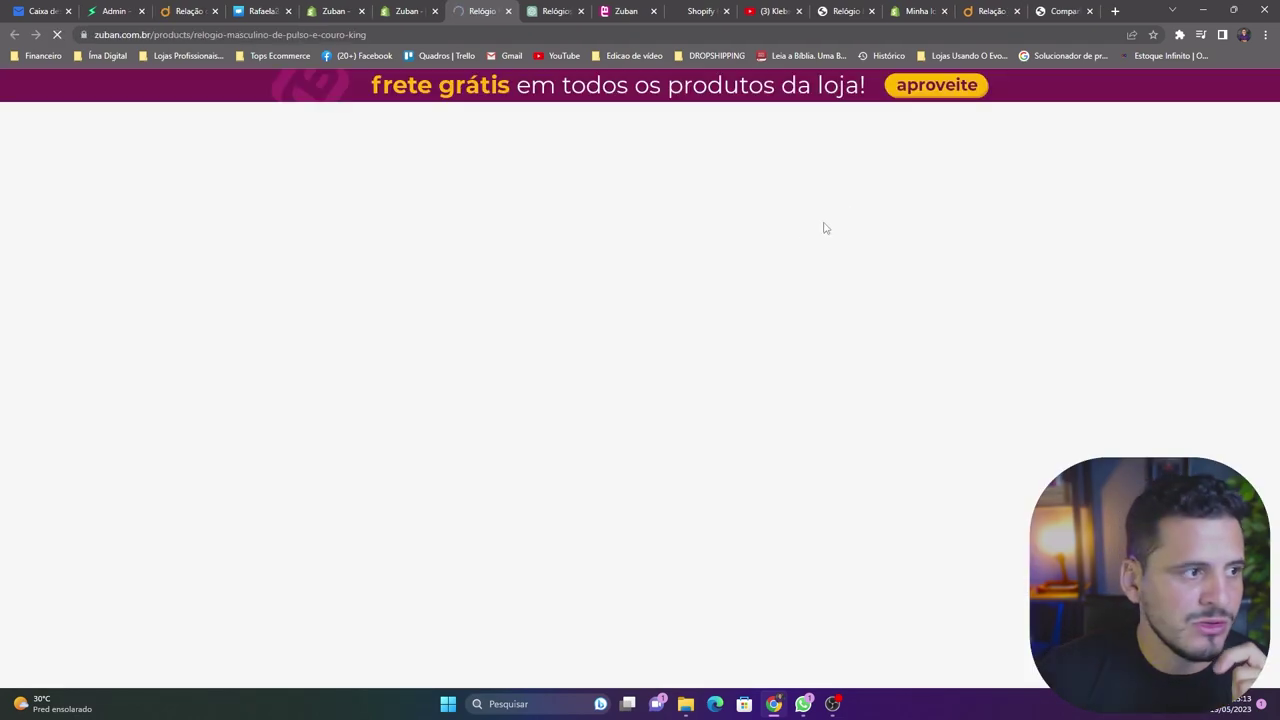
pyautogui.scroll(-2, 1245, 370)
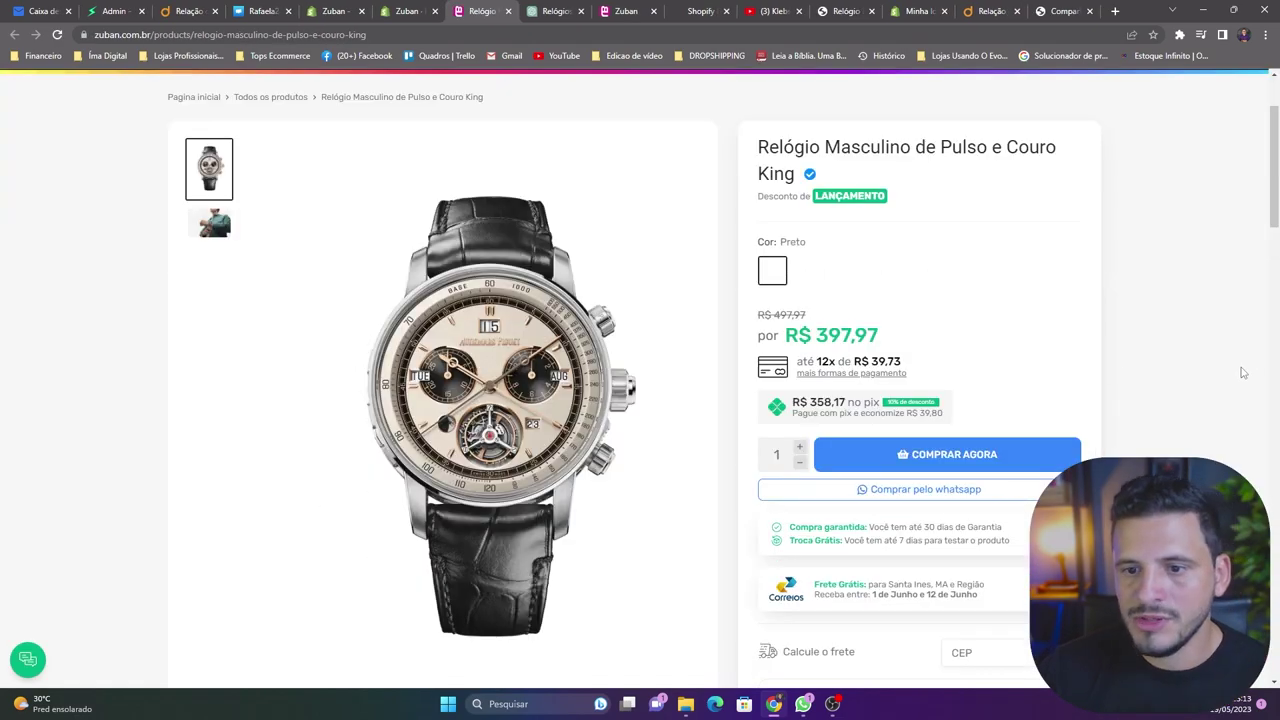
pyautogui.scroll(1, 642, 437)
pyautogui.scroll(1, 648, 432)
pyautogui.scroll(-2, 1129, 360)
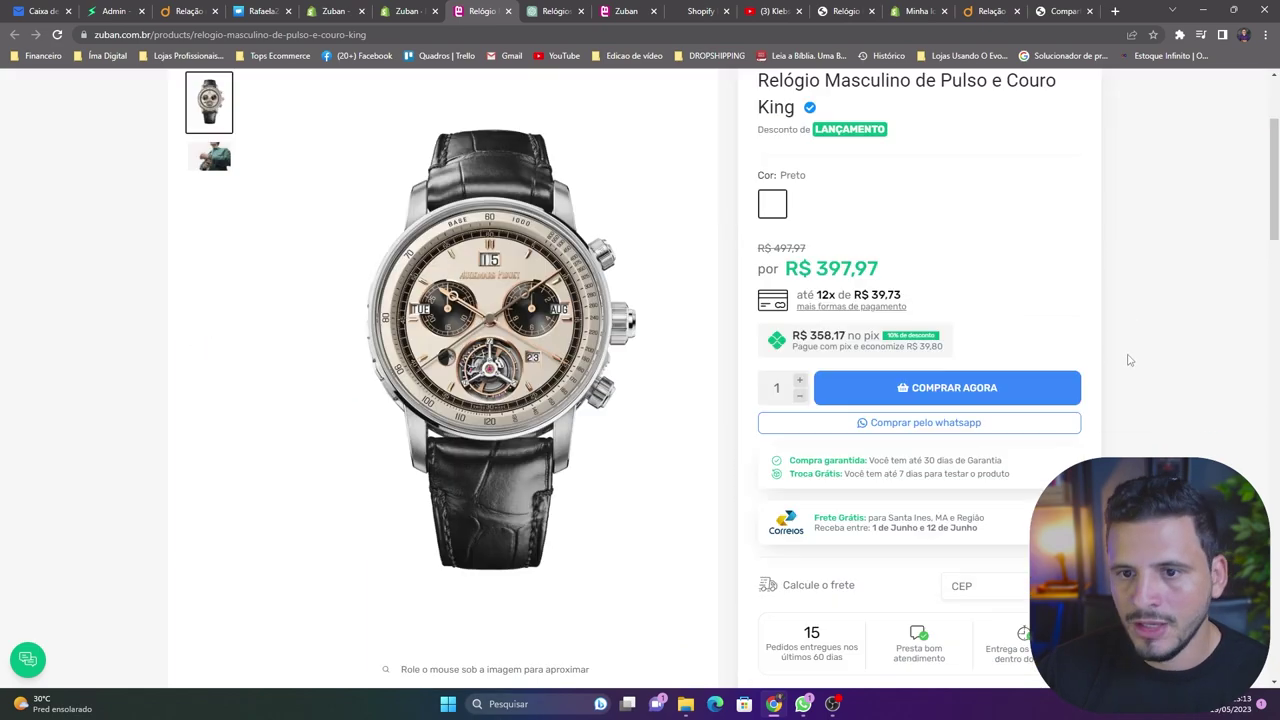
pyautogui.click(778, 207)
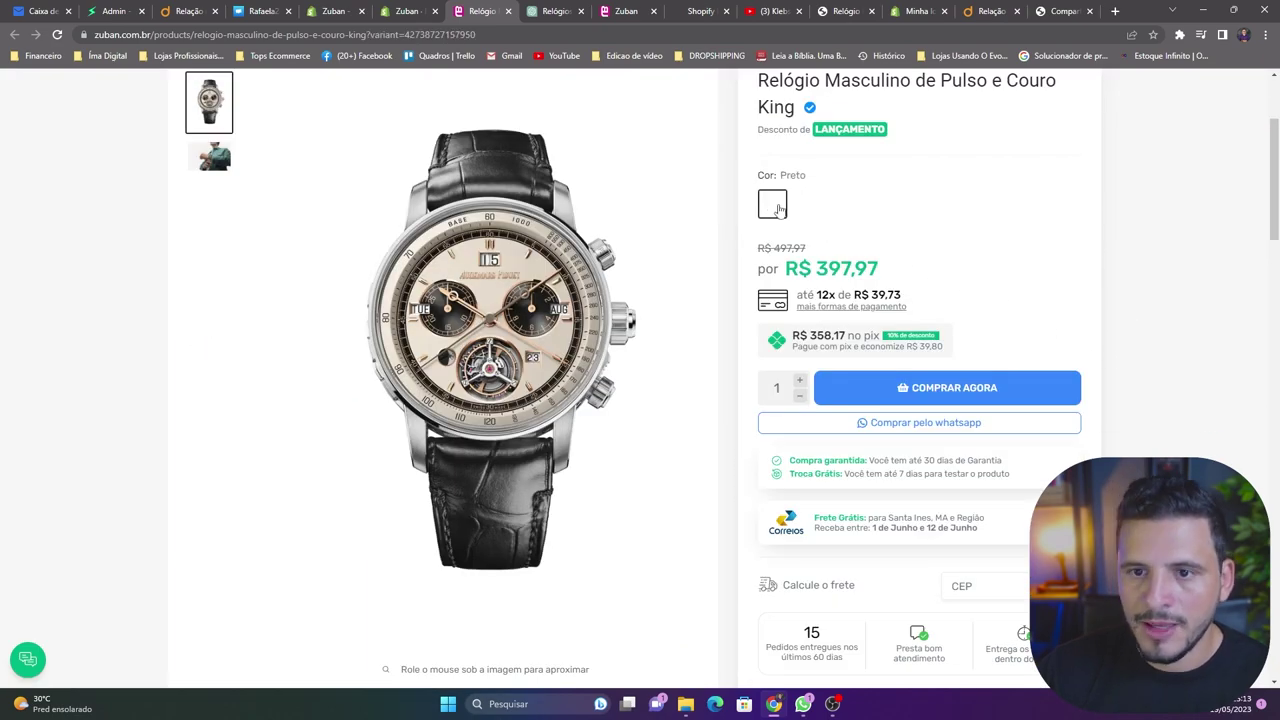
pyautogui.click(806, 205)
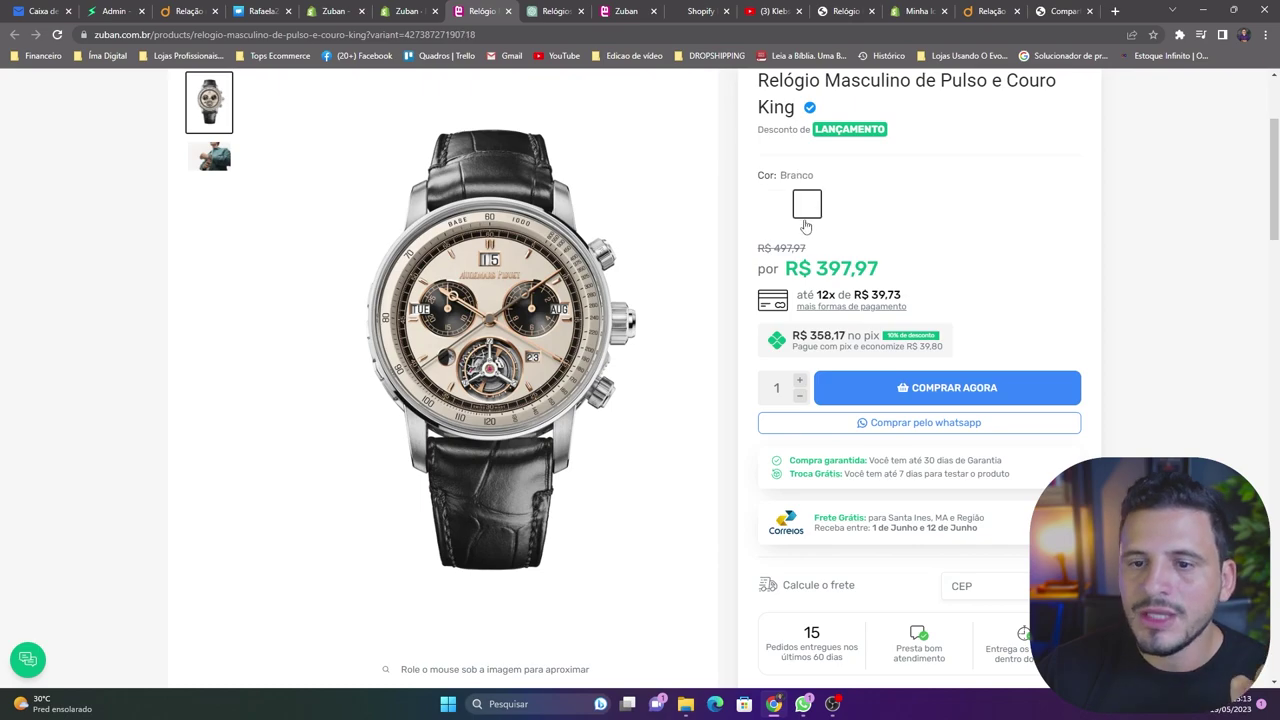
pyautogui.scroll(1, 795, 229)
pyautogui.click(772, 336)
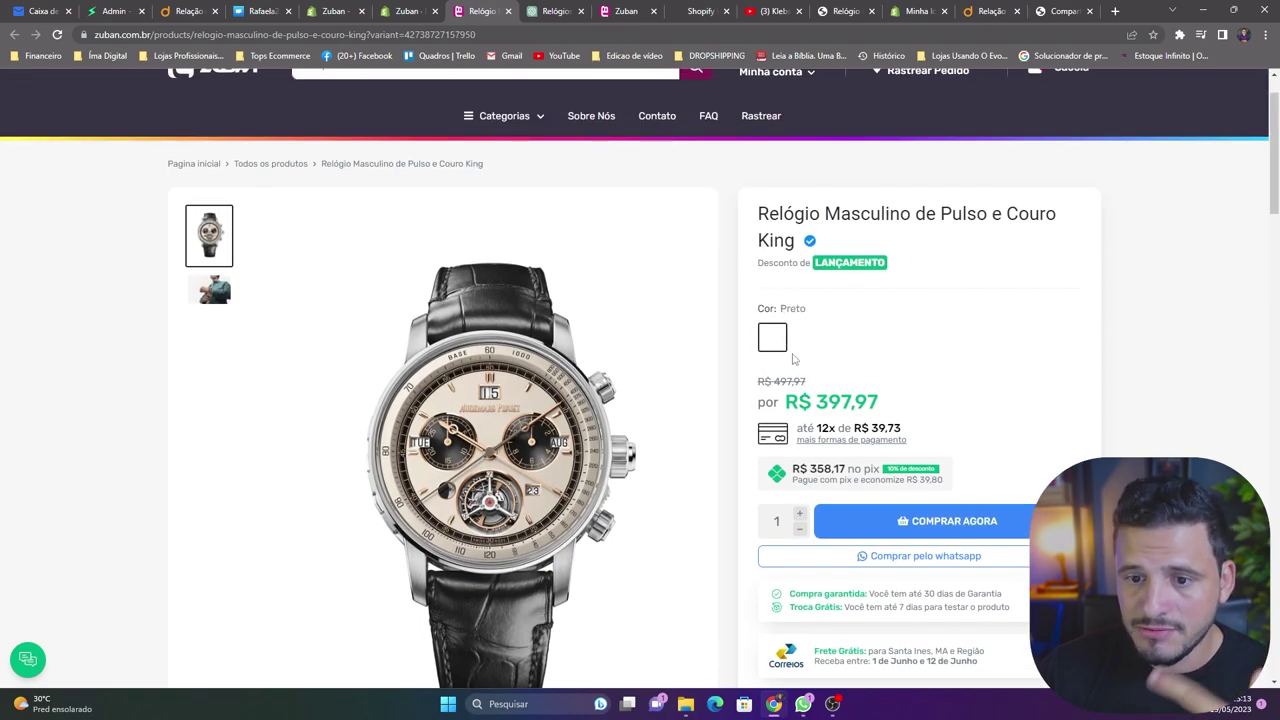
# Return to the product's admin page and assign the existing watch-on-white image to the Preto variant
pyautogui.click(425, 9)
pyautogui.scroll(-10, 640, 325)
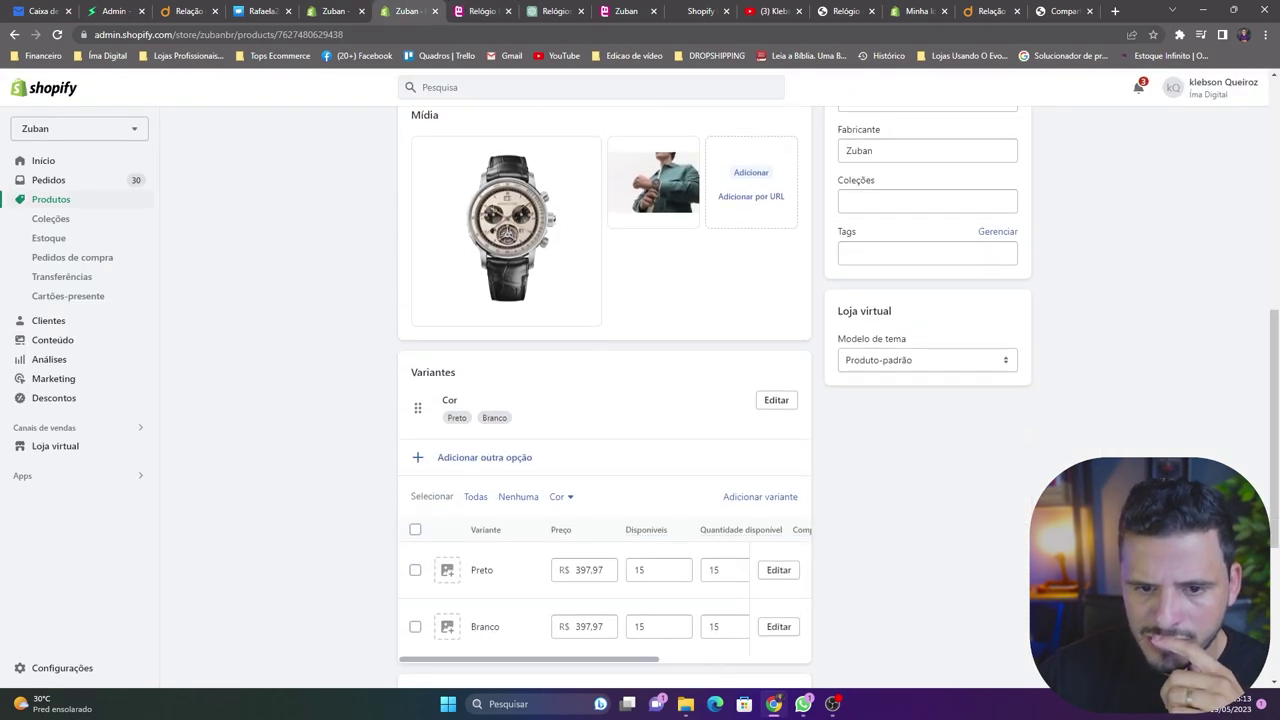
pyautogui.scroll(1, 466, 251)
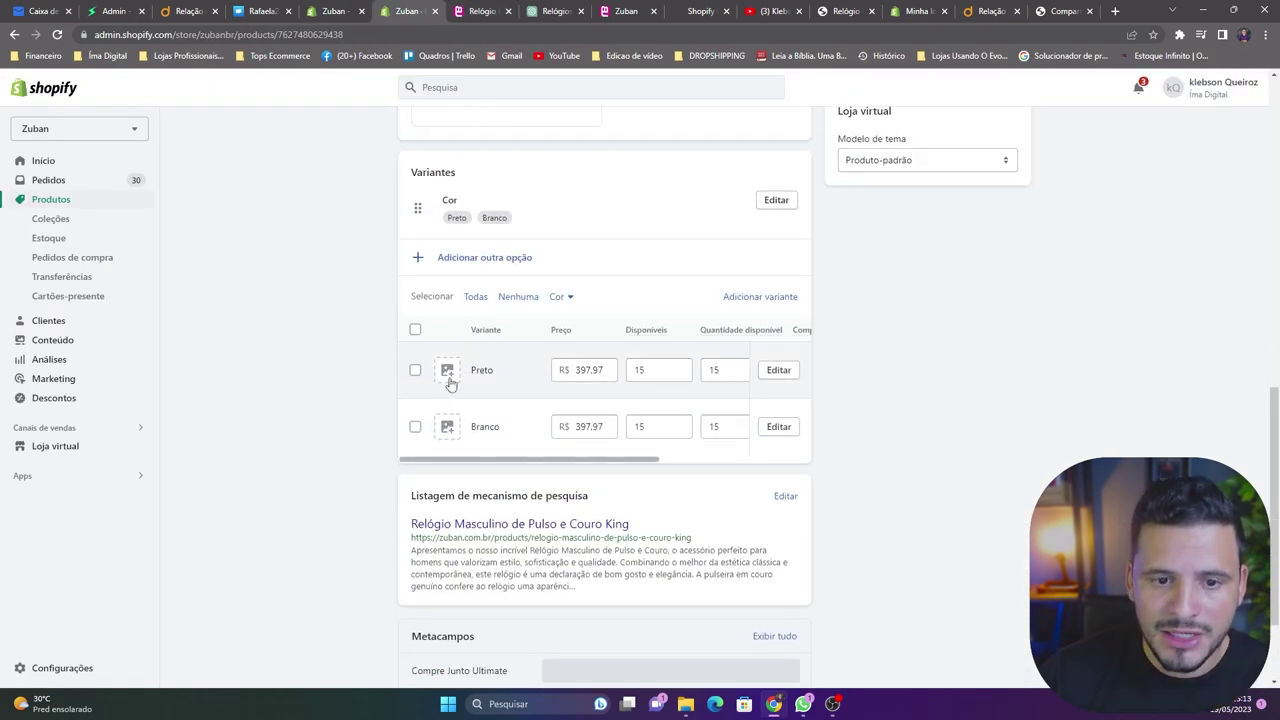
pyautogui.click(450, 373)
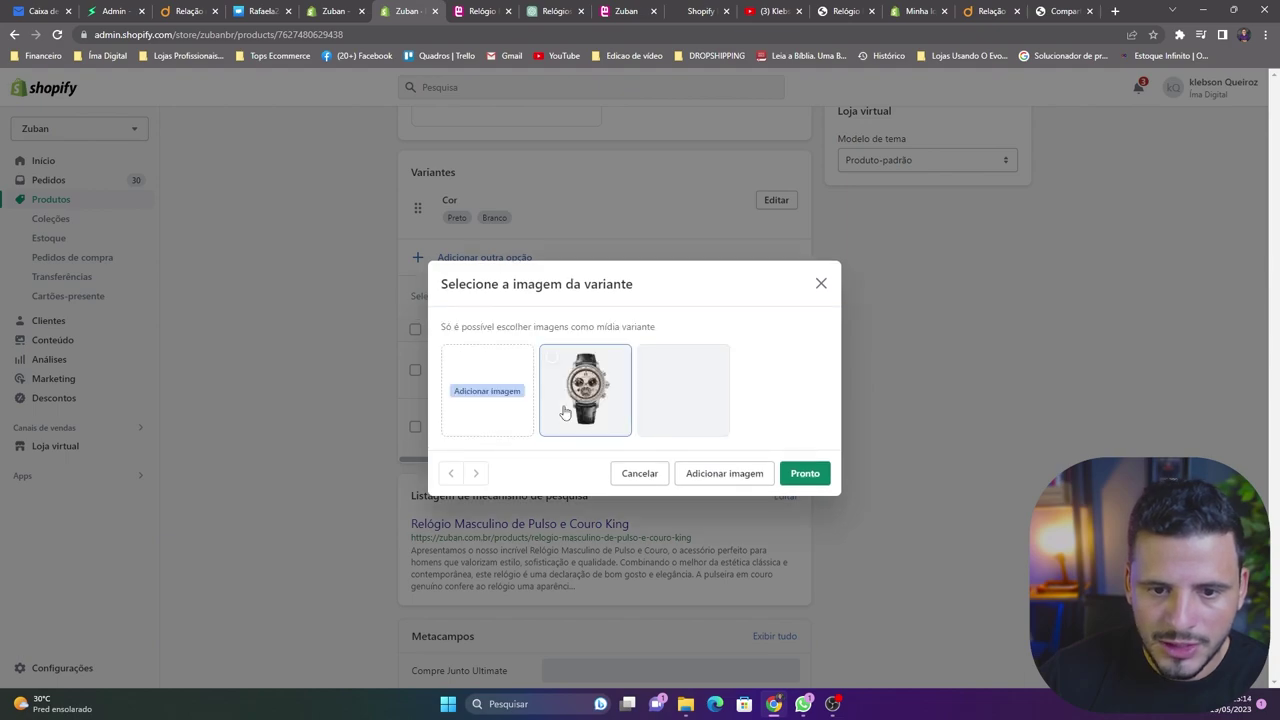
pyautogui.click(623, 417)
pyautogui.click(787, 474)
# Upload the white-strap watch image for the Branco variant and save the product
pyautogui.click(449, 426)
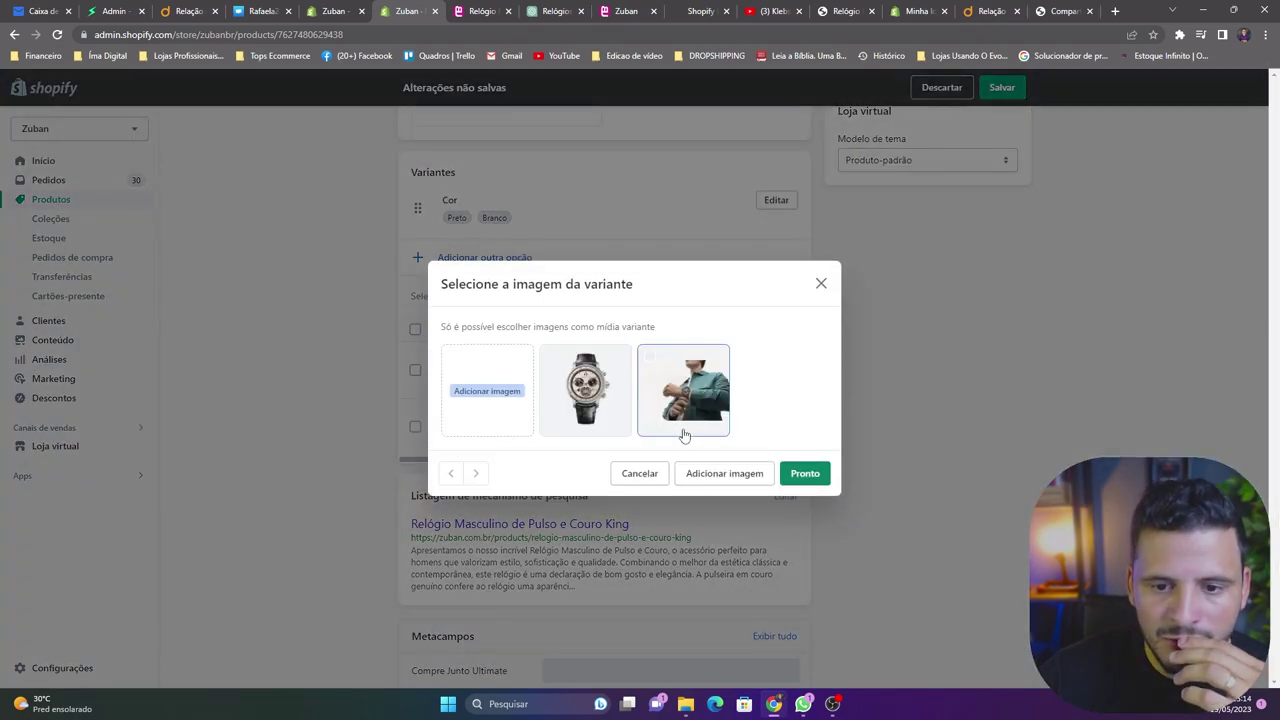
pyautogui.moveTo(55, 693); pyautogui.dragTo(640, 400)
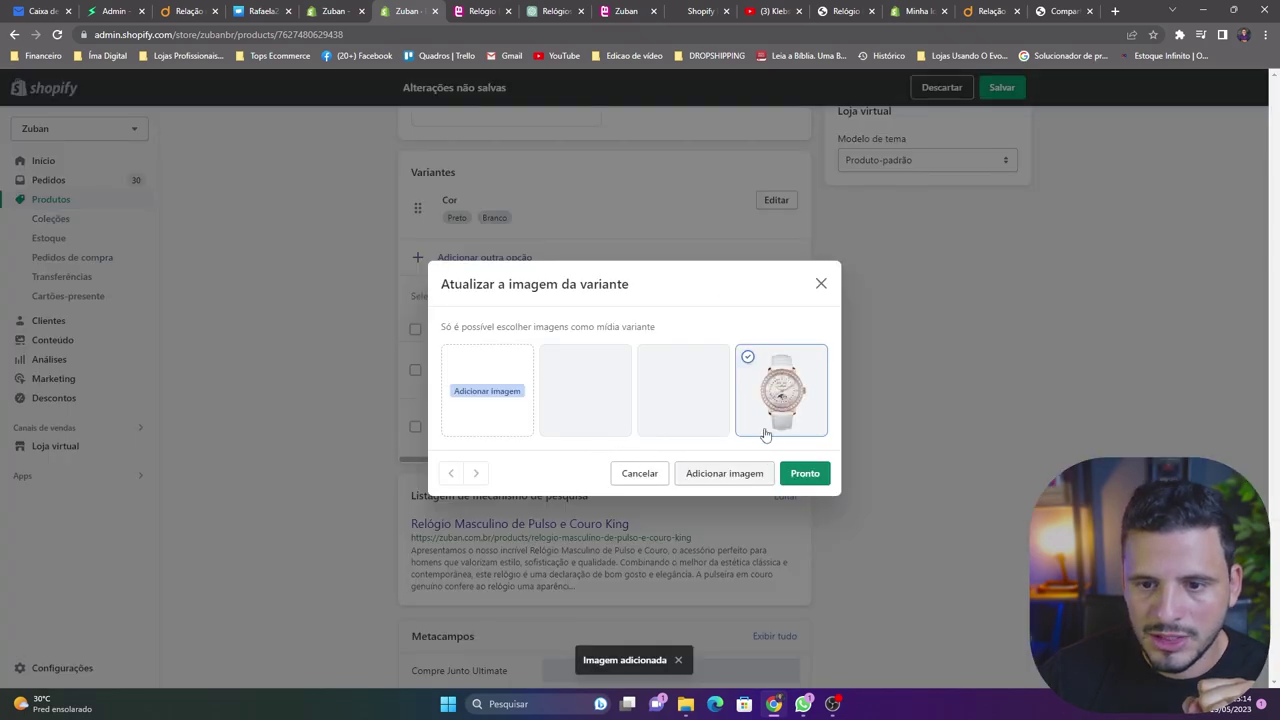
pyautogui.click(805, 473)
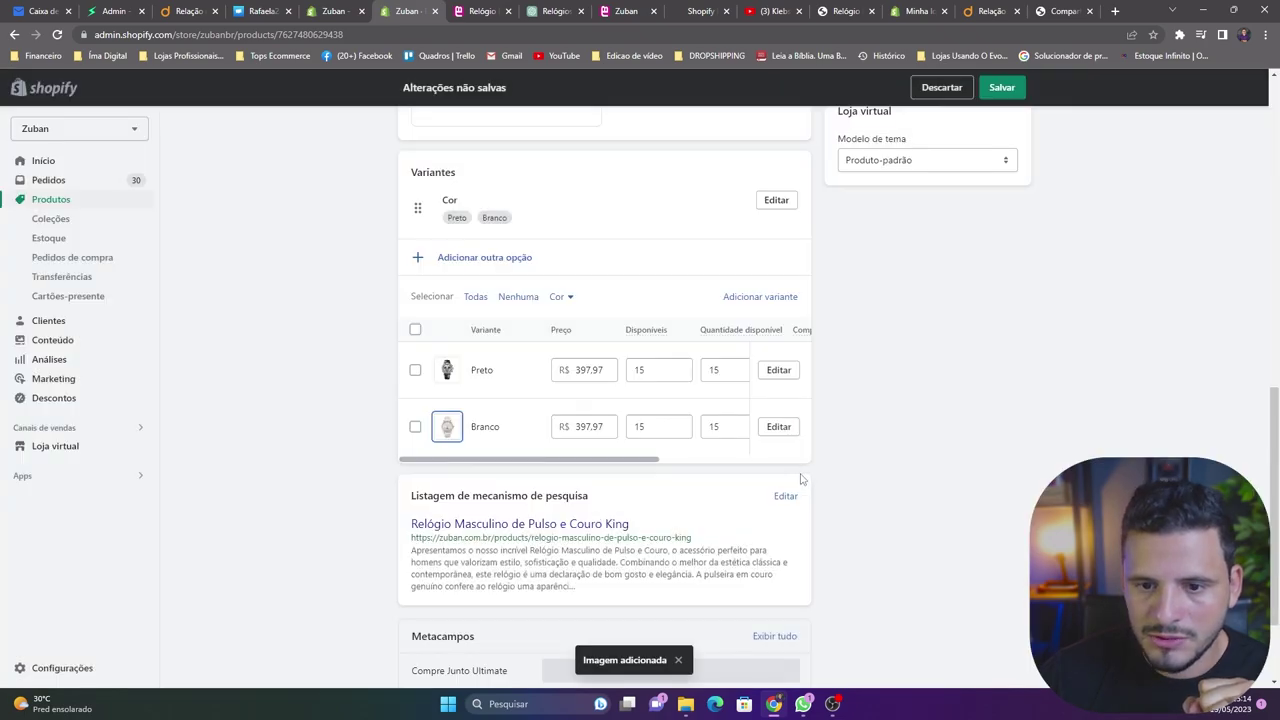
pyautogui.click(1001, 87)
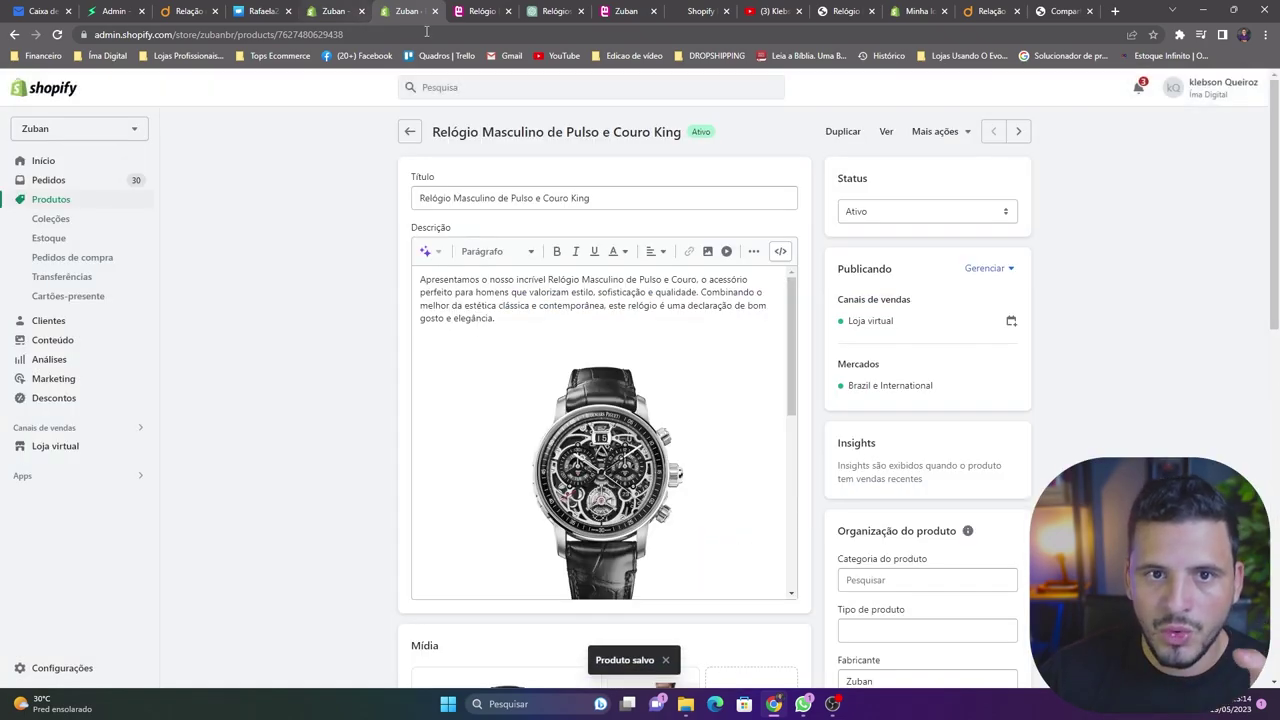
# Reload the product's storefront page and switch to the Branco variant to check its image
pyautogui.click(480, 11)
pyautogui.click(57, 35)
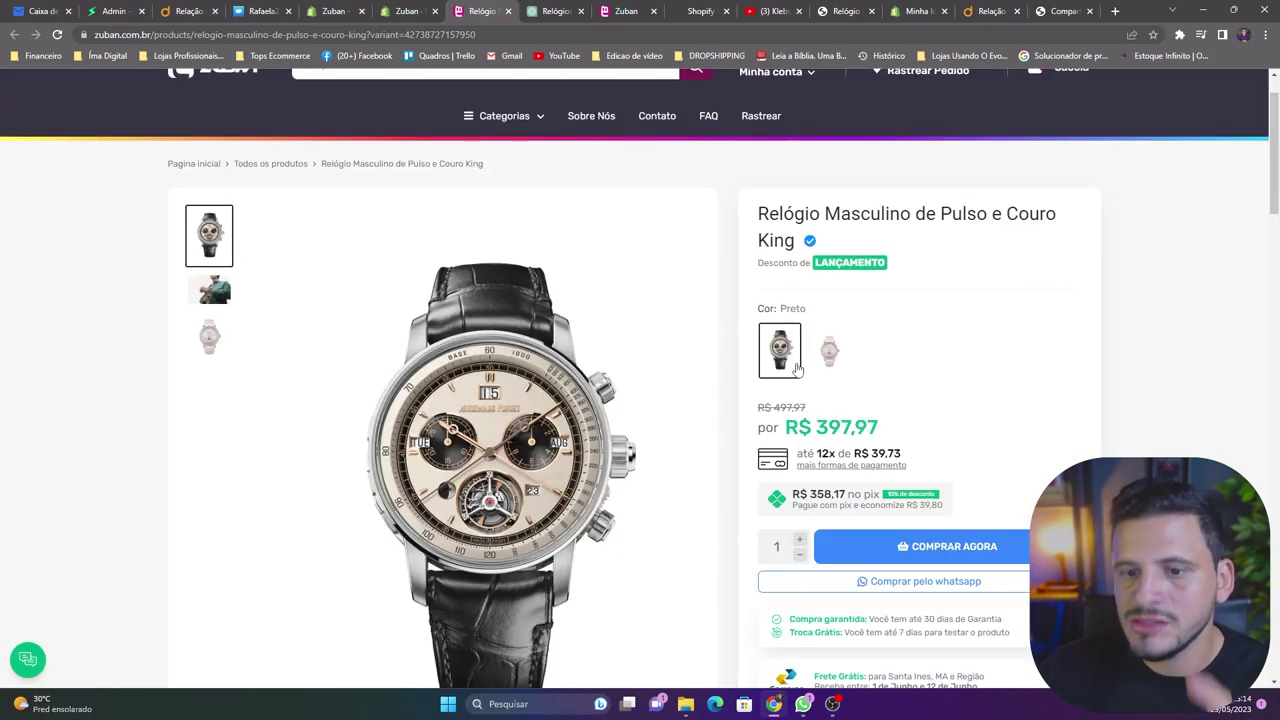
pyautogui.click(824, 358)
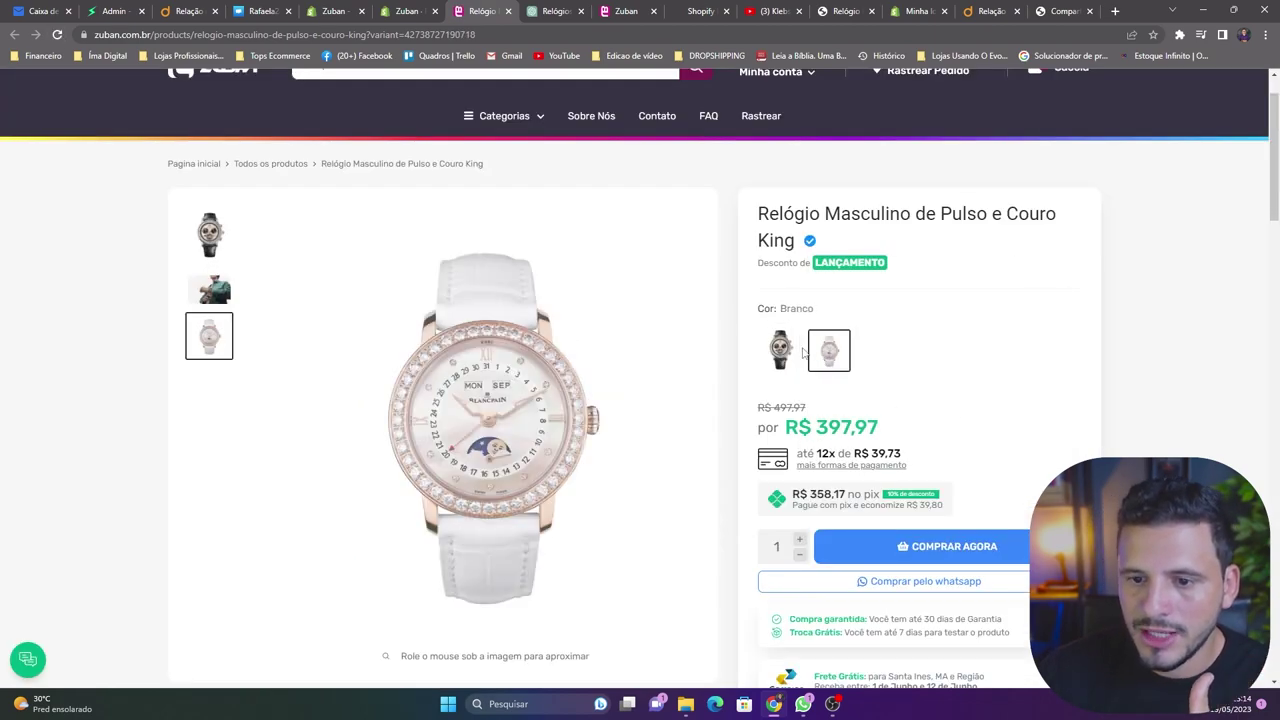
# Return to the product's admin page, set the Branco variant's price to R$ 457,97 and save the product
pyautogui.click(405, 11)
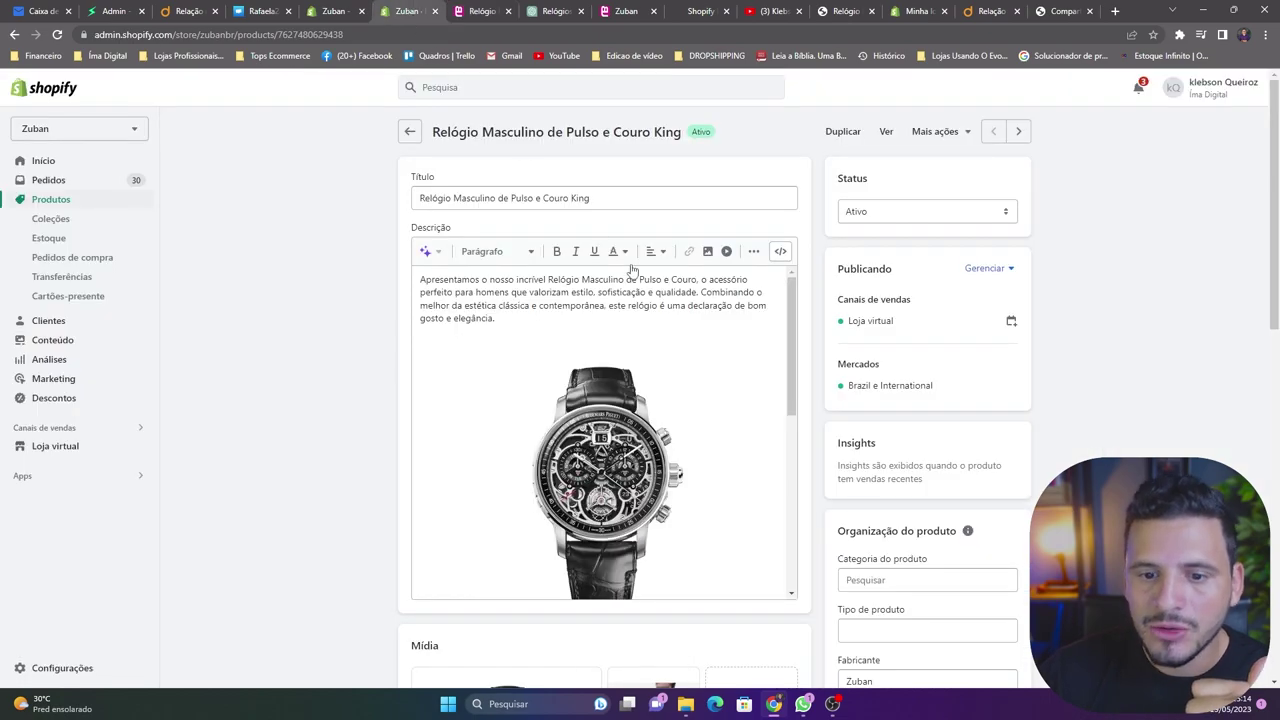
pyautogui.scroll(-4, 916, 444)
pyautogui.scroll(-4, 916, 444)
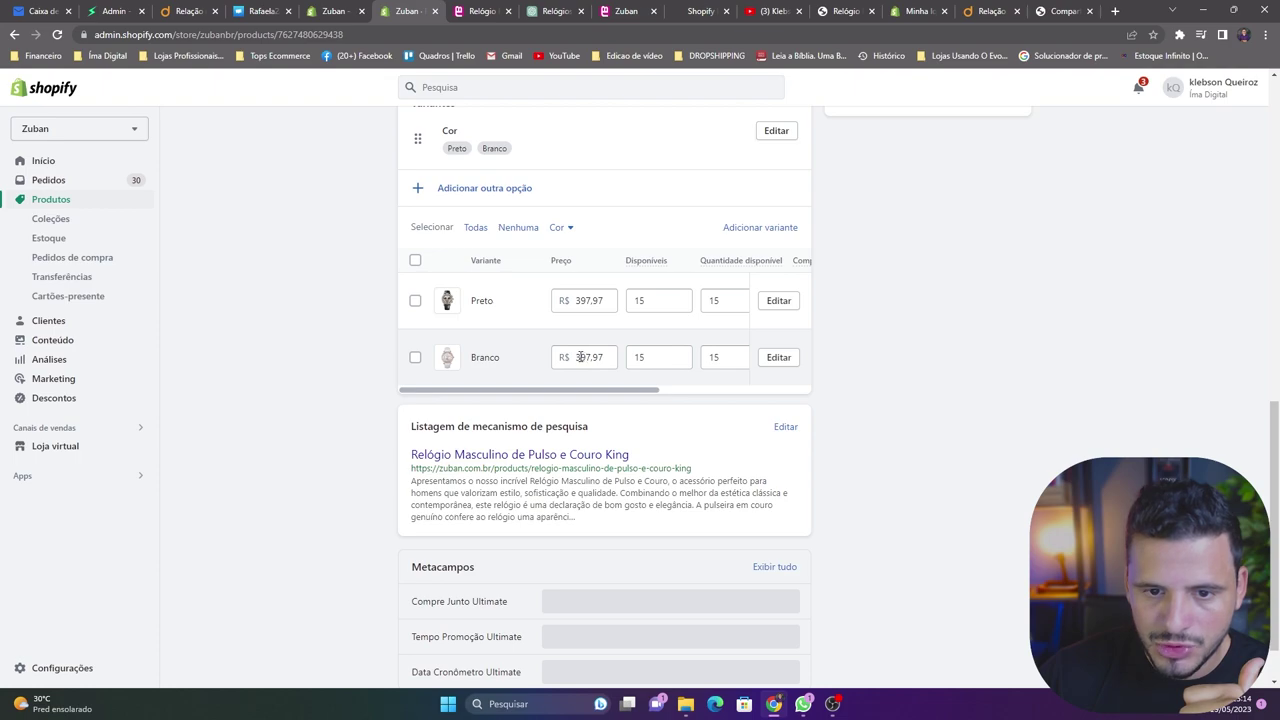
pyautogui.click(580, 357)
pyautogui.press('BackSpace')
pyautogui.press('BackSpace')
pyautogui.write('45')
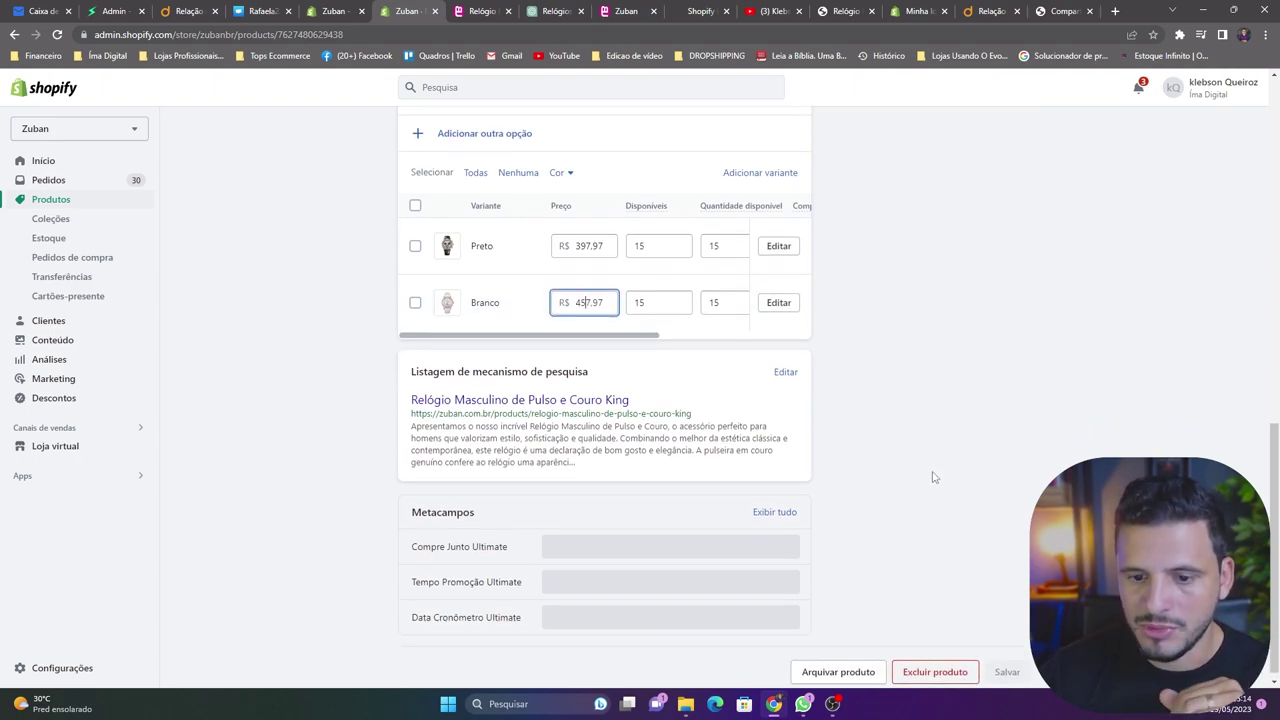
pyautogui.scroll(10, 914, 486)
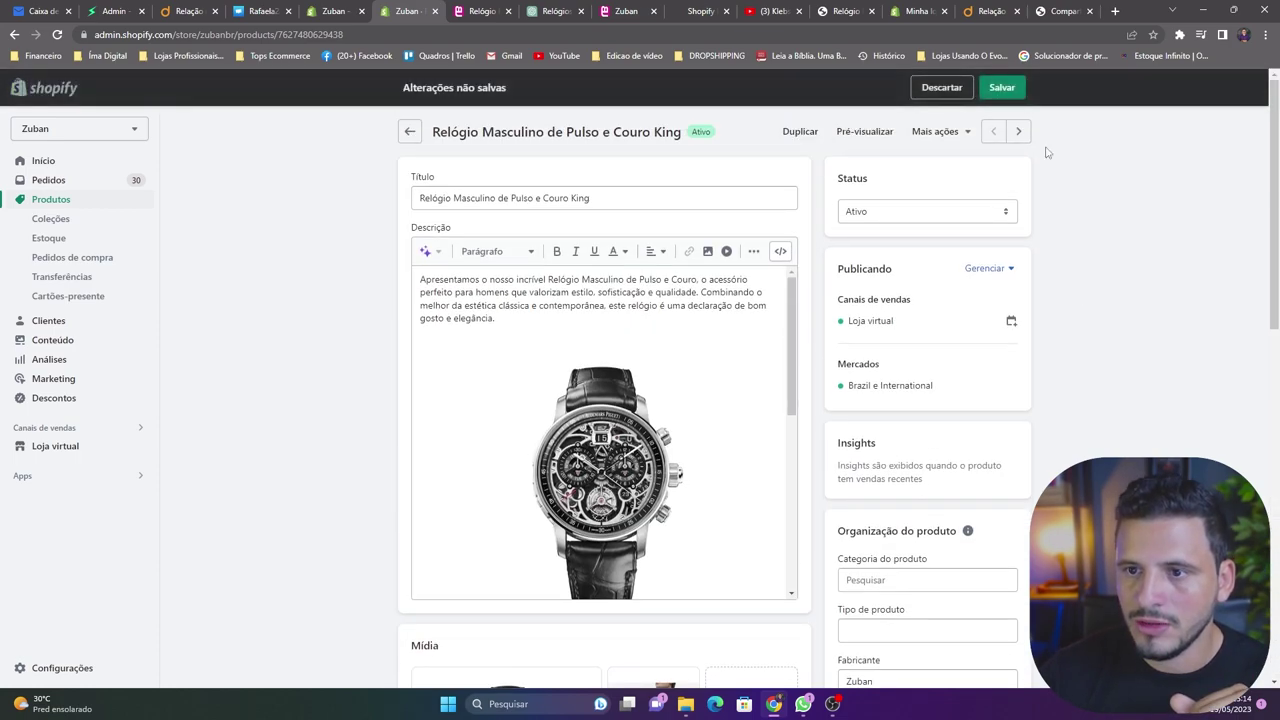
pyautogui.click(1000, 84)
# Reload the product's storefront page and switch between the Preto and Branco variants to compare their prices
pyautogui.click(482, 11)
pyautogui.click(57, 34)
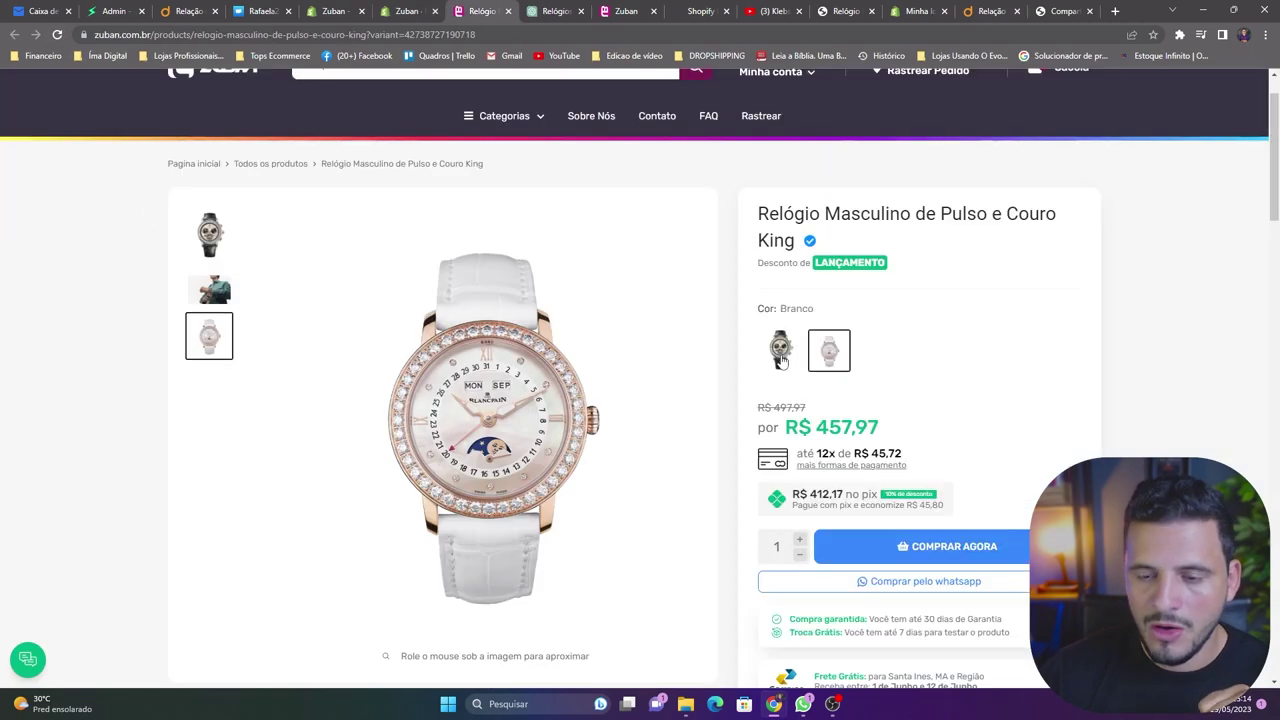
pyautogui.click(780, 352)
pyautogui.click(826, 356)
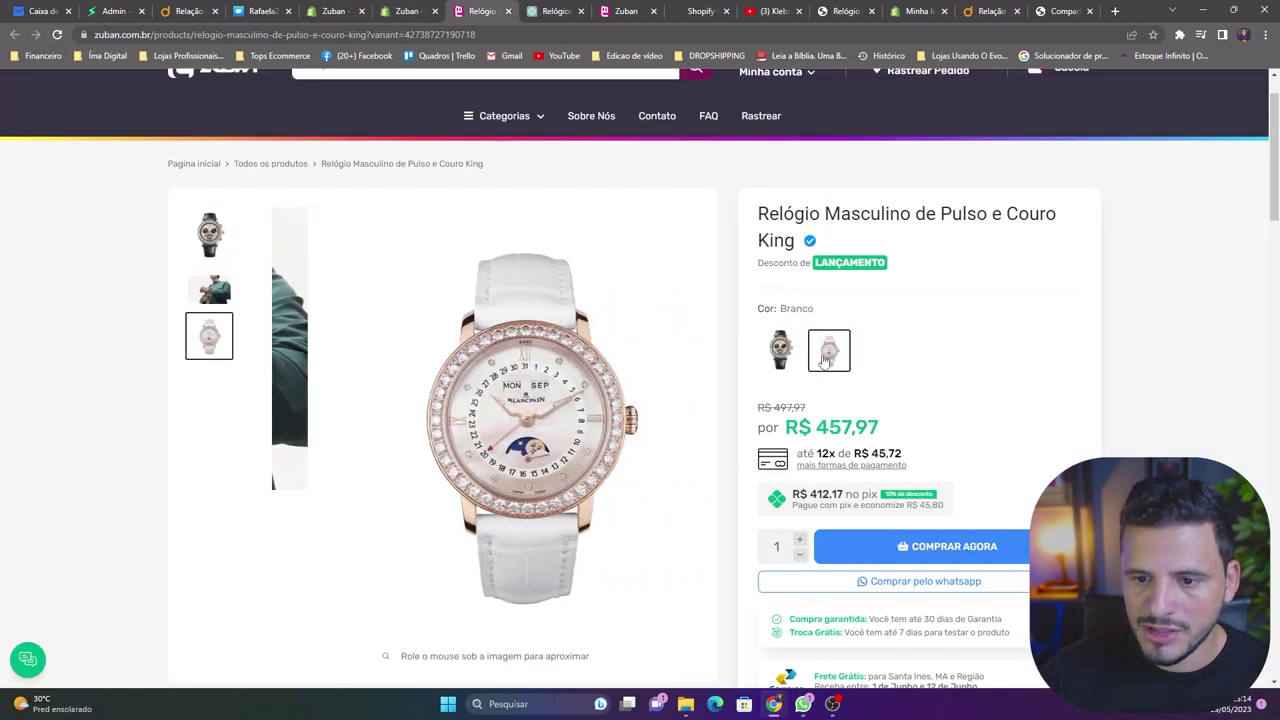
pyautogui.click(781, 355)
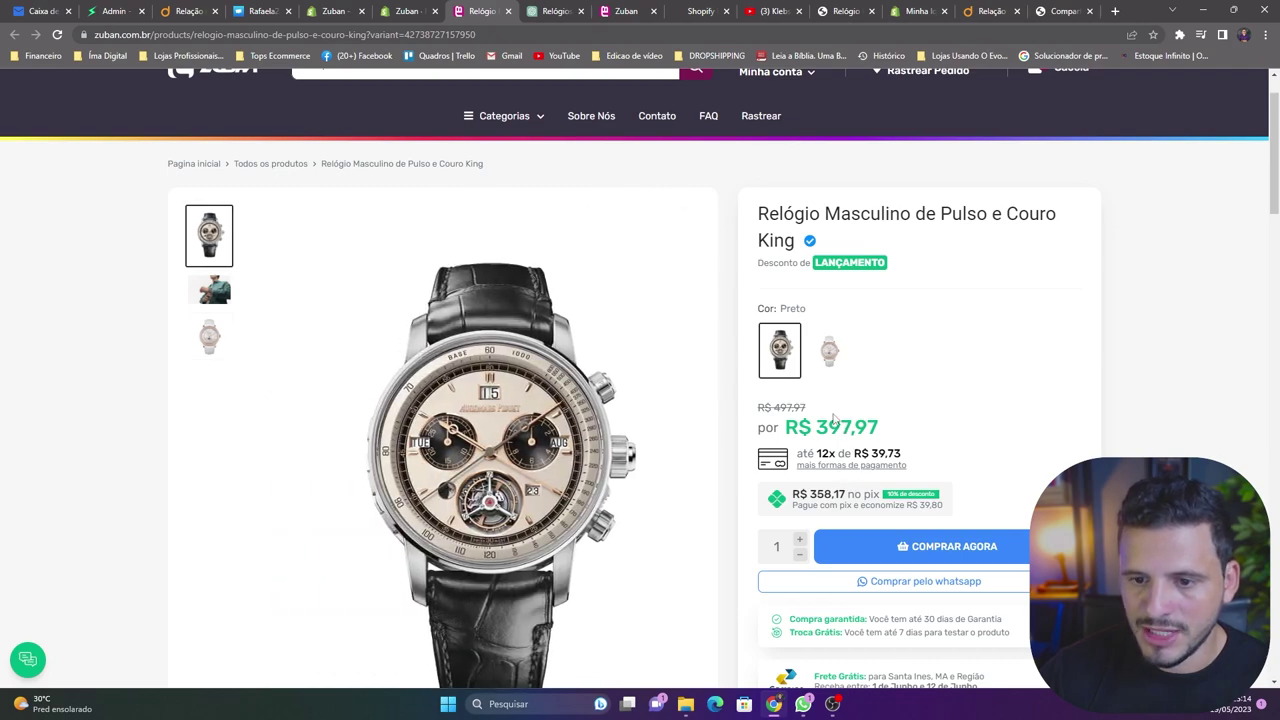
pyautogui.click(829, 362)
pyautogui.click(780, 352)
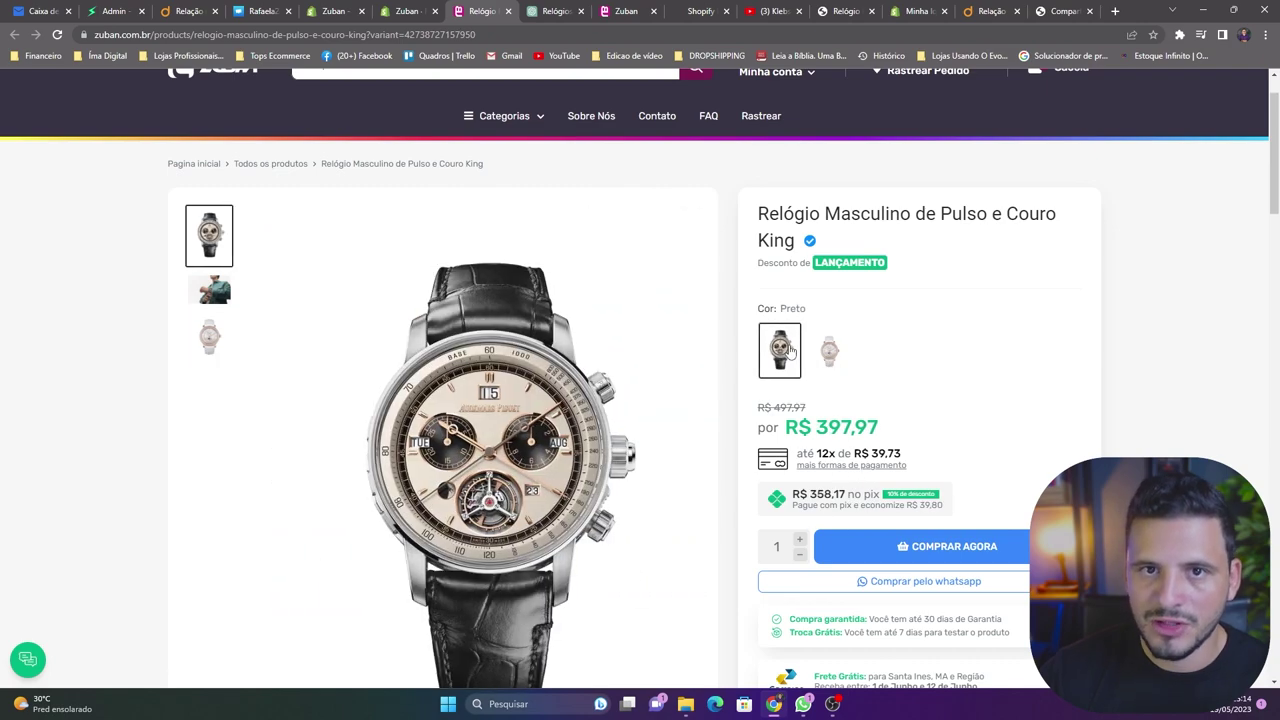
pyautogui.click(552, 11)
pyautogui.click(482, 11)
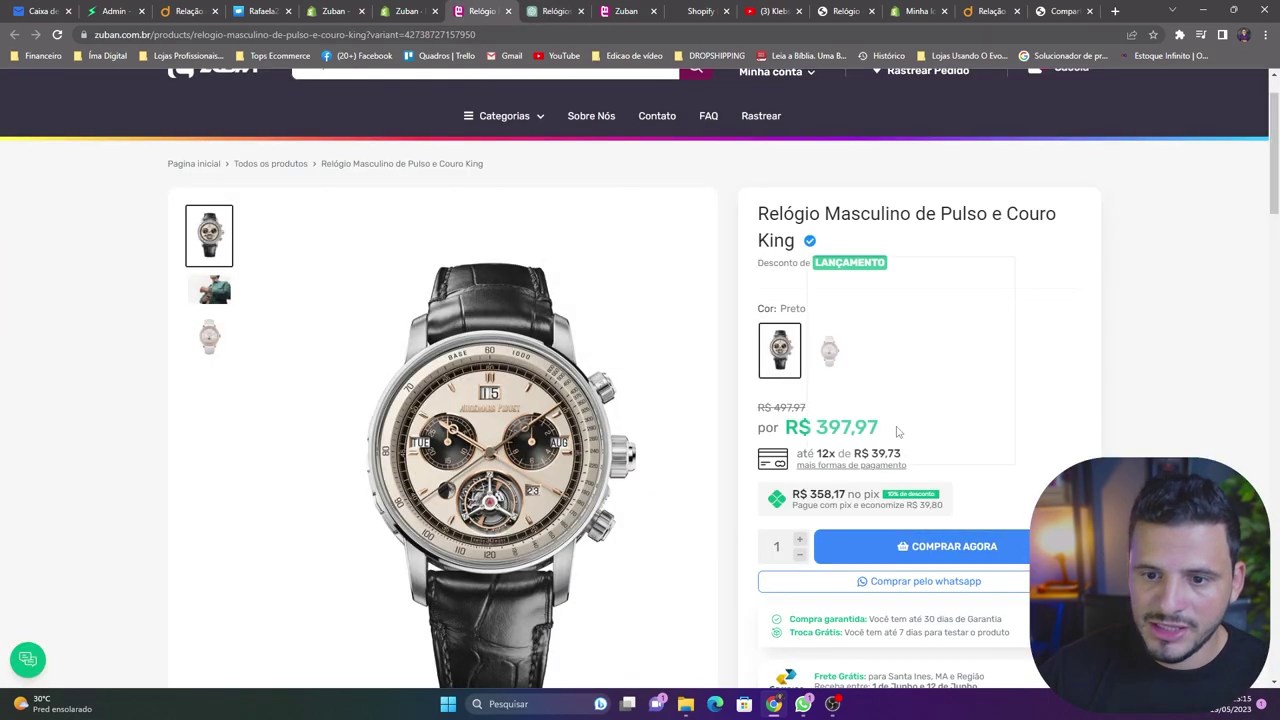
pyautogui.click(829, 352)
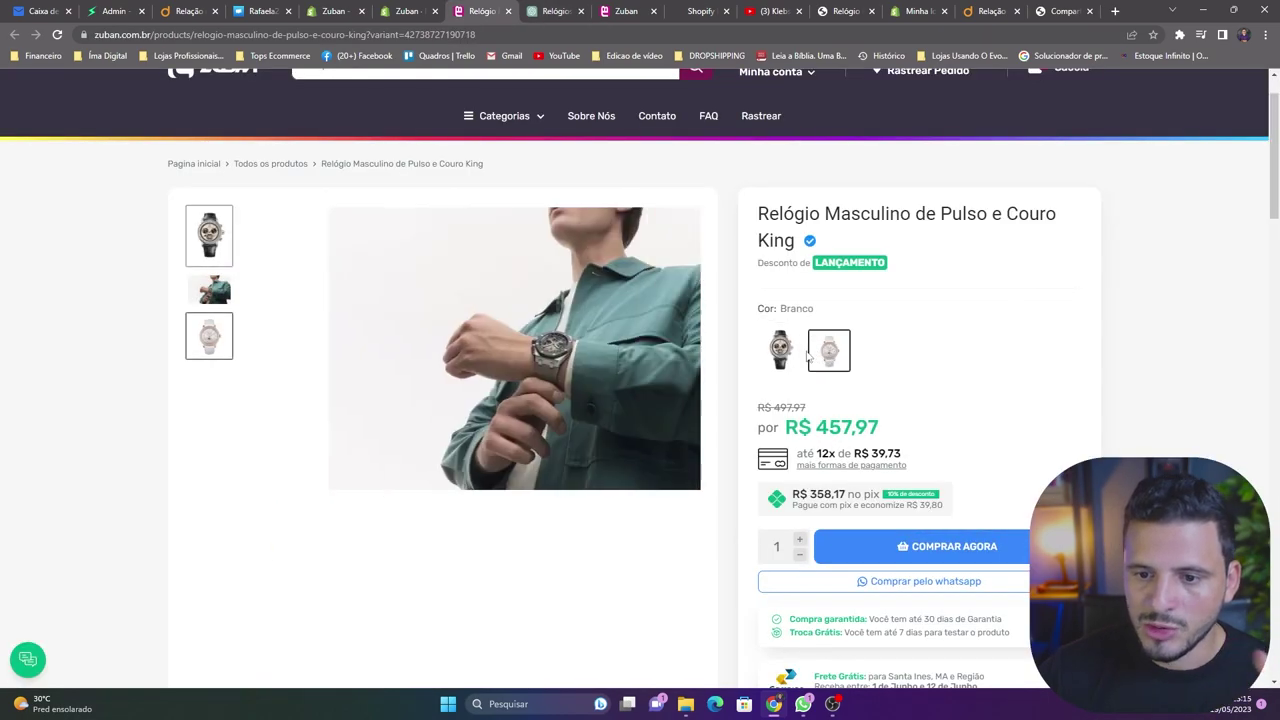
pyautogui.click(781, 349)
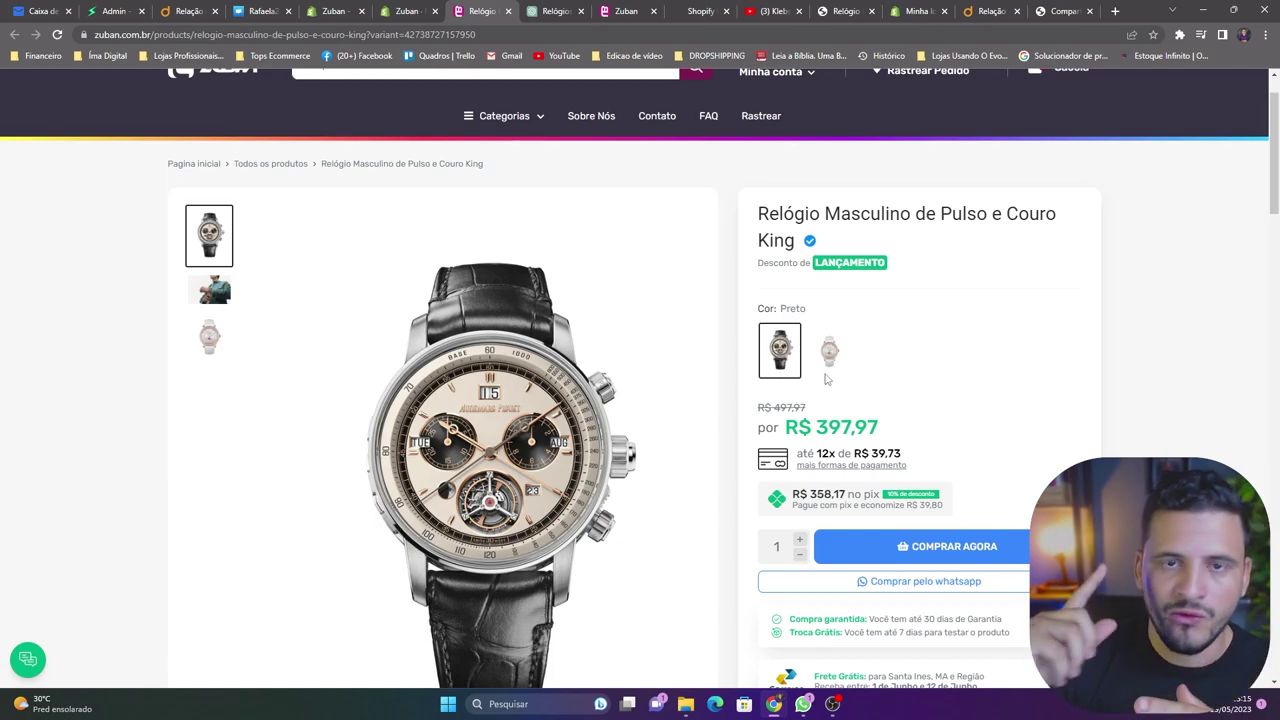
pyautogui.scroll(2, 826, 378)
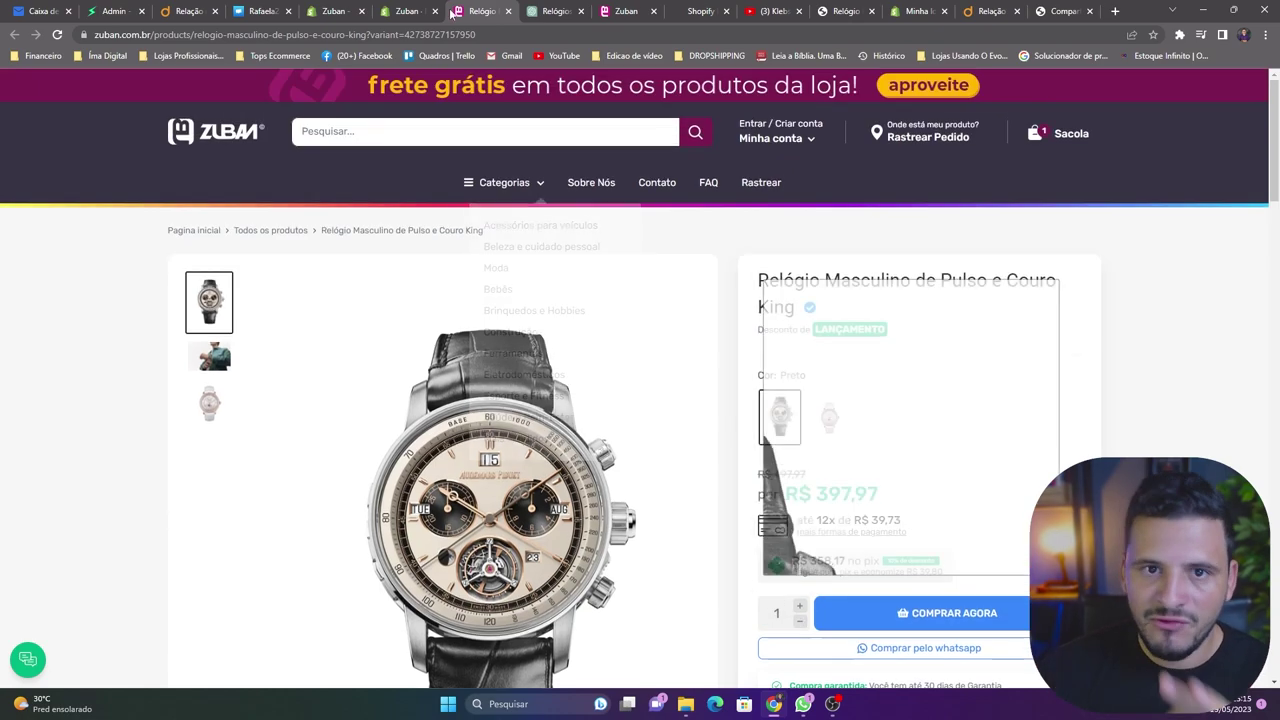
# Return to the product's admin page, change its status to Rascunho and save the product
pyautogui.click(420, 9)
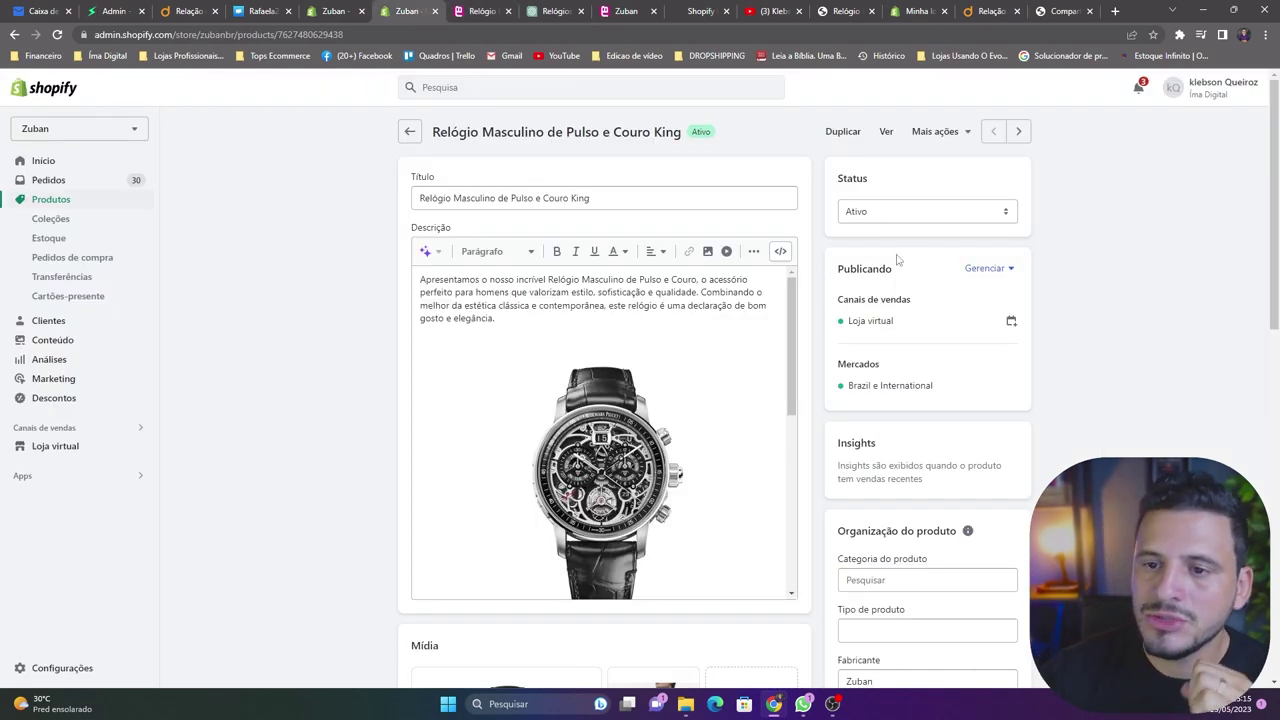
pyautogui.click(891, 213)
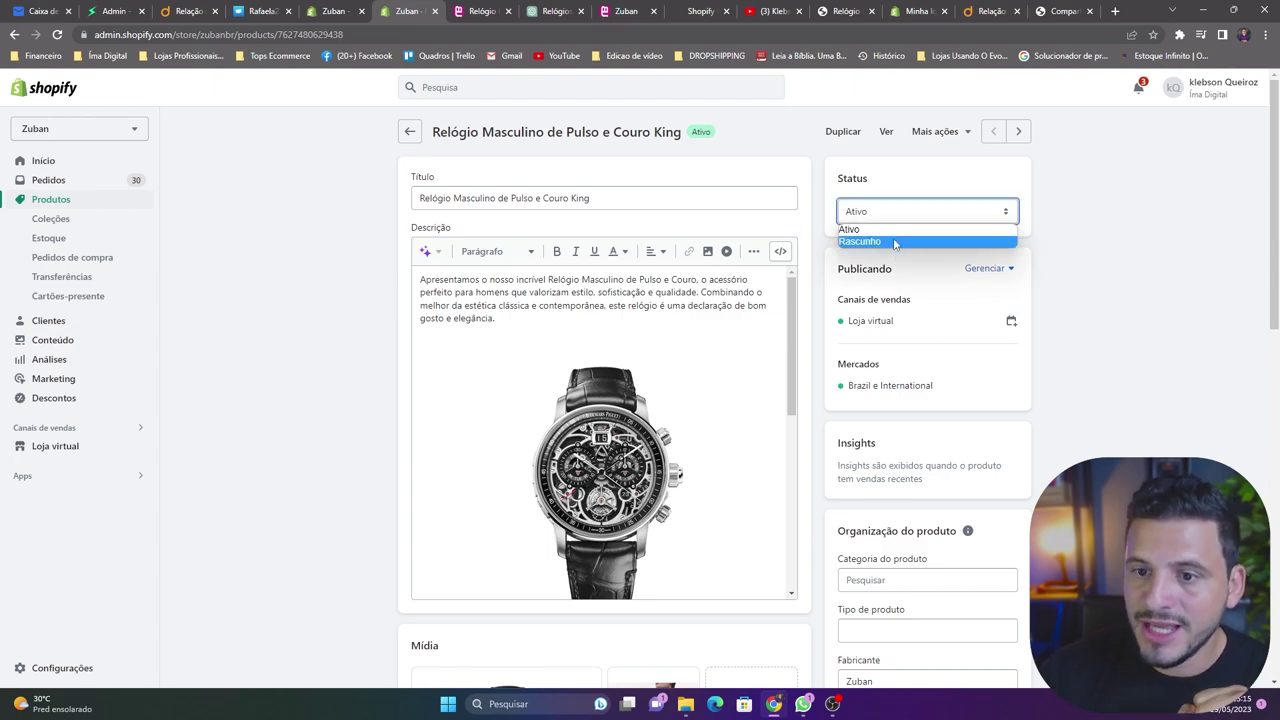
pyautogui.click(894, 242)
pyautogui.click(1003, 87)
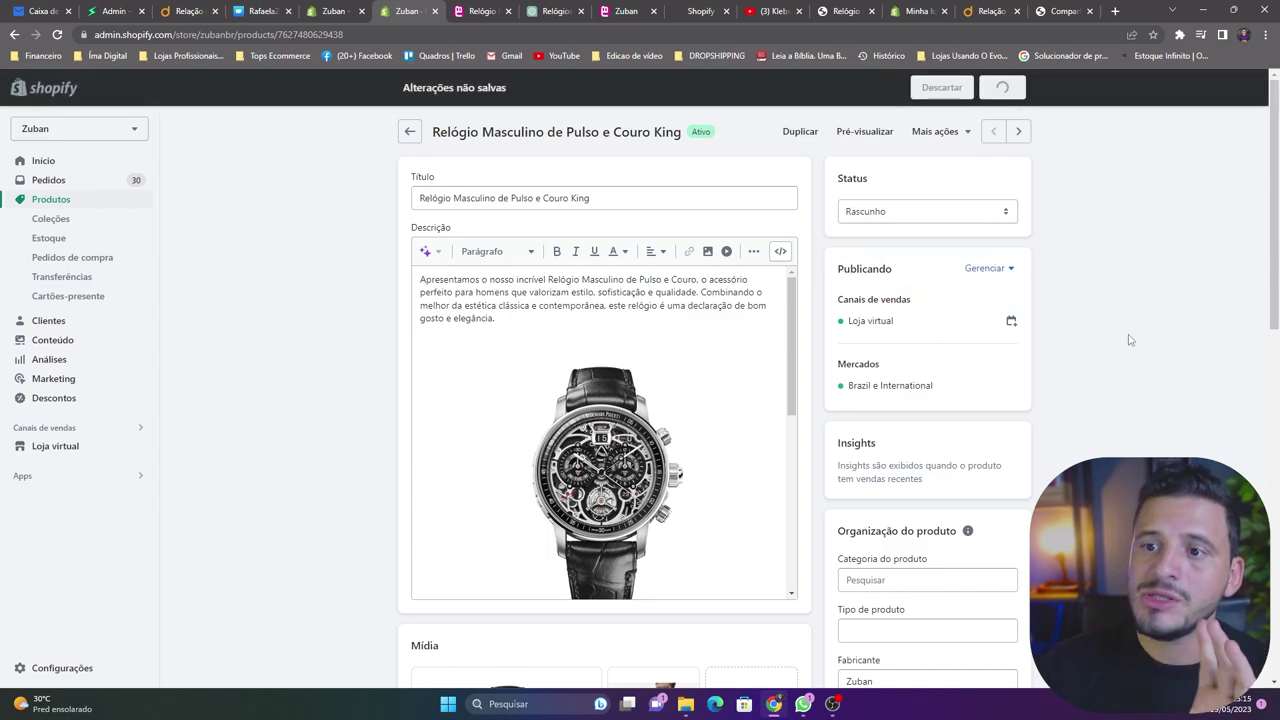
# Reload the storefront page to check the draft product's availability, and go back to its admin page
pyautogui.click(484, 10)
pyautogui.click(57, 35)
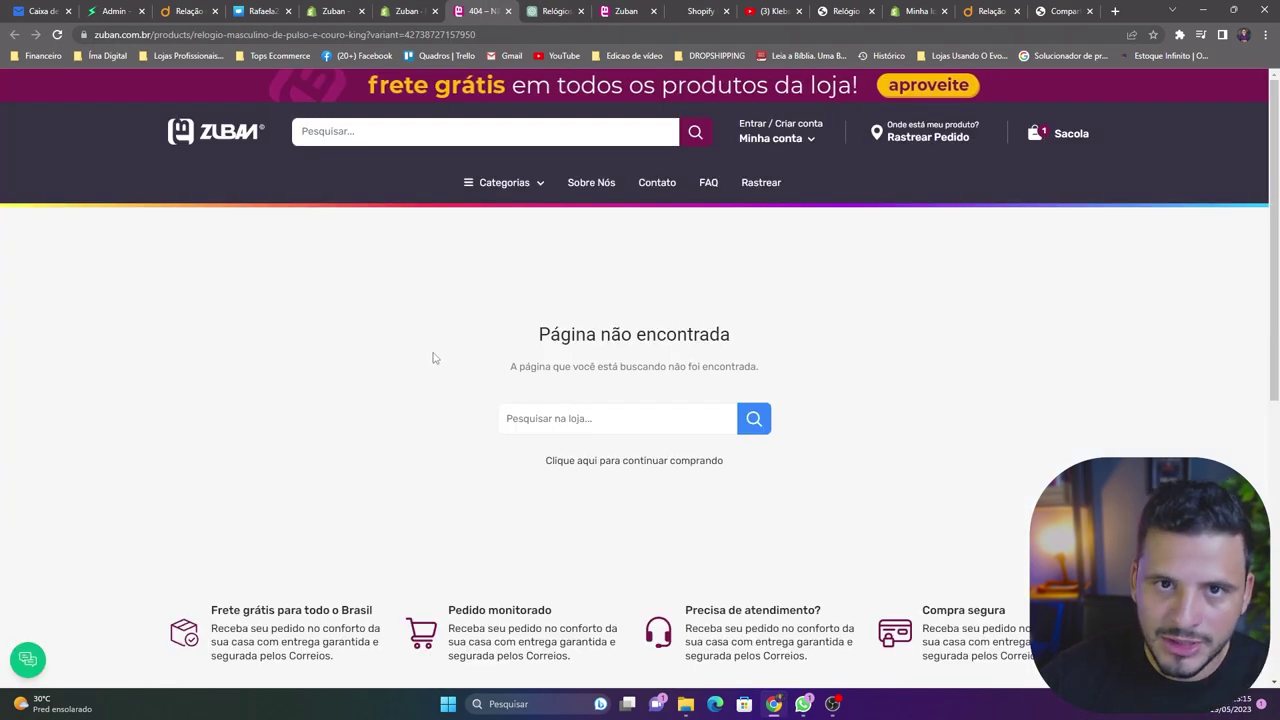
pyautogui.click(410, 10)
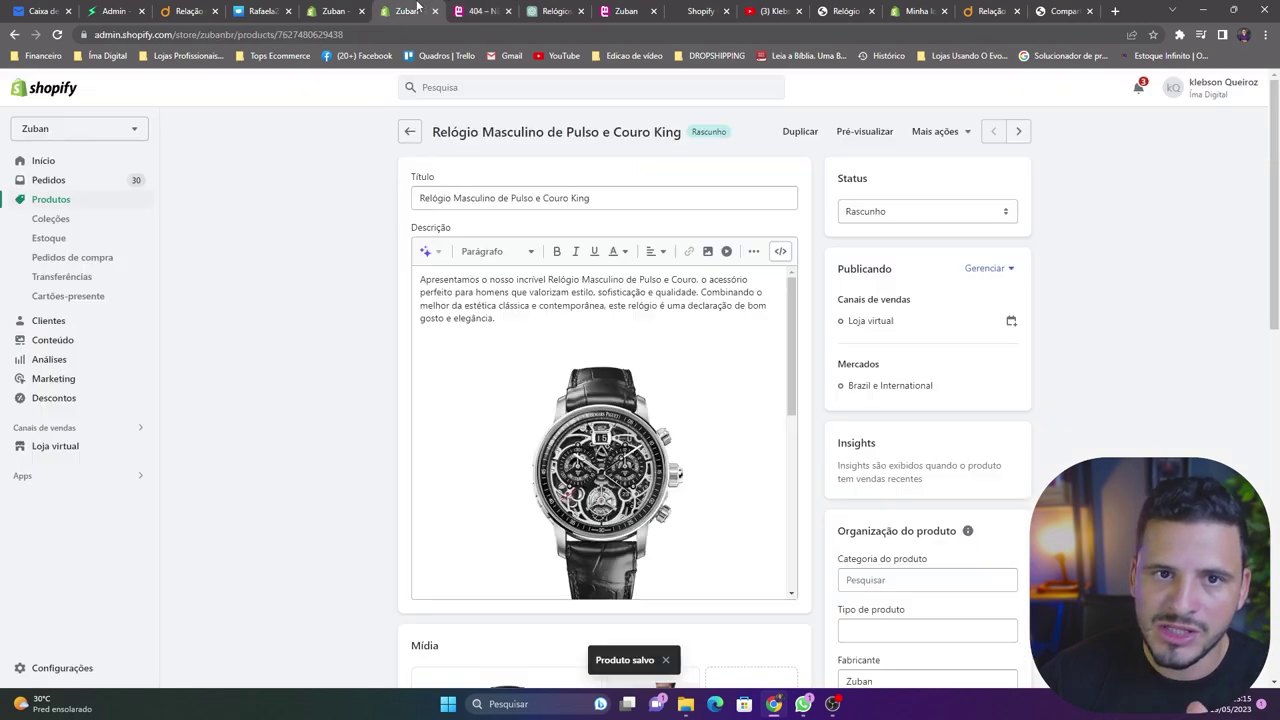